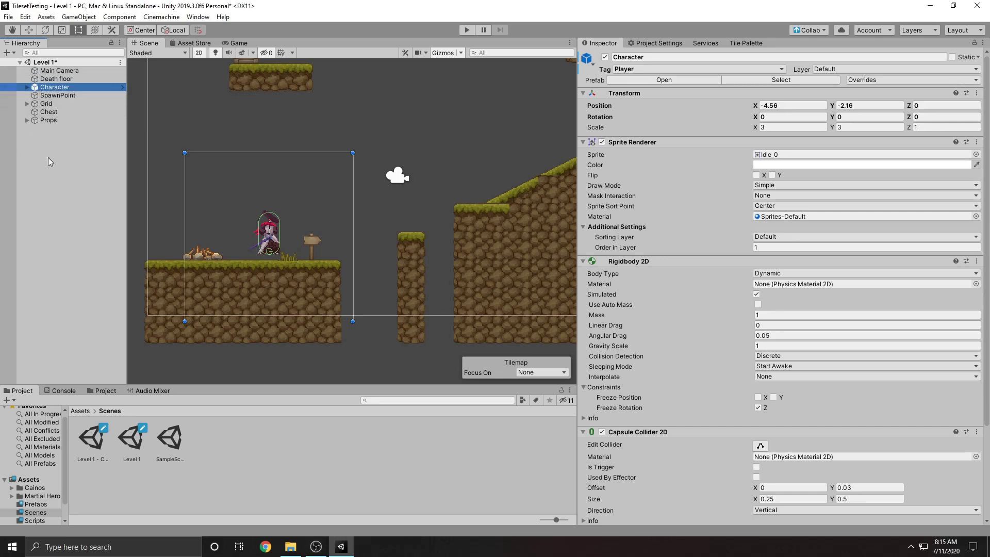
Review the Martial Hero asset page and the Character object's components, down to the Character Controller script
left_click(65, 141)
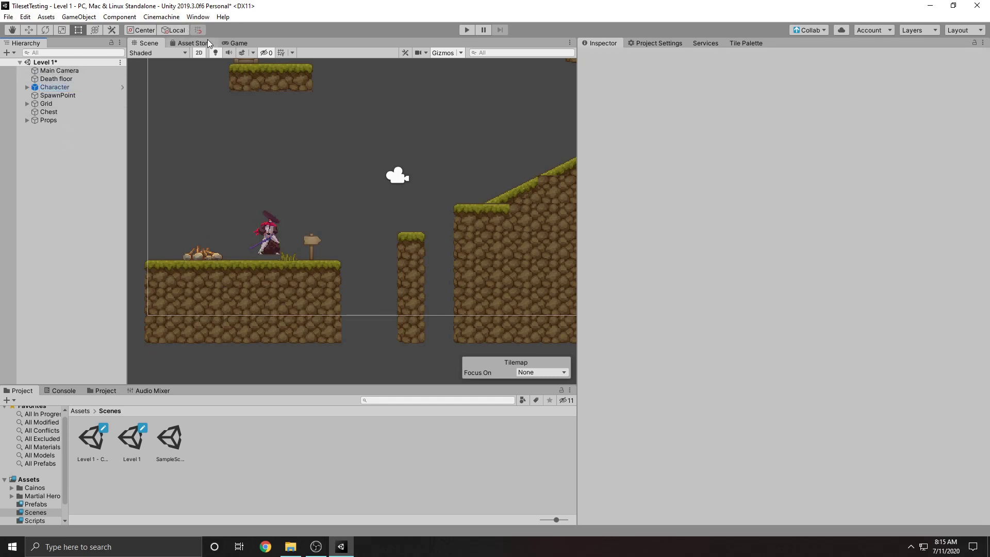
left_click(194, 43)
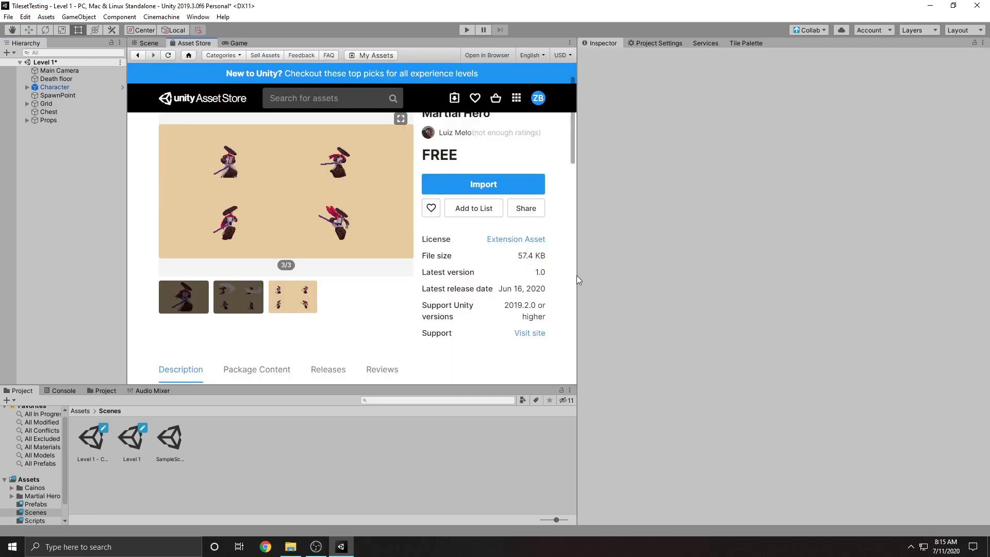
scroll(432, 178, "up", 2)
scroll(343, 197, "down", 1)
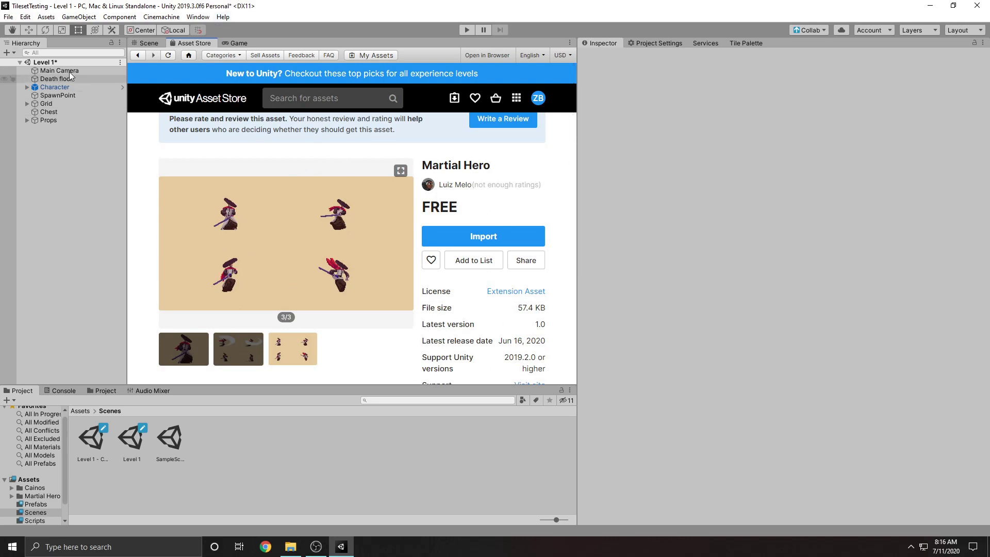
left_click(58, 87)
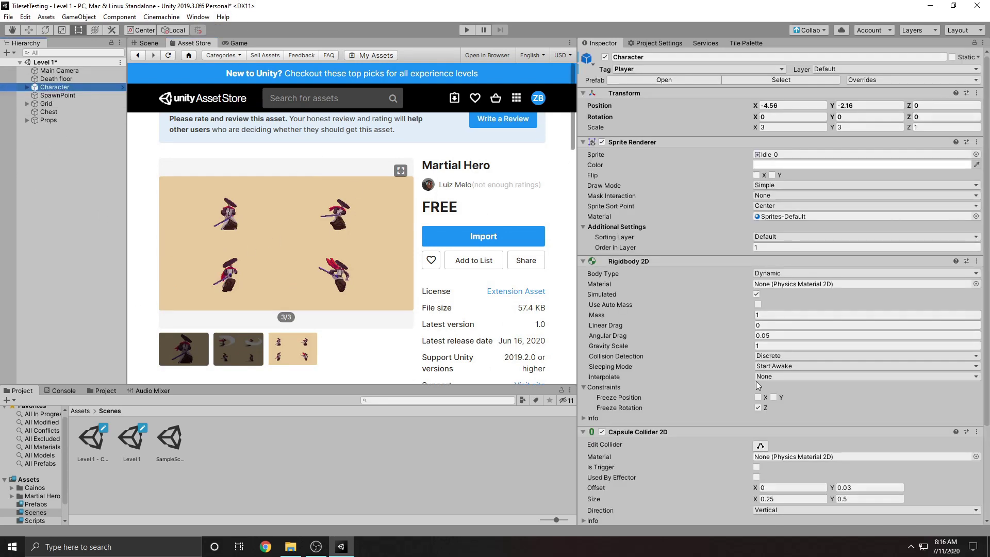
scroll(681, 349, "down", 3)
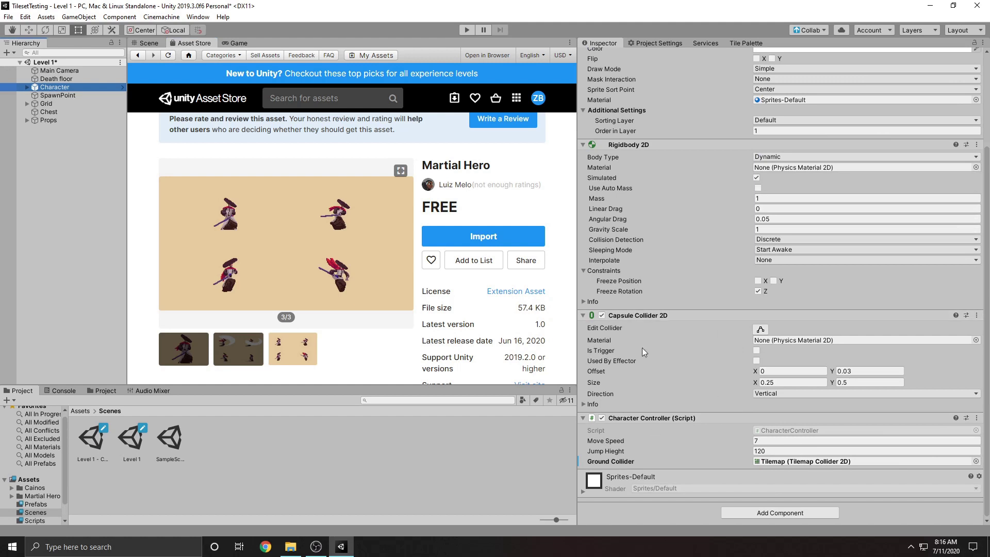
Run the level in play mode and test the character's movement in both directions and its jumping
left_click(466, 29)
left_click(465, 30)
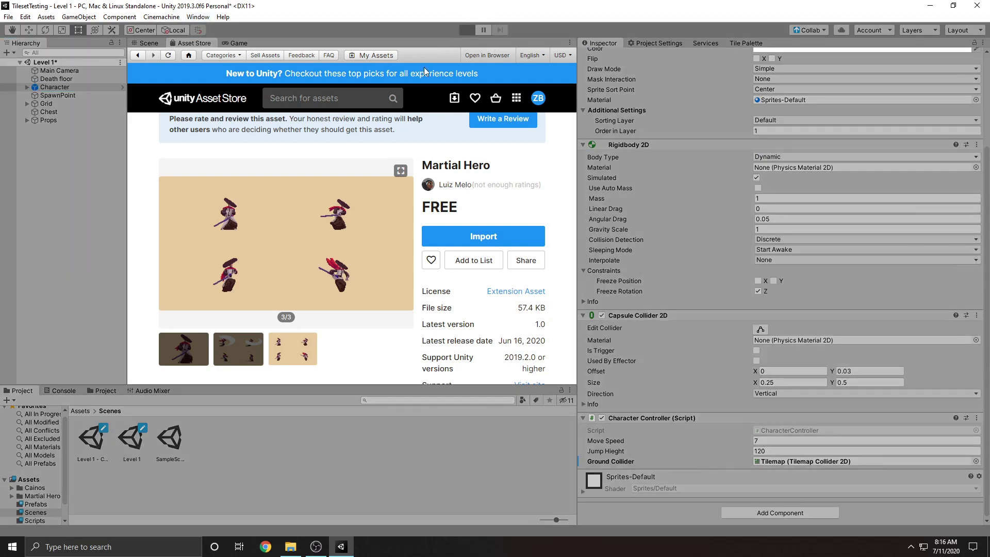
key("Right")
key("Left")
key("space")
key("Right")
key("space")
key("Right")
key("space")
key("Left")
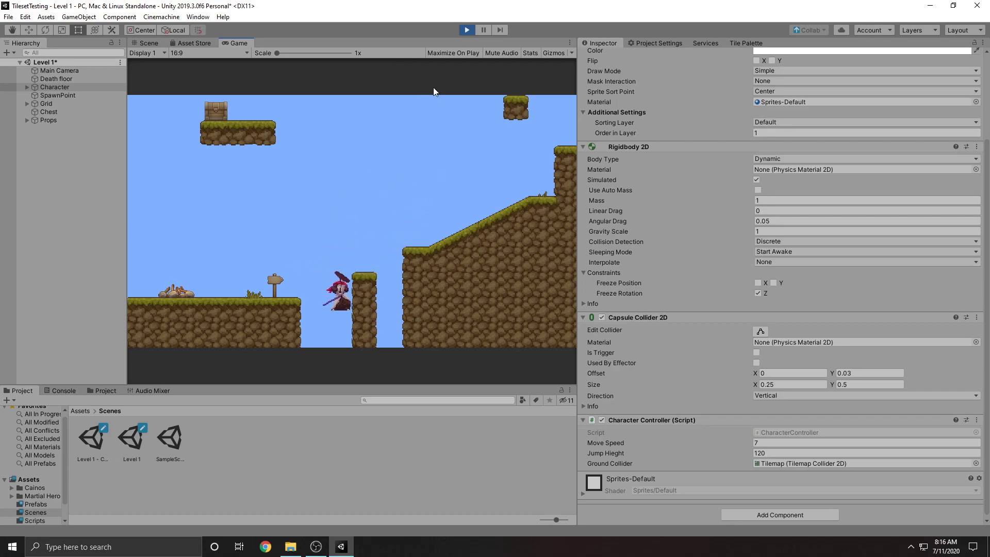
key("Left")
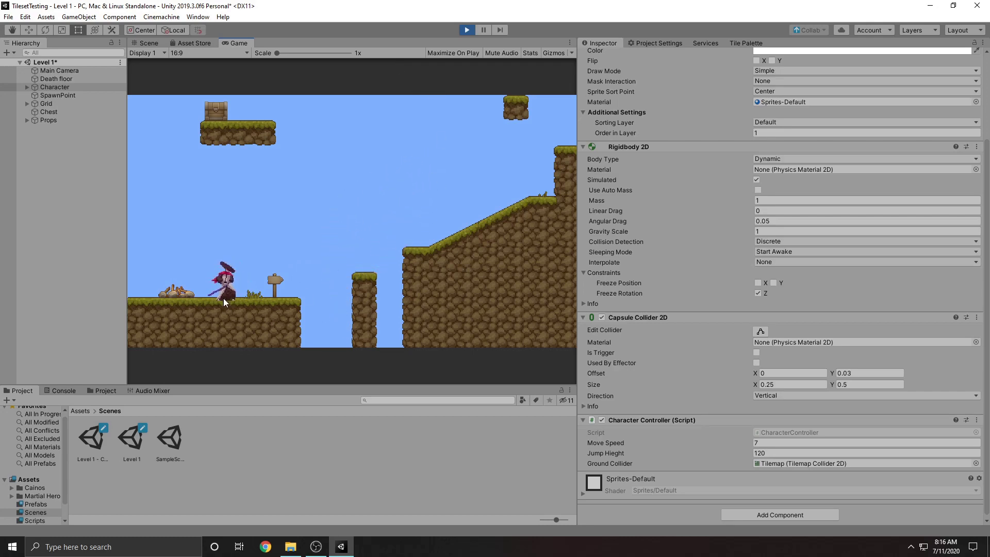
key("Left")
key("Right")
key("Left")
key("Right")
key("space")
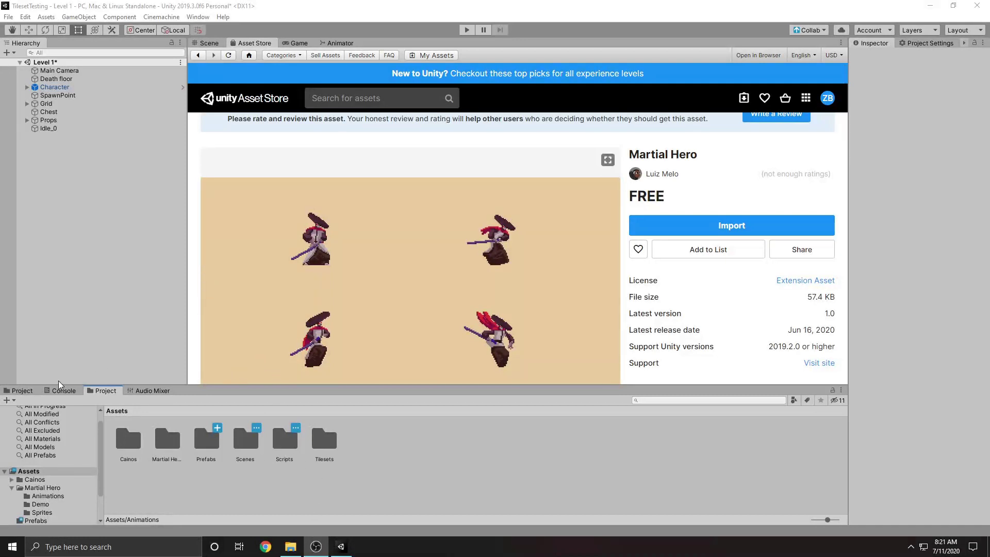
Create a new folder named Animations in the project's Assets folder
left_click(104, 398)
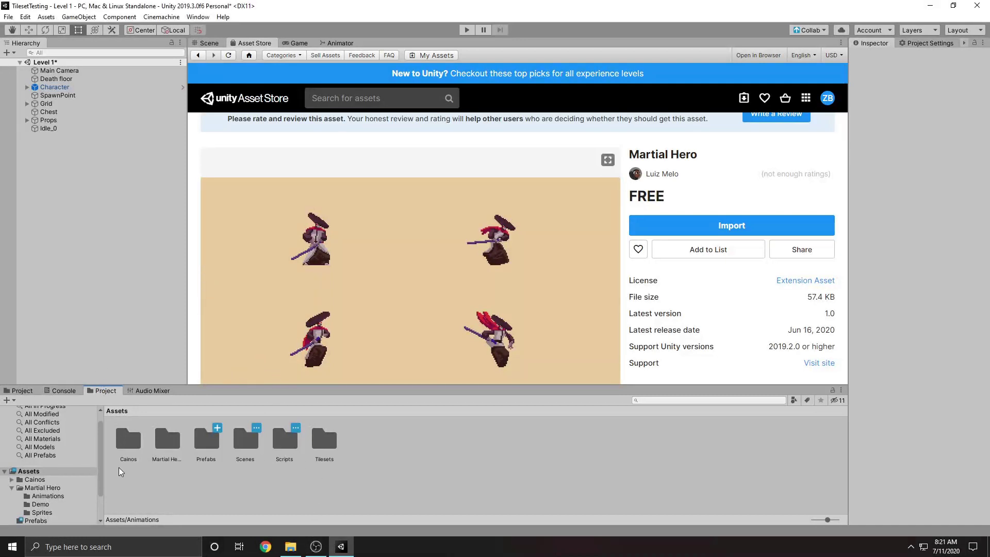
right_click(439, 470)
mouse_move(534, 199)
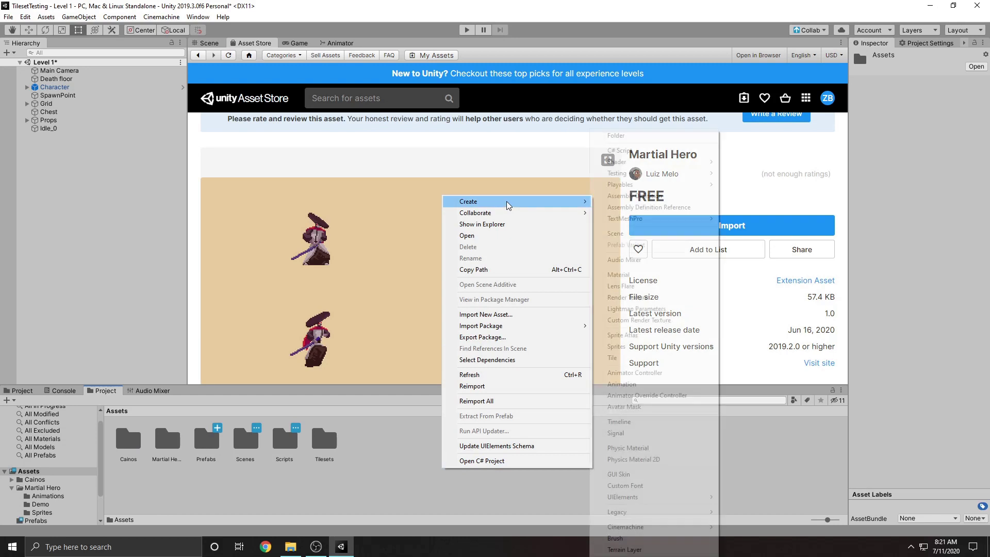
left_click(631, 137)
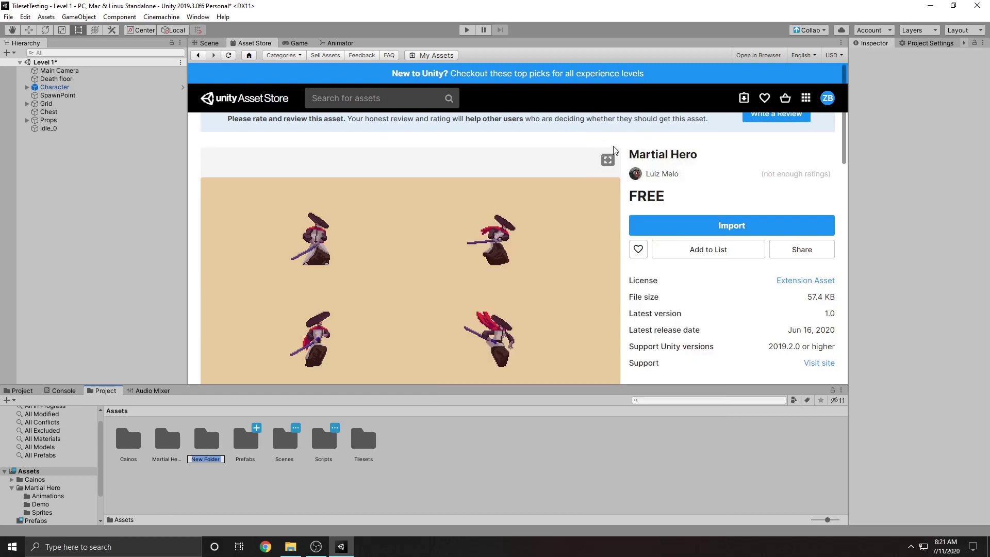
type("Animations")
key("Return")
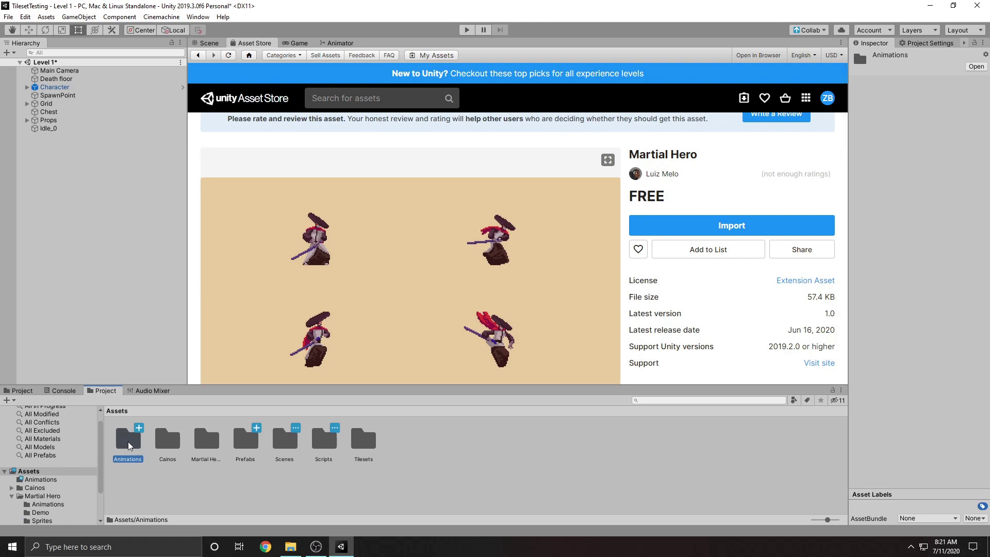
Add sprites Idle_0 through Idle_7 from Martial Hero's Sprites folder to the hierarchy together to start a new animation
double_click(209, 439)
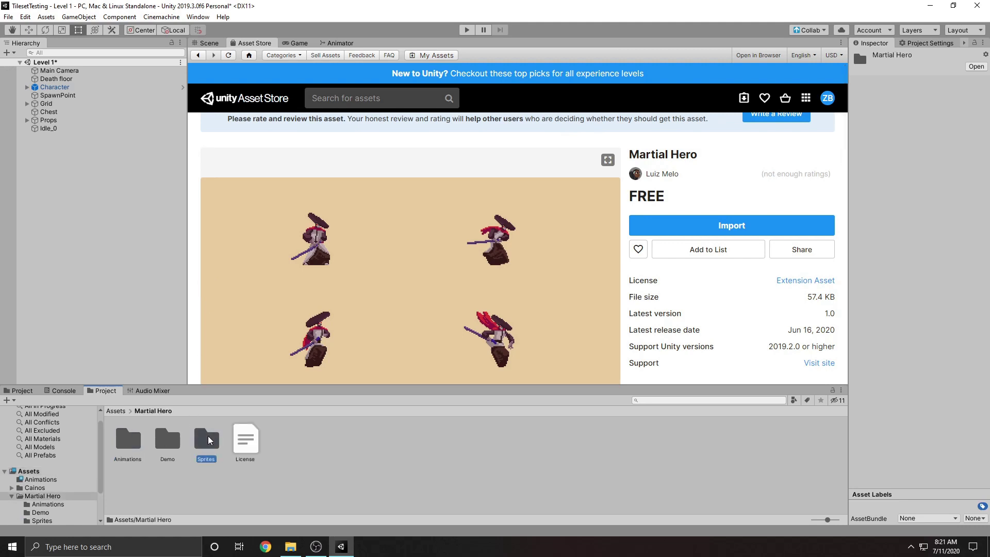
double_click(208, 440)
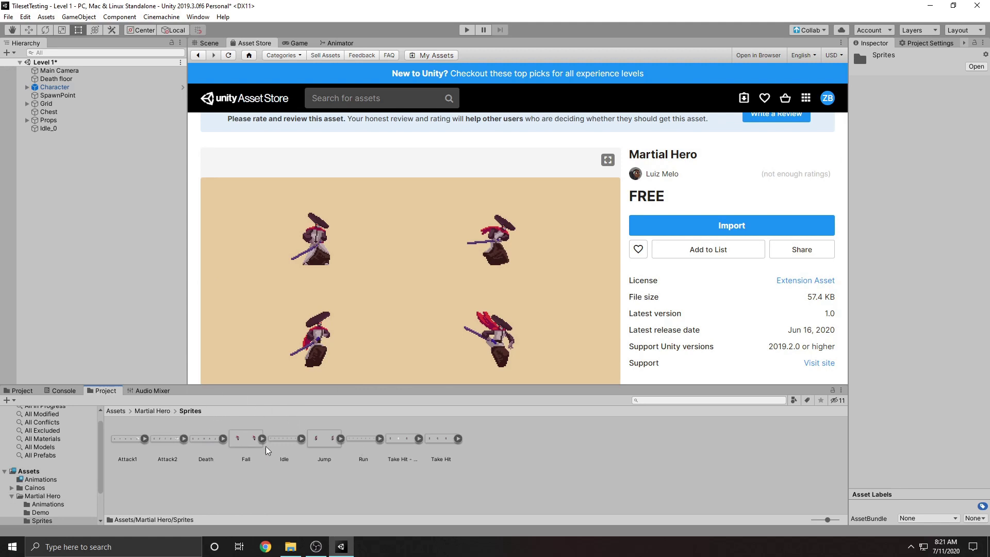
left_click(301, 438)
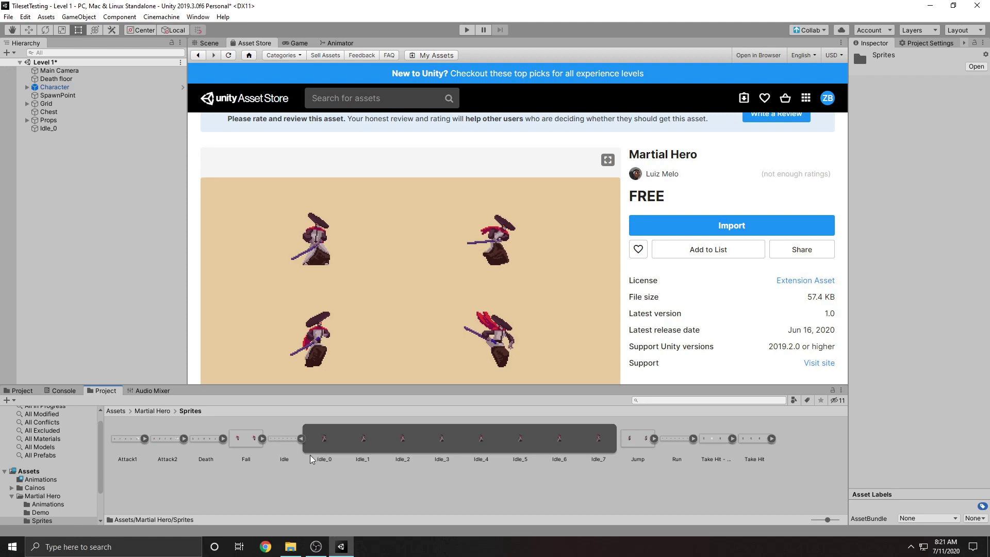
left_click(325, 441)
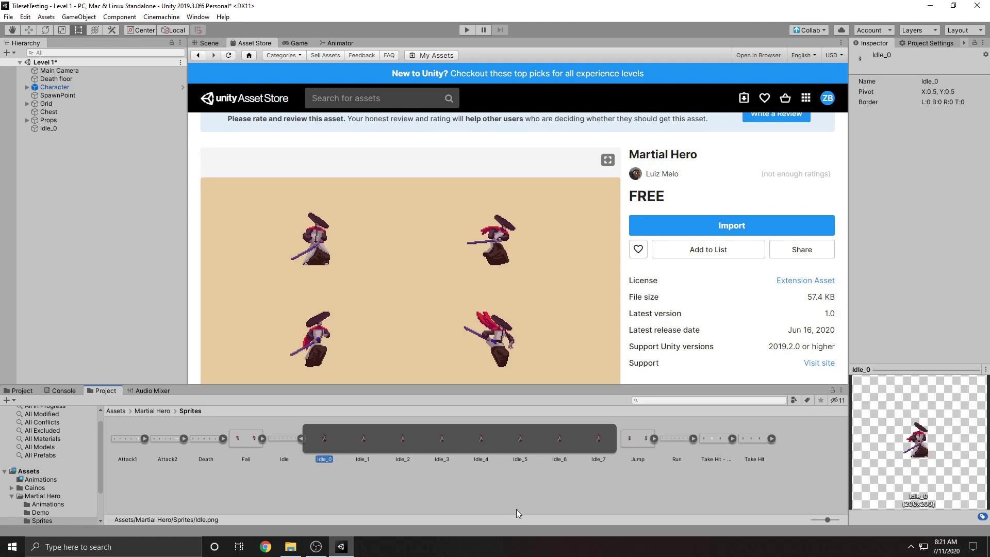
left_click(598, 439, "shift")
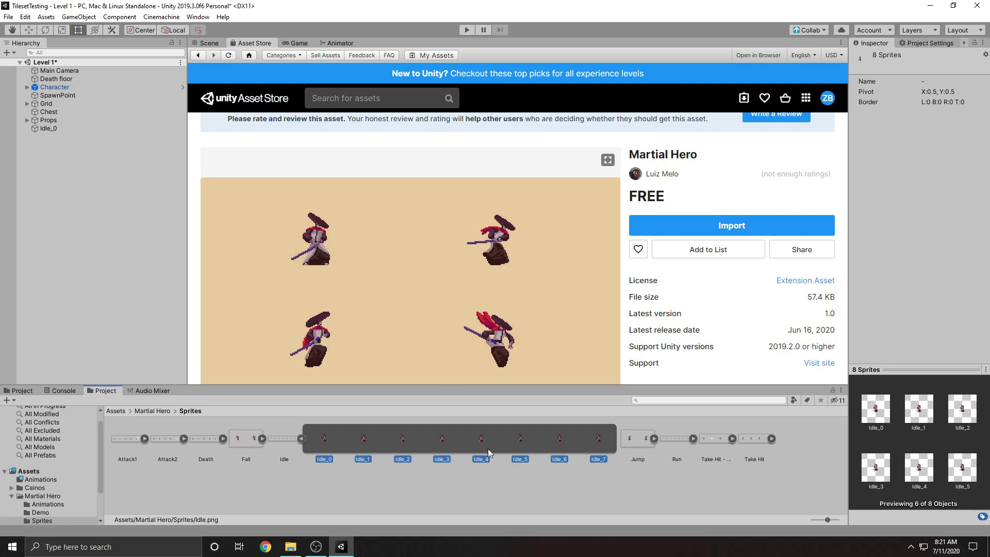
left_click_drag(480, 447, 104, 178)
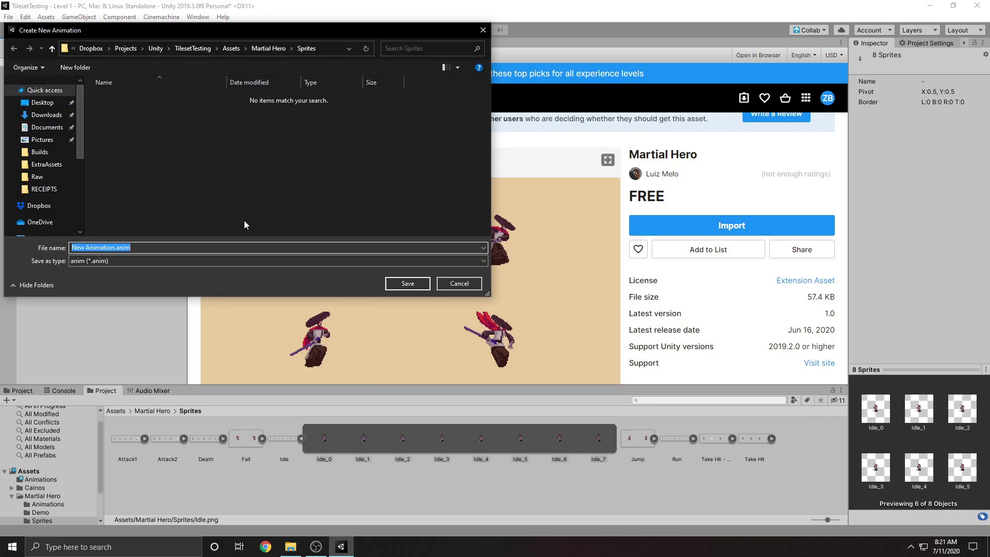
Name the new idle animation file Idleanime.anim and save it in the Sprites folder
key("Home")
key("Delete")
key("Delete")
key("Delete")
key("Delete")
key("Delete")
key("Delete")
key("Delete")
key("Delete")
key("Delete")
key("Delete")
key("Delete")
key("Delete")
key("Delete")
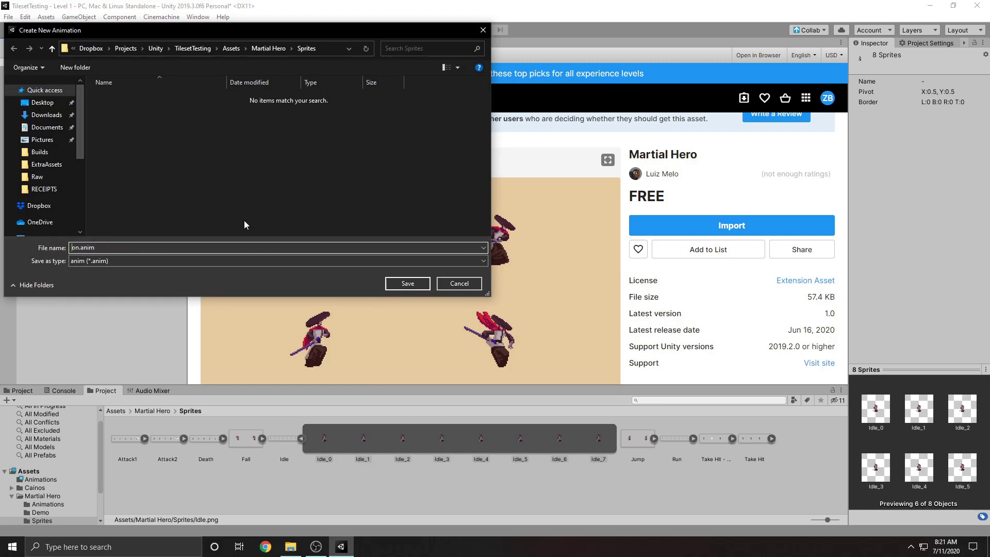
type("Idleanime")
key("Return")
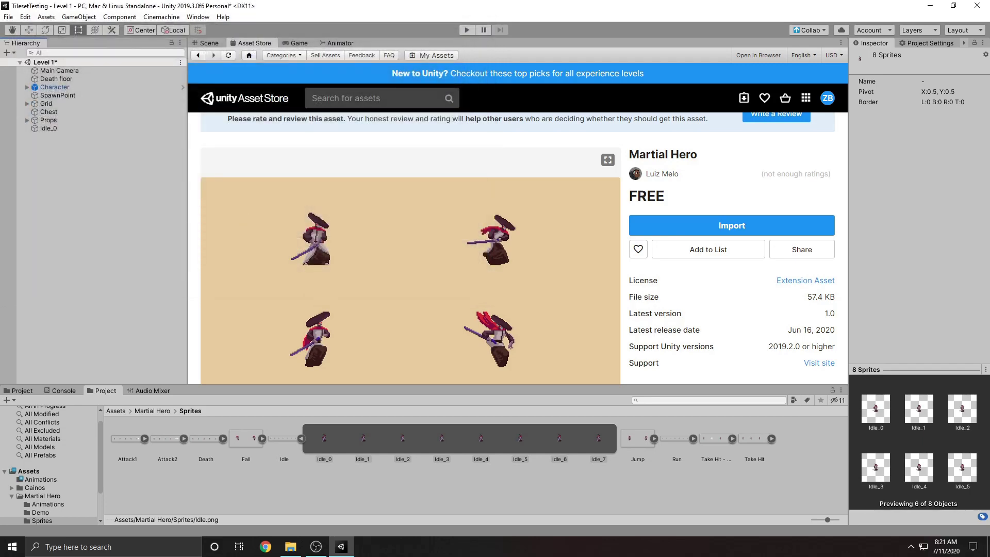
Delete the old Idle_0 object from the hierarchy and select the new Idle_4 object
left_click(60, 129)
key("Delete")
left_click(50, 132)
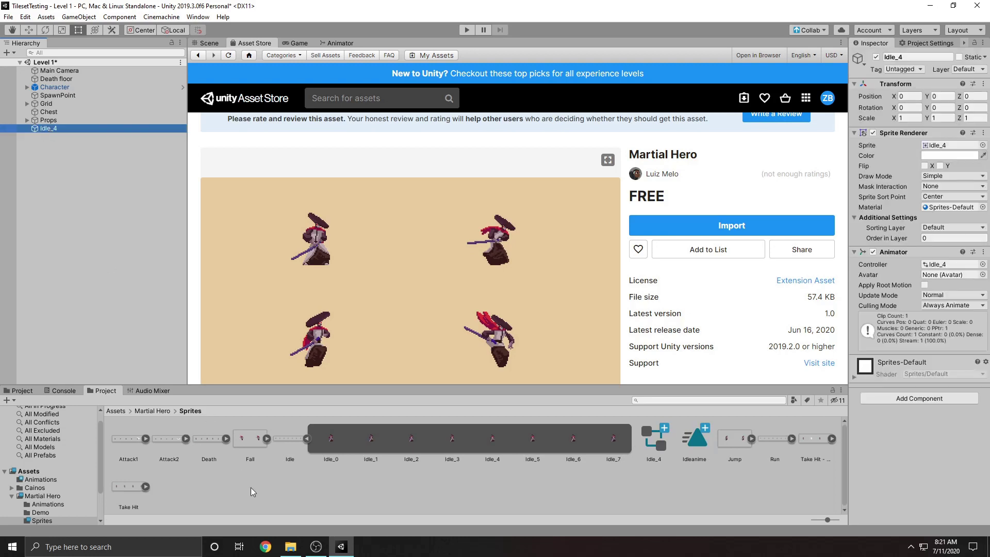
Inspect the Idleanime clip, open the Idle_4 animator controller and move its Idleanime state level with Entry
left_click(679, 454)
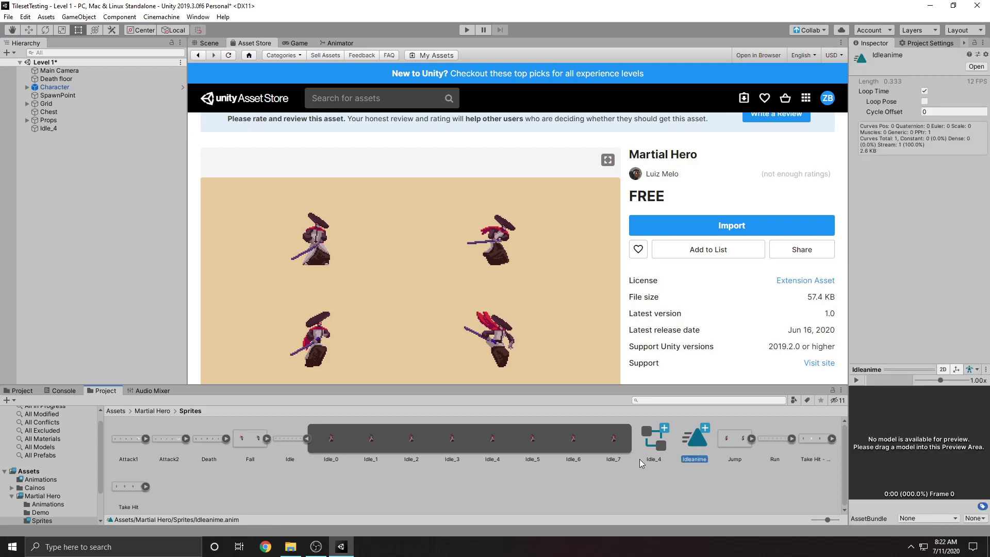
double_click(657, 433)
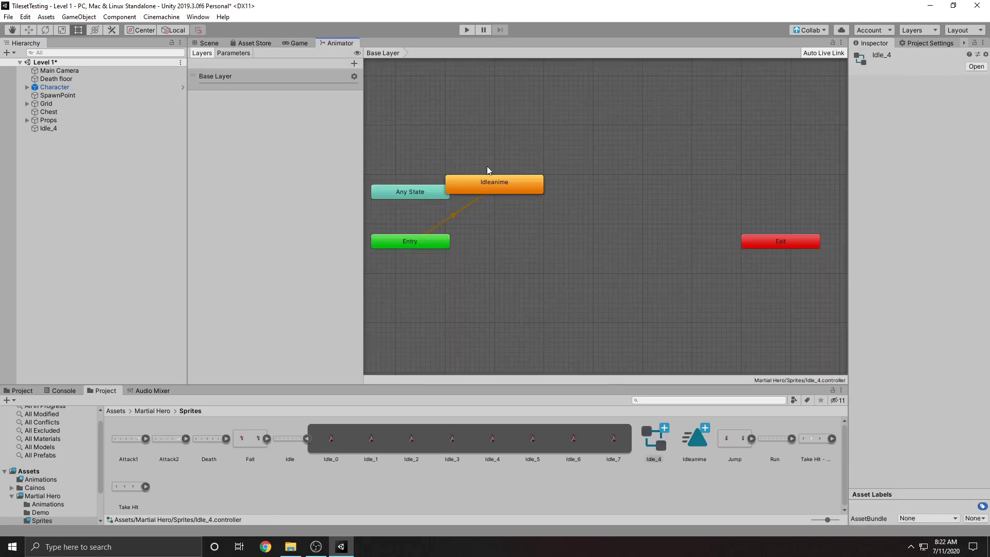
left_click(540, 230)
left_click_drag(541, 234, 562, 242)
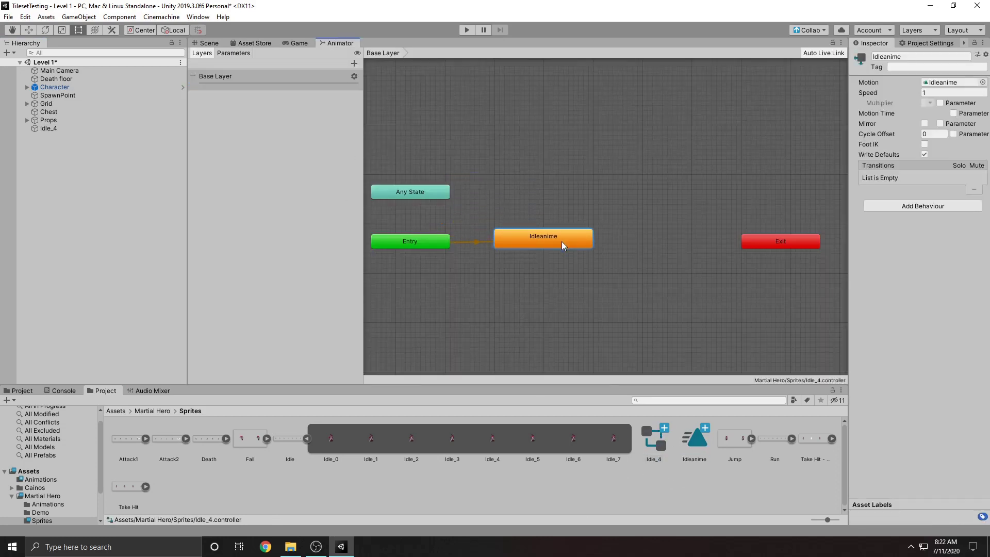
Delete the Idle_4 animator controller from the Sprites folder
left_click(650, 441)
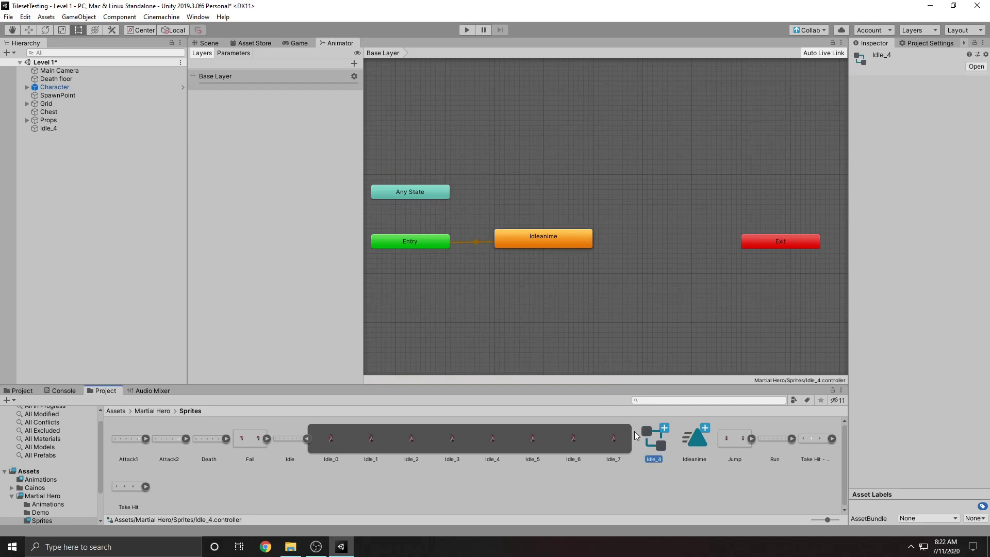
key("Delete")
left_click(529, 296)
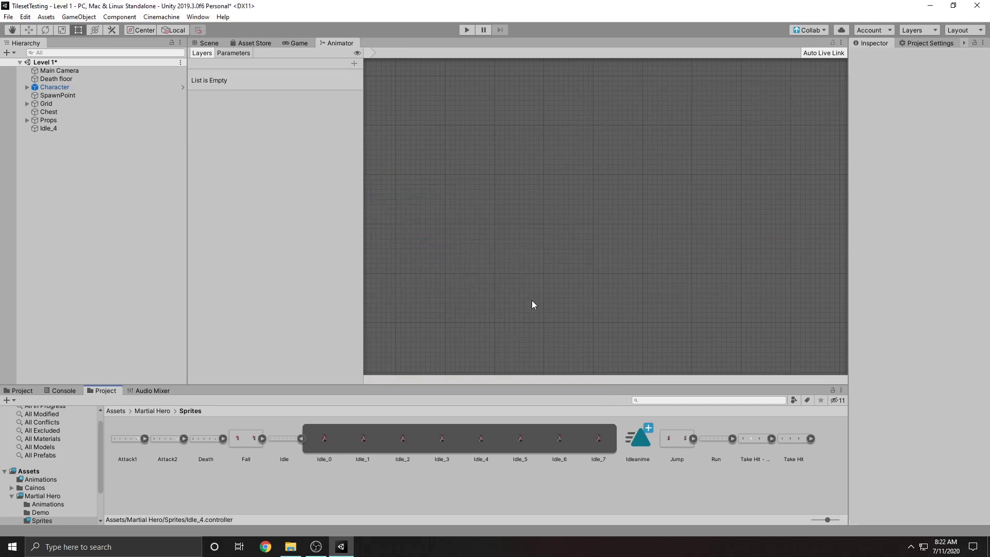
Expand the Jump sprite sheet and add Jump_0 and Jump_1 to the hierarchy together to start a new animation
left_click(301, 440)
left_click(380, 437)
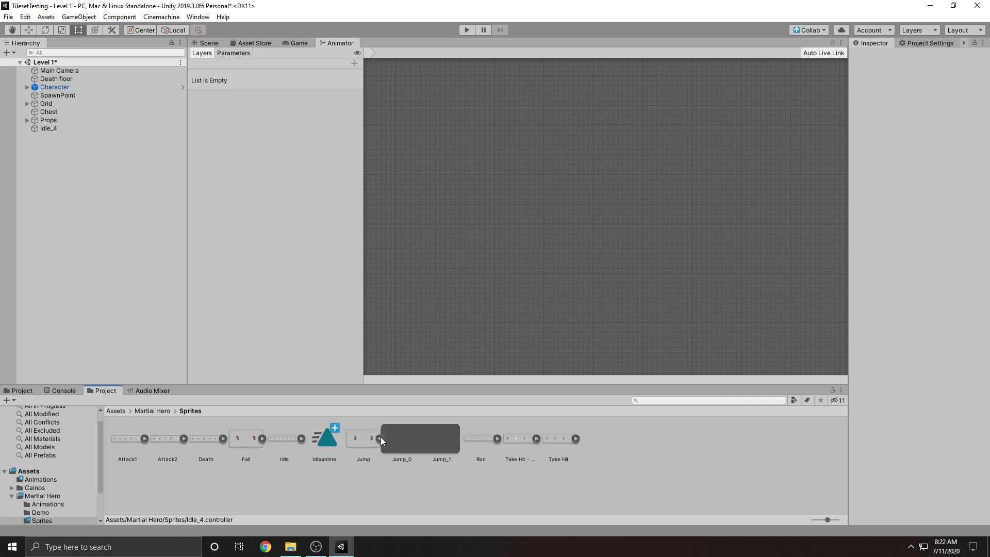
left_click(410, 438)
left_click(432, 437, "shift")
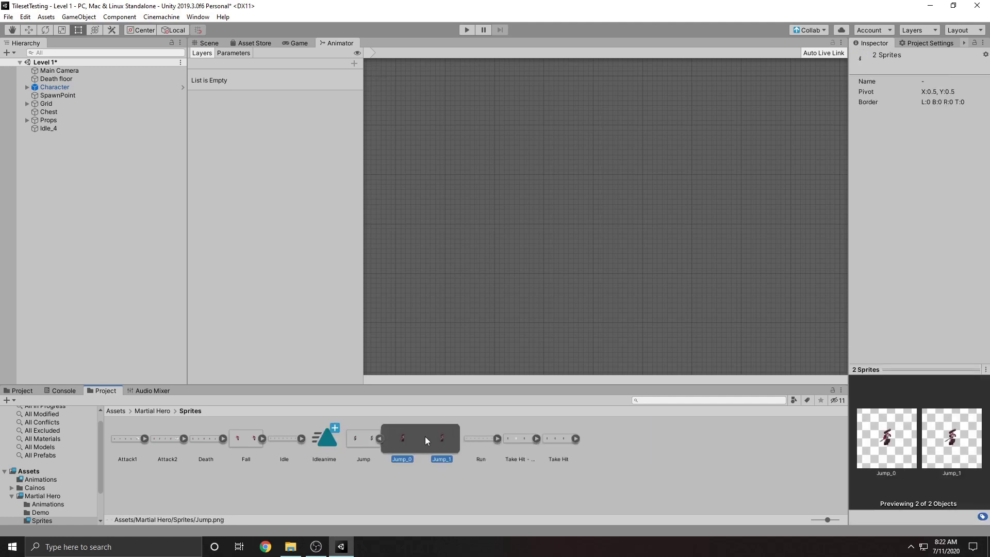
left_click_drag(442, 446, 78, 182)
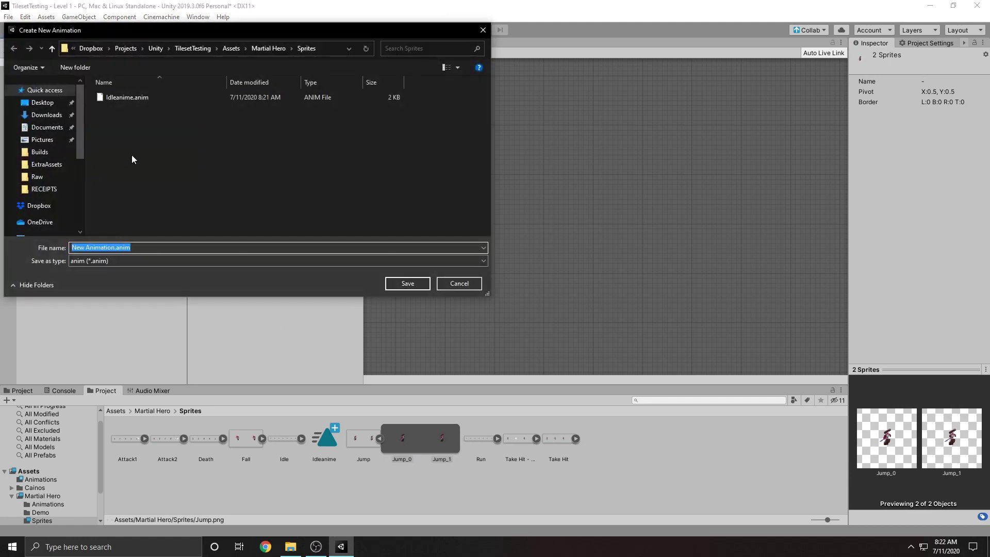
Name the jump animation file JumpAnim.anim and save it in the Sprites folder
key("Home")
key("Delete")
key("Delete")
key("Delete")
key("Delete")
key("Delete")
key("Delete")
key("Delete")
key("Delete")
key("Delete")
key("Delete")
key("Delete")
key("Delete")
key("Delete")
type("Jump")
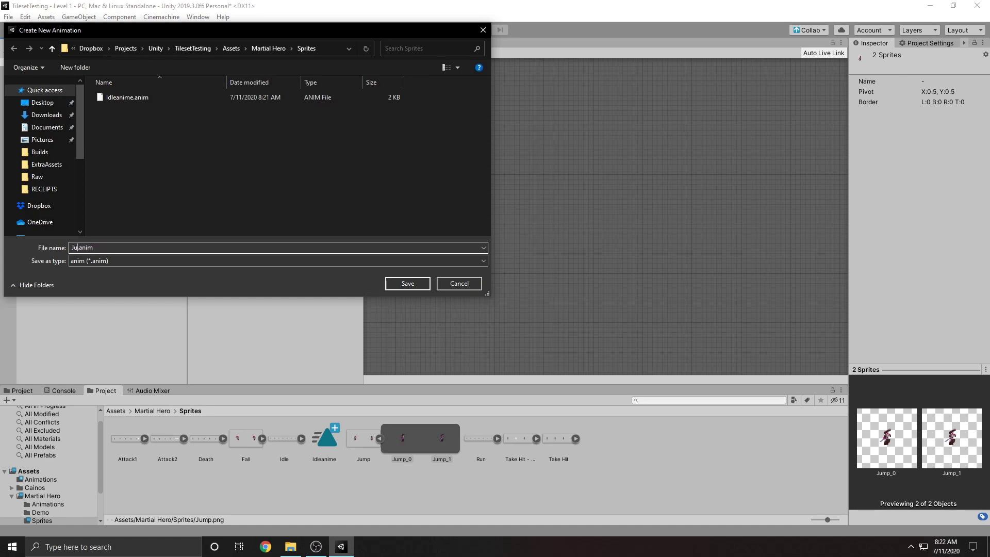
type("Anim")
key("Return")
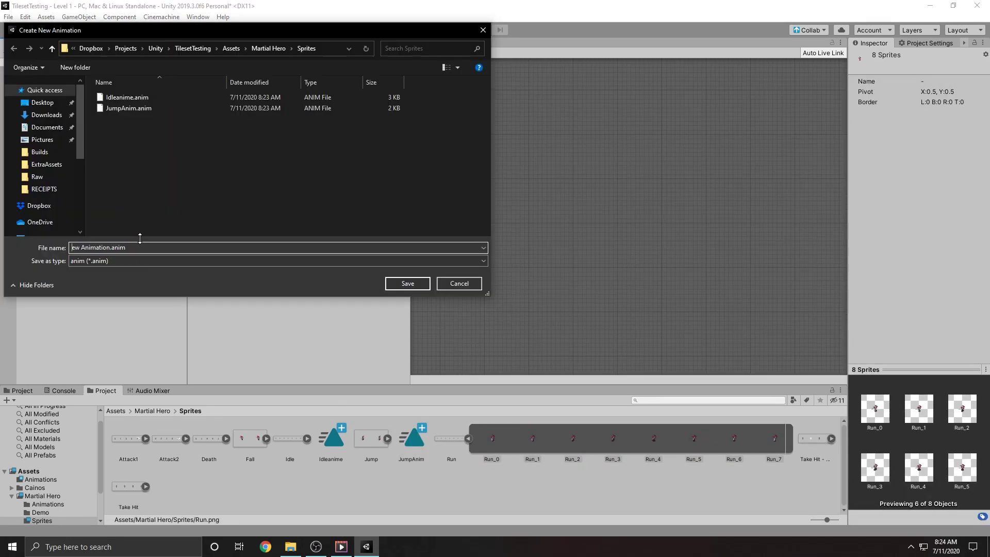
Save the animation made from the Run frames as RunAnimation.anim
type("Animation")
key("Return")
Create an animation from the four Take Hit - white silhouette sprites in the hierarchy and save it as HitAnim
left_click(146, 486)
left_click(169, 486)
left_click(290, 486, "shift")
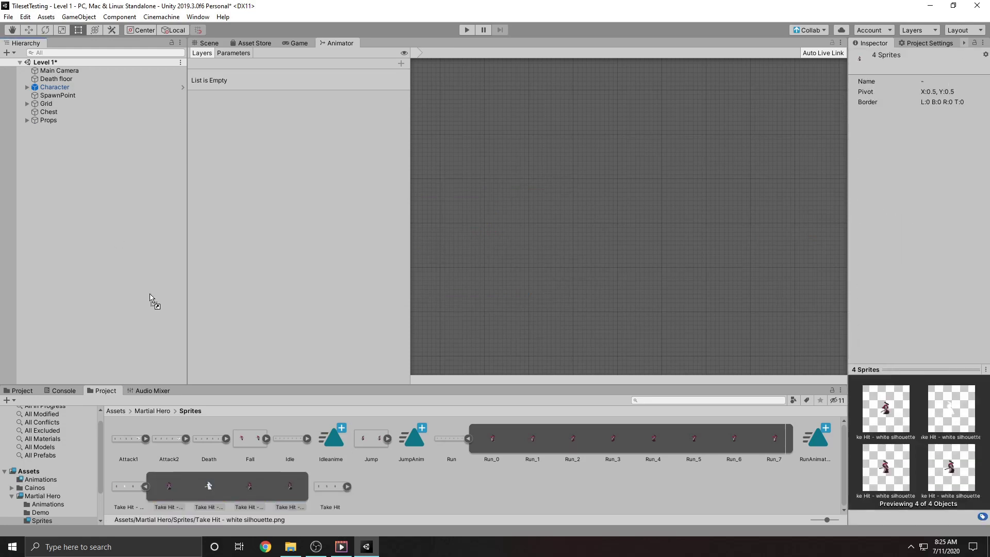
left_click_drag(271, 466, 23, 235)
type("HitAnim")
key("Return")
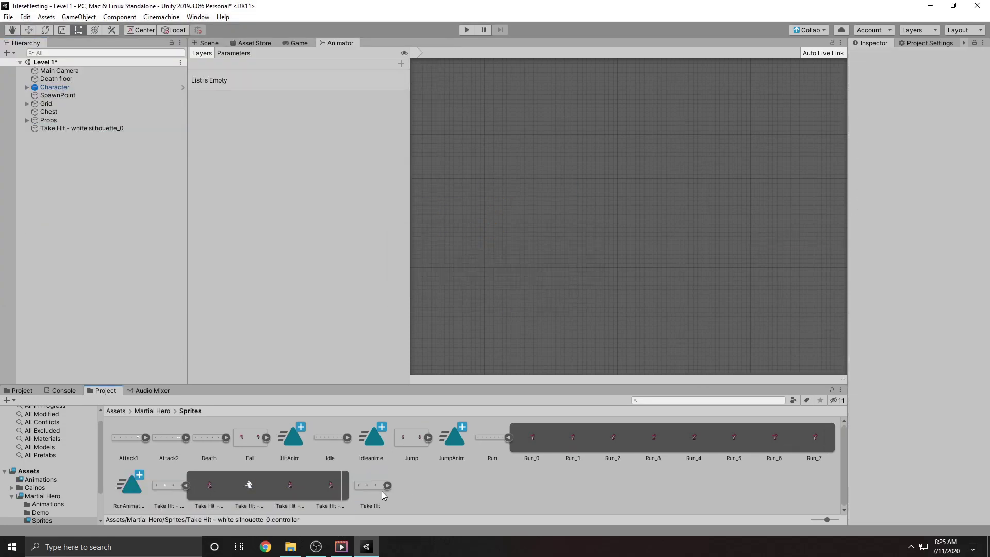
Create an animation from the four Take Hit sprites in the hierarchy and save it as TakeHit.anim
left_click(387, 486)
left_click(411, 487)
left_click(516, 484, "shift")
left_click_drag(515, 483, 118, 247)
type("TakeHit")
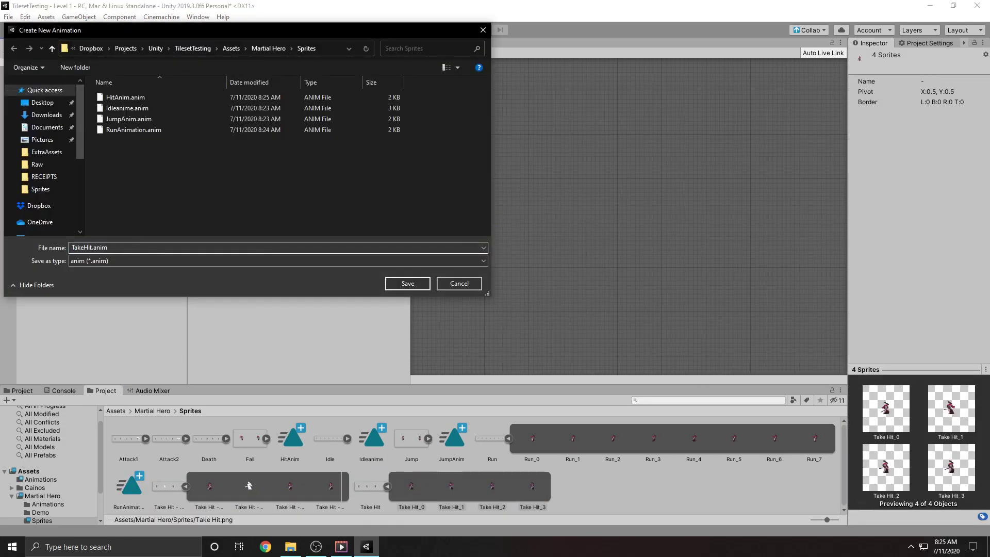
key("Return")
Create an animation from the Fall_0 and Fall_1 sprites in the hierarchy and save it as FallAnim
left_click(266, 438)
left_click(290, 438)
left_click(330, 438, "shift")
left_click_drag(331, 438, 118, 242)
type("FallAnime")
key("BackSpace")
key("Return")
Create an animation from the six Death sprites in the hierarchy and save it as Death
left_click(226, 438)
left_click(250, 438)
left_click(452, 438, "shift")
left_click_drag(452, 438, 118, 243)
type("Death")
key("Return")
Create an animation from the six Attack2 sprites in the hierarchy and save it as Attack1
left_click_drag(176, 433, 118, 242)
type("Attack1")
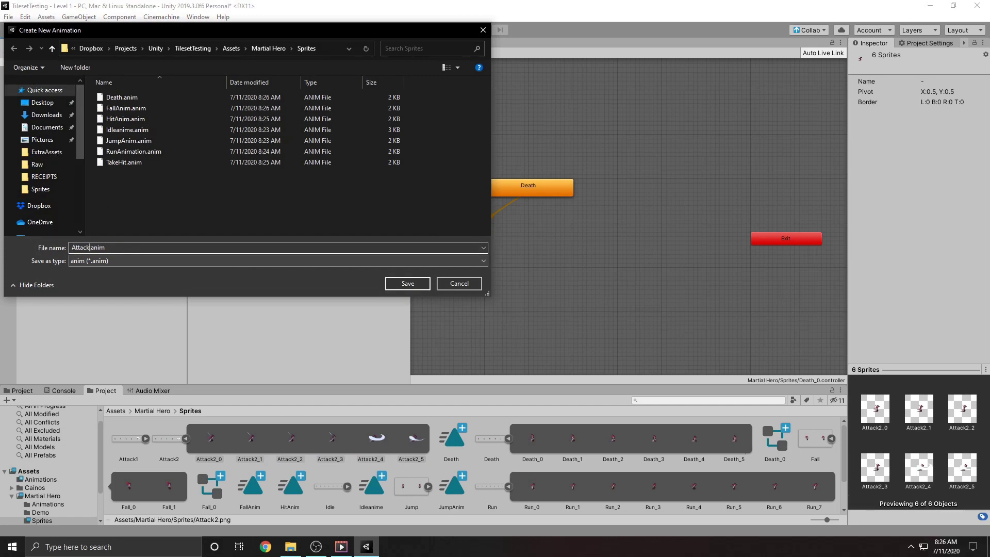
key("Return")
Create an animation from the six Attack1 sprites in the hierarchy and save it as Attack2
left_click(185, 438)
left_click(210, 438)
left_click(411, 438, "shift")
left_click_drag(391, 438, 118, 242)
type("Attack2")
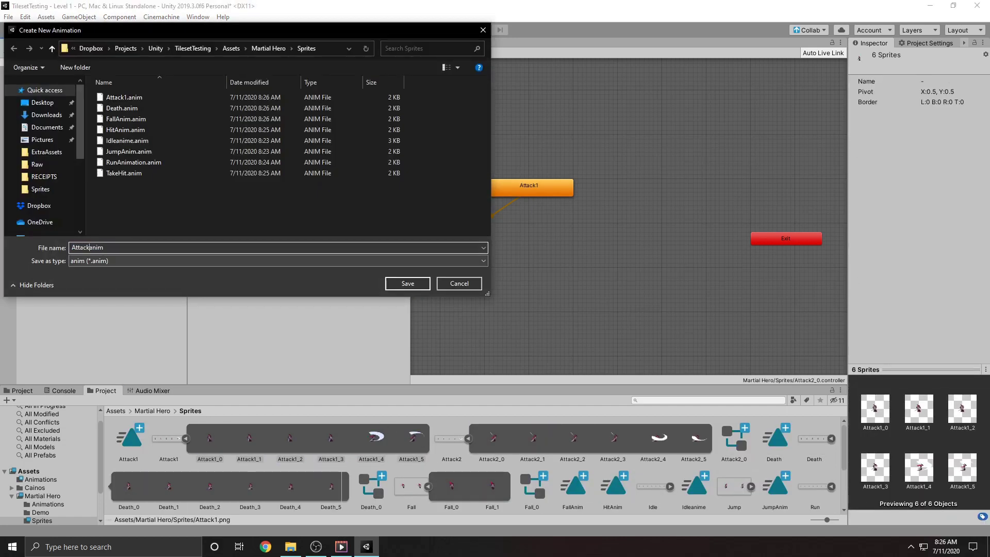
key("Return")
Delete the automatically generated Attack, Death and Fall animator controllers from the Sprites folder
left_click(451, 438)
left_click(452, 488, "ctrl")
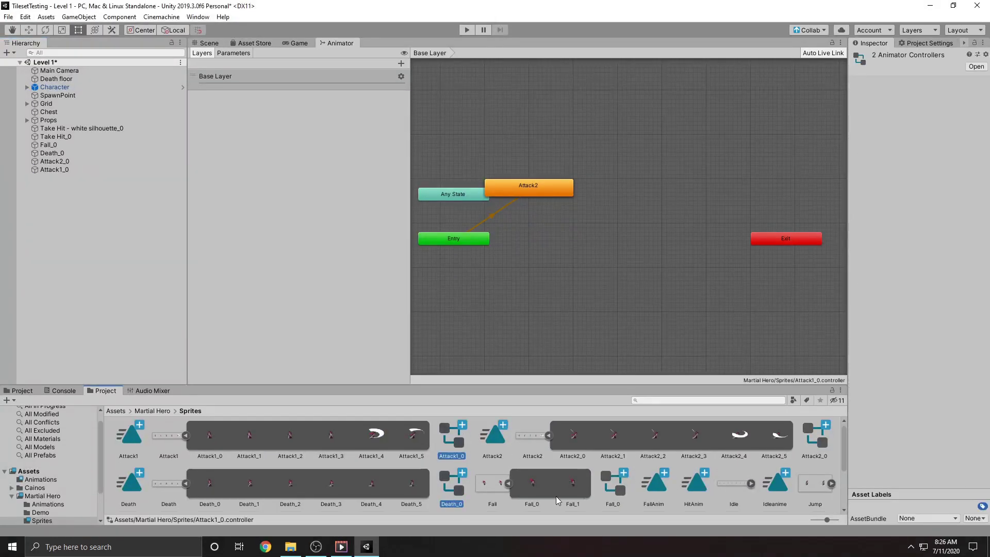
left_click(613, 487, "ctrl")
key("Delete")
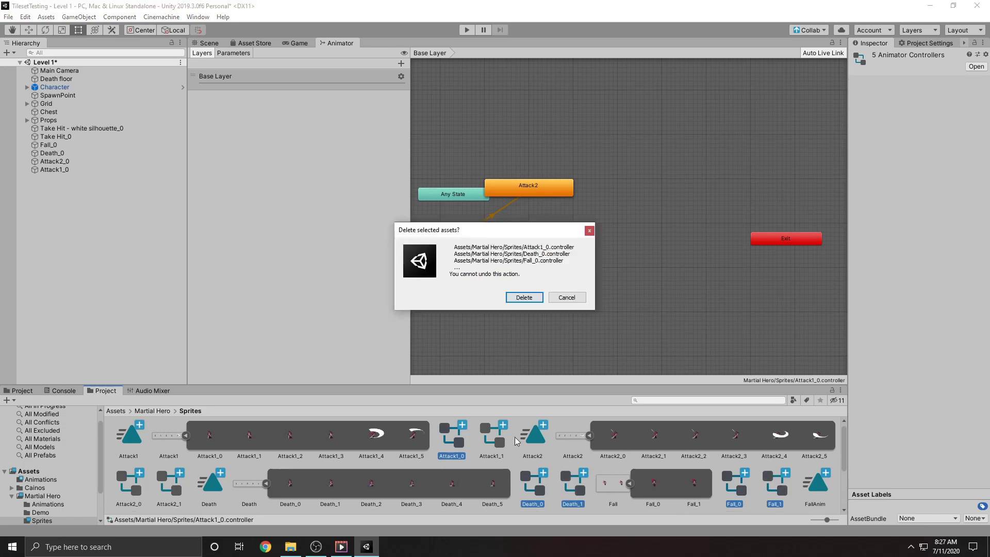
left_click(524, 299)
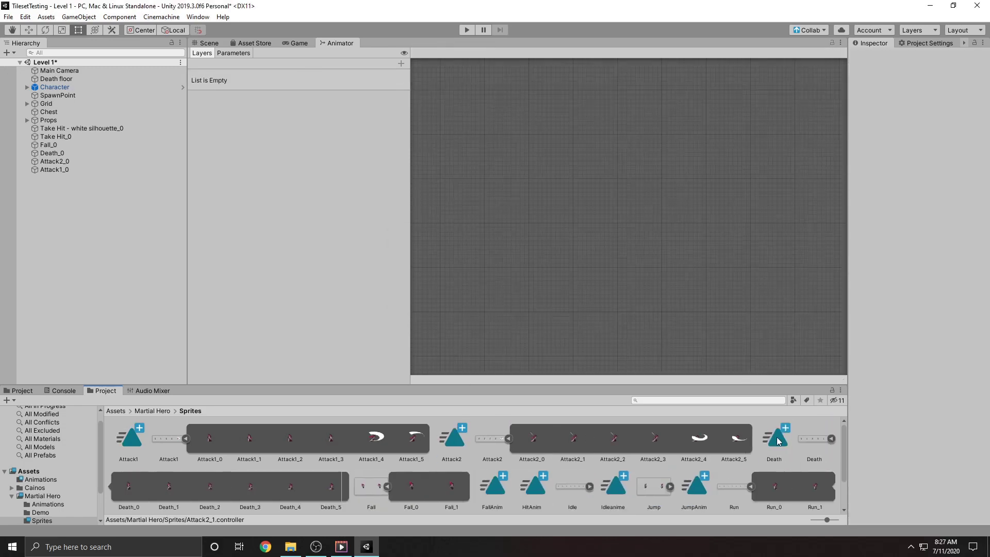
Collapse all the expanded sprite sheets in the Sprites folder
left_click(185, 438)
left_click(589, 439)
left_click(266, 438)
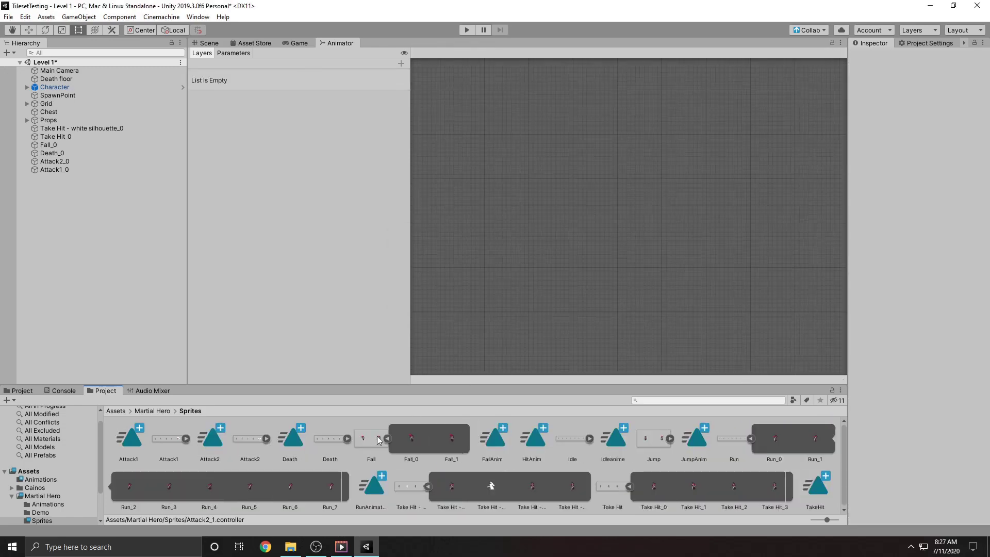
left_click(387, 438)
left_click(669, 439)
left_click(750, 438)
left_click(771, 438)
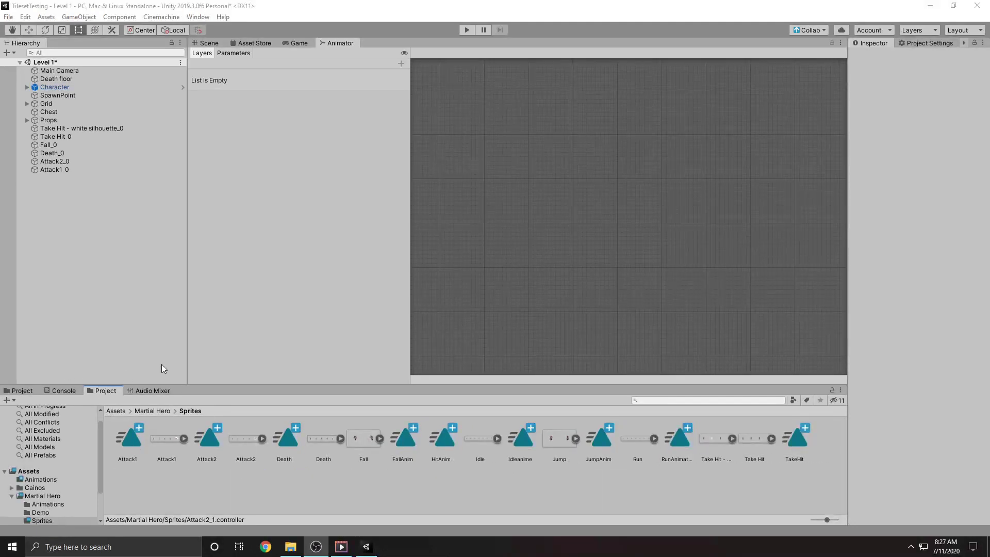
Move all nine animation clips from the Sprites folder to the Assets/Animations folder
left_click(128, 439)
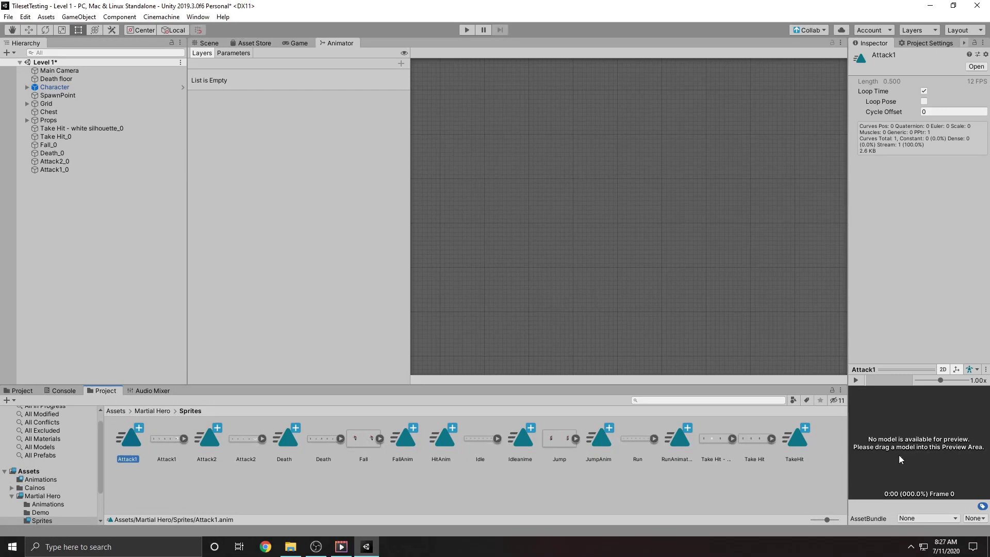
left_click(204, 441, "ctrl")
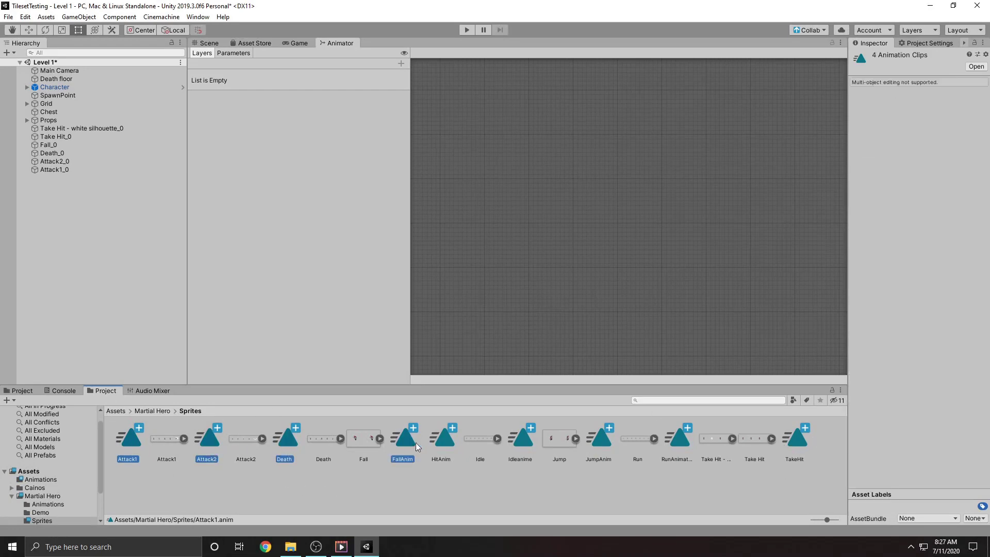
left_click(606, 448, "ctrl")
left_click(678, 442, "ctrl")
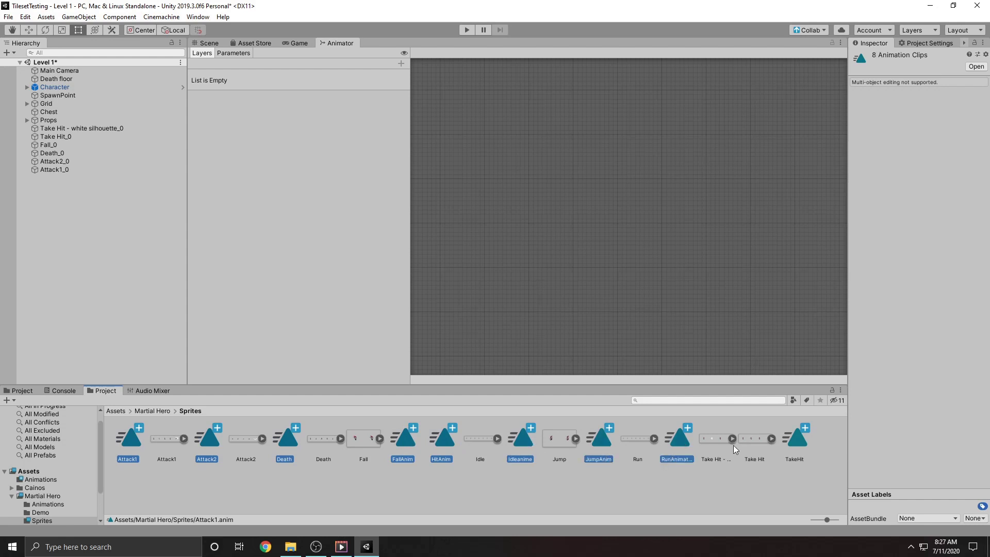
right_click(674, 438)
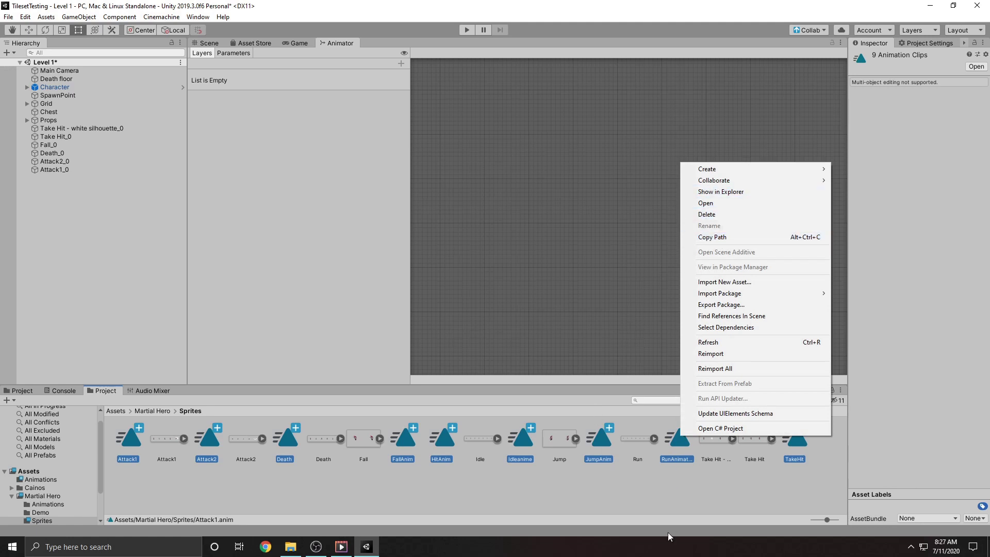
left_click(612, 467)
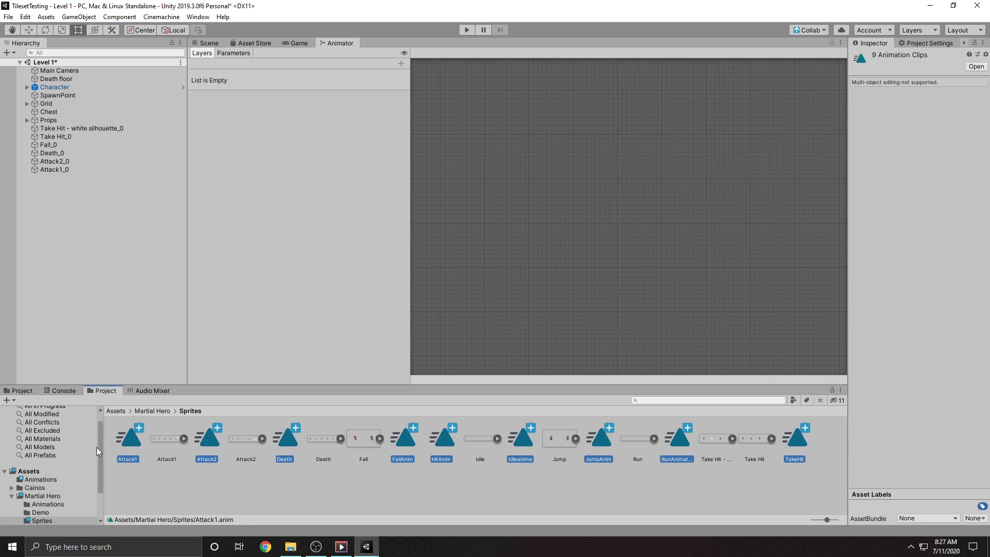
scroll(97, 444, "up", 1)
scroll(102, 445, "down", 3)
left_click_drag(286, 438, 31, 439)
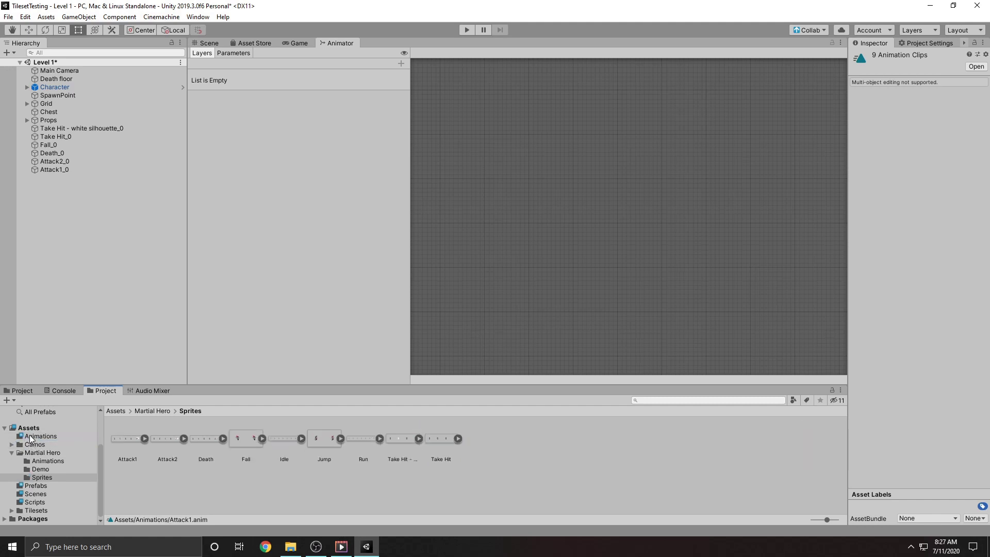
Create an Animator Controller named CharacterAnimator in the Assets/Animations folder
left_click(33, 437)
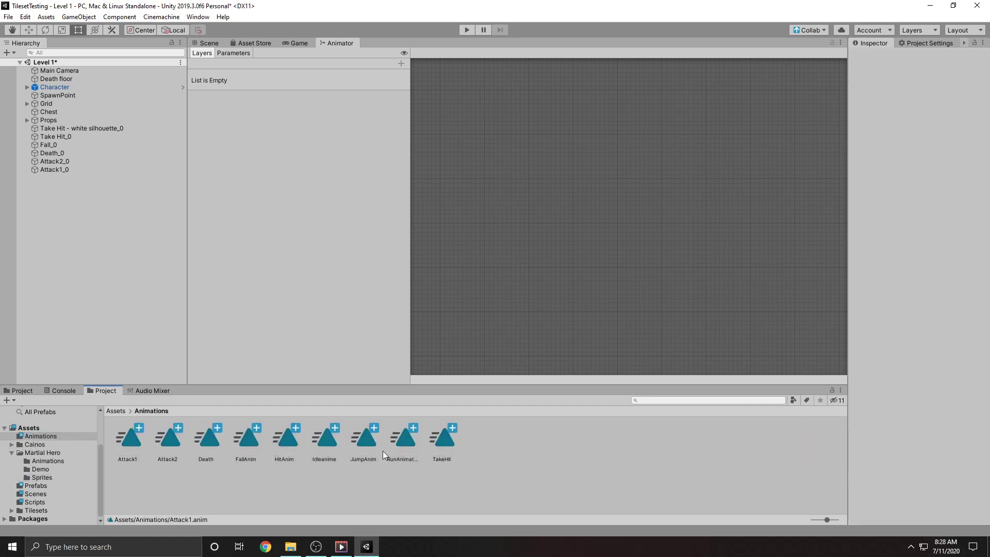
right_click(542, 459)
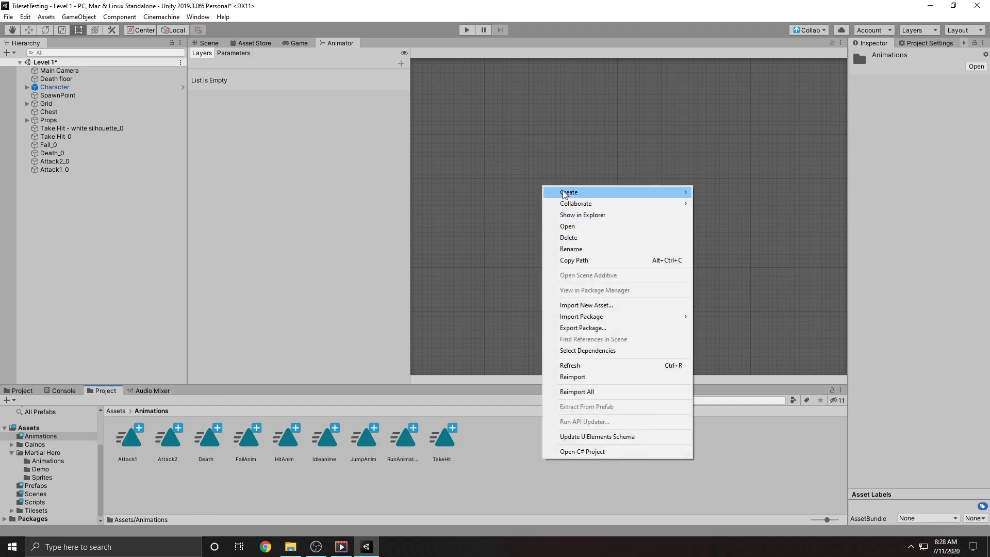
mouse_move(567, 192)
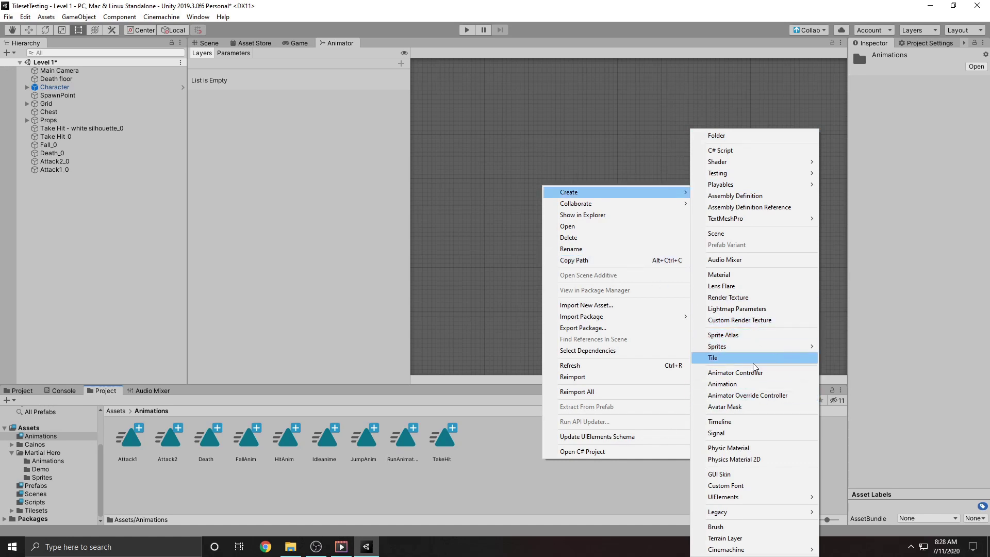
left_click(737, 373)
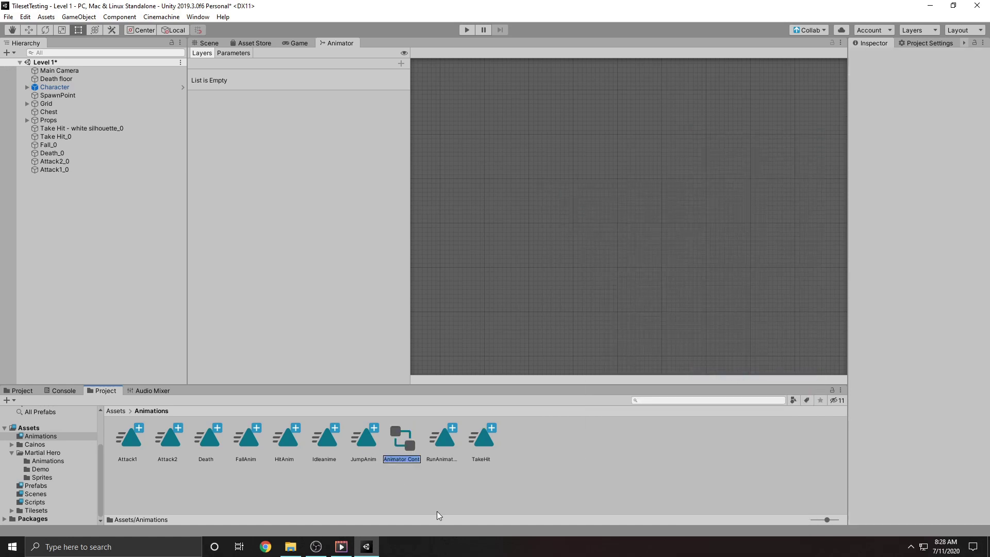
type("C")
type("haracte")
type("rAnimator")
key("Return")
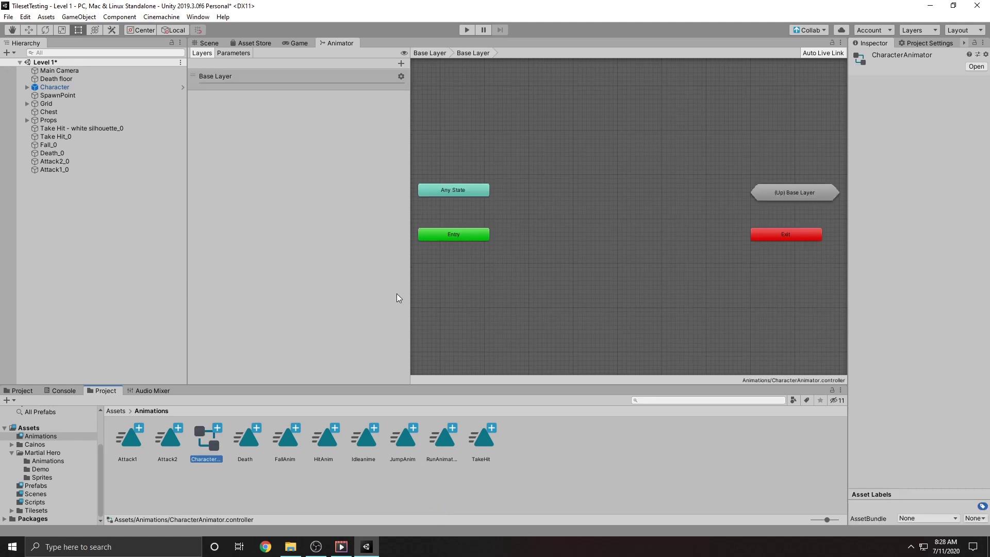
Widen the animator graph area and spread the Any State, Entry, Exit and (Up) Base Layer nodes apart
left_click_drag(191, 250, 139, 255)
left_click_drag(370, 260, 252, 261)
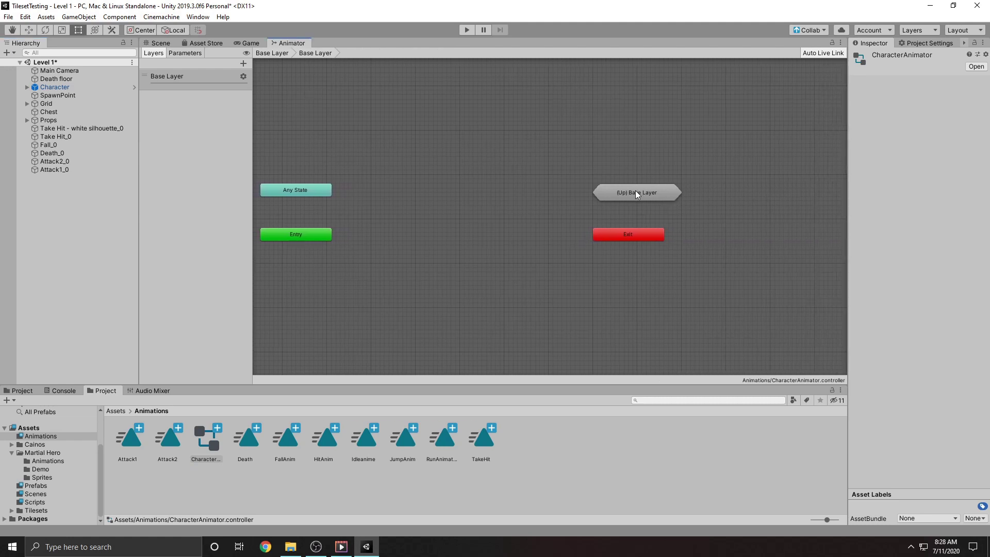
left_click_drag(635, 191, 615, 131)
left_click_drag(623, 227, 666, 276)
left_click_drag(623, 233, 659, 277)
left_click_drag(287, 190, 308, 119)
left_click_drag(300, 240, 309, 288)
left_click(544, 181)
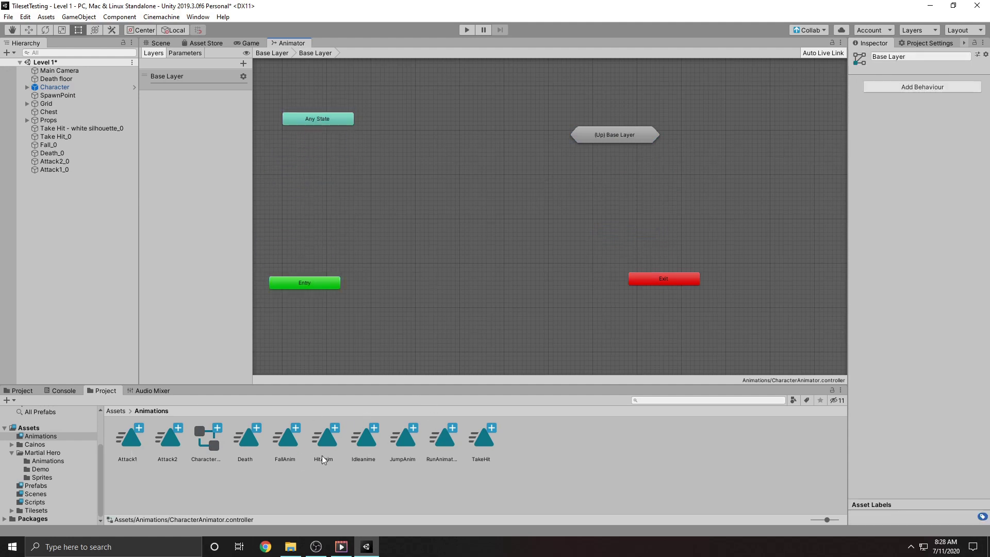
Add the Idleanime clip to the CharacterAnimator graph as the default state and place it close to Entry
left_click_drag(369, 445, 449, 235)
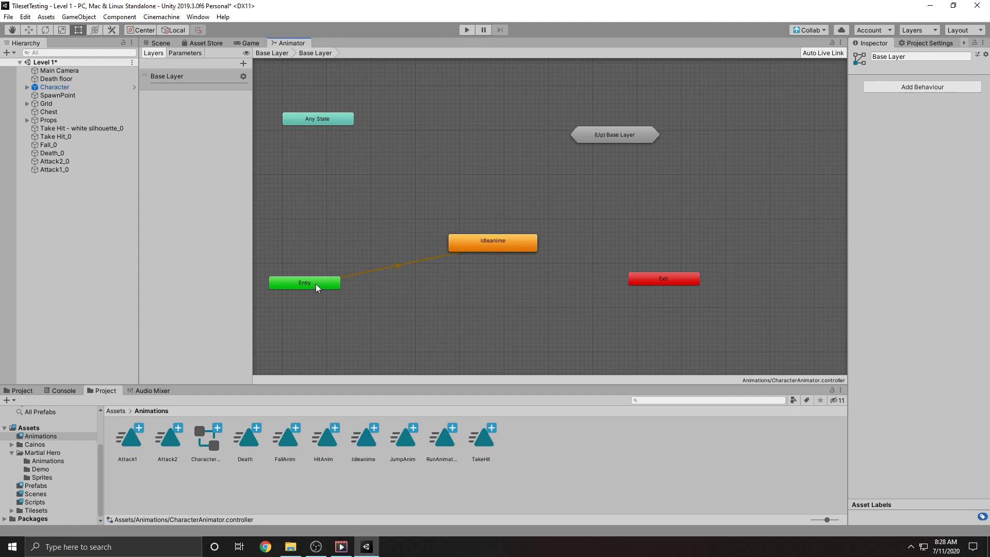
left_click(373, 269)
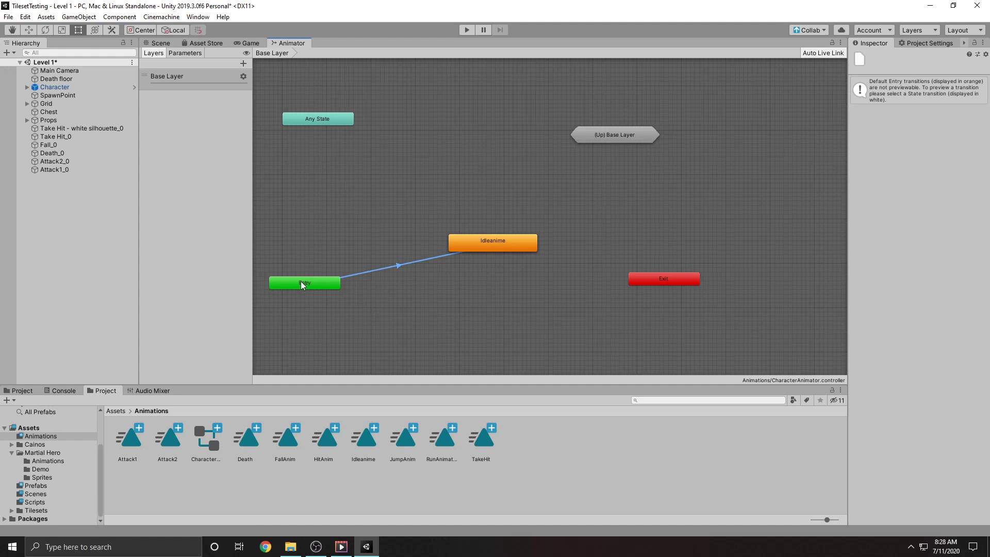
left_click(484, 249)
left_click_drag(489, 244, 416, 243)
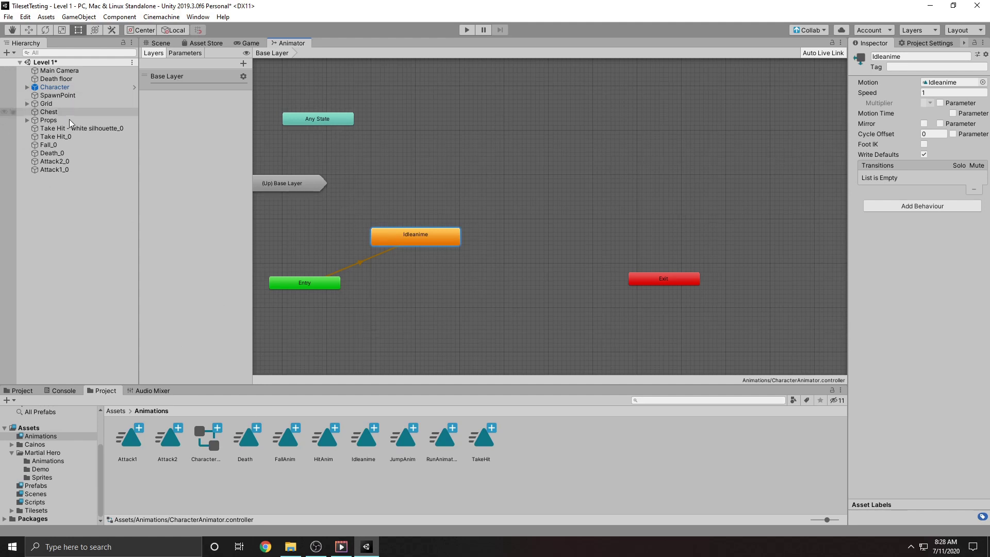
Delete the six leftover sprite objects, from Take Hit - white silhouette_0 through Attack1_0, from the hierarchy
left_click(57, 203)
left_click(56, 168)
left_click(61, 128, "shift")
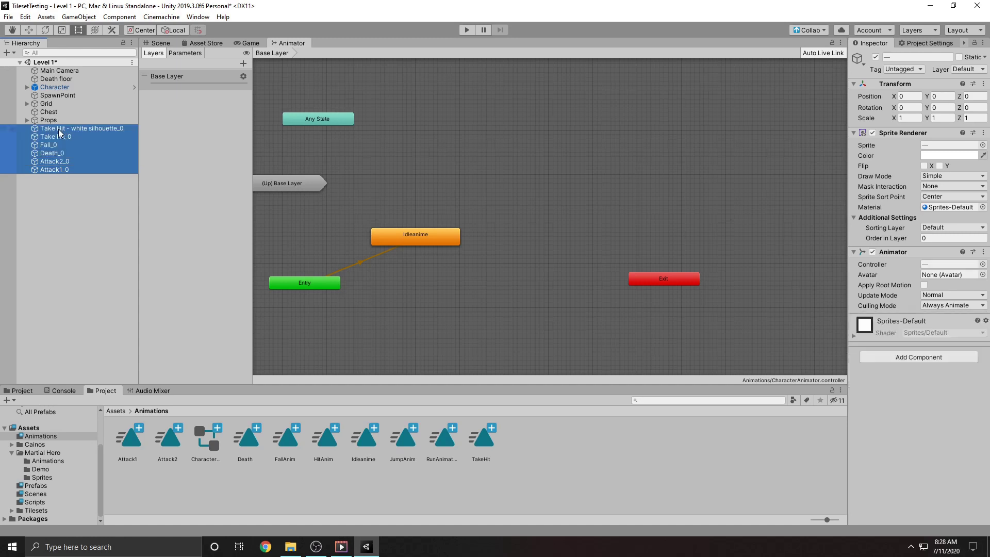
key("Delete")
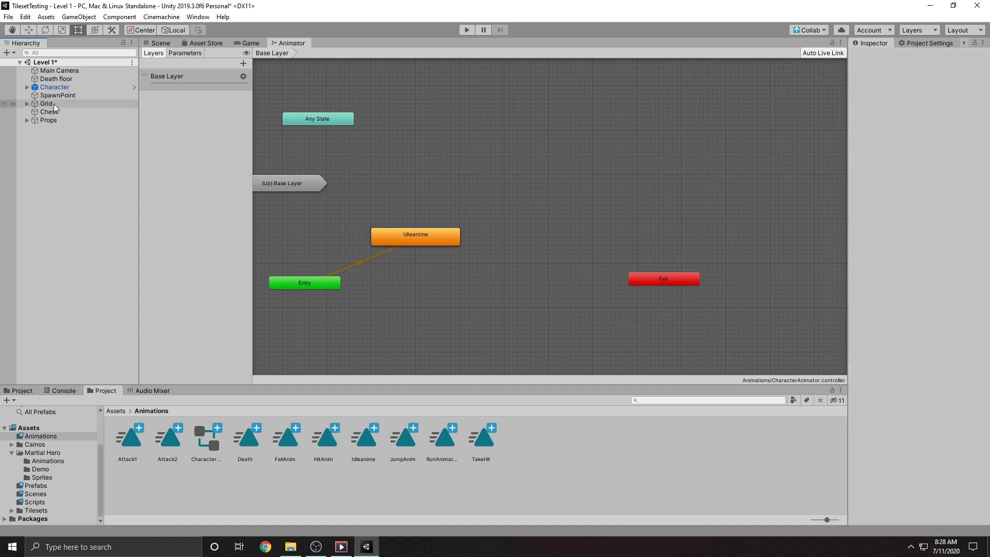
Attach the CharacterAnimator controller to the Character object, and test the idle animation in a short play session
left_click(55, 86)
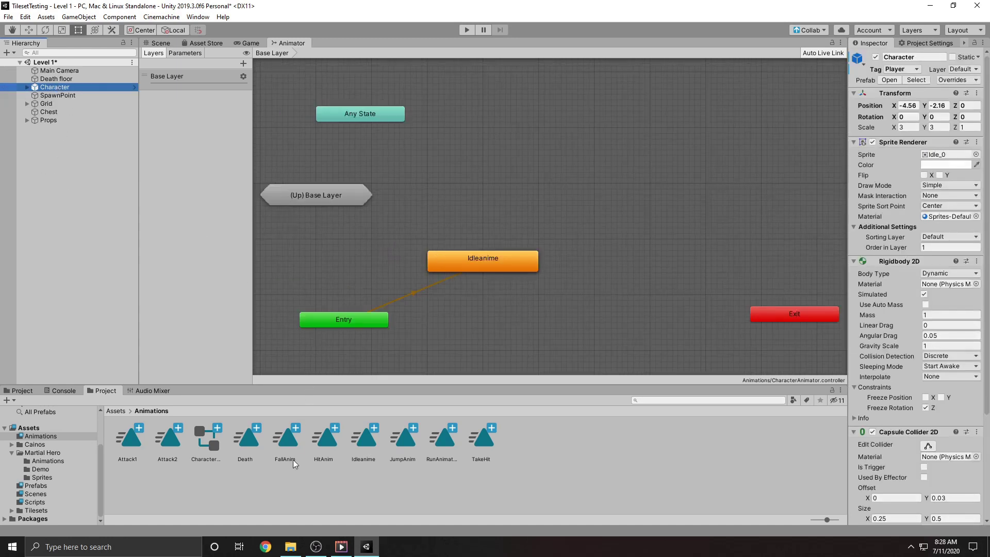
scroll(879, 335, "down", 5)
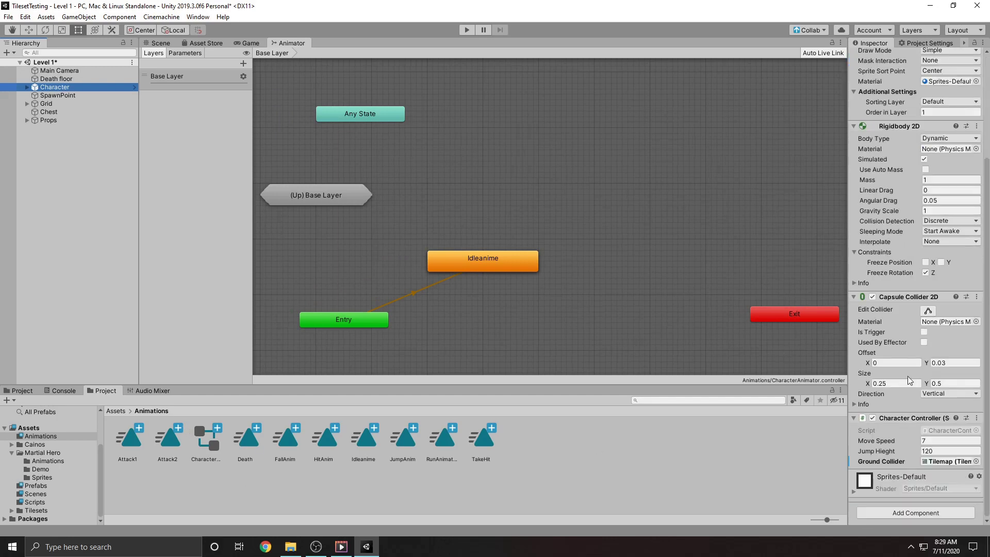
left_click_drag(205, 441, 898, 479)
left_click_drag(894, 518, 895, 513)
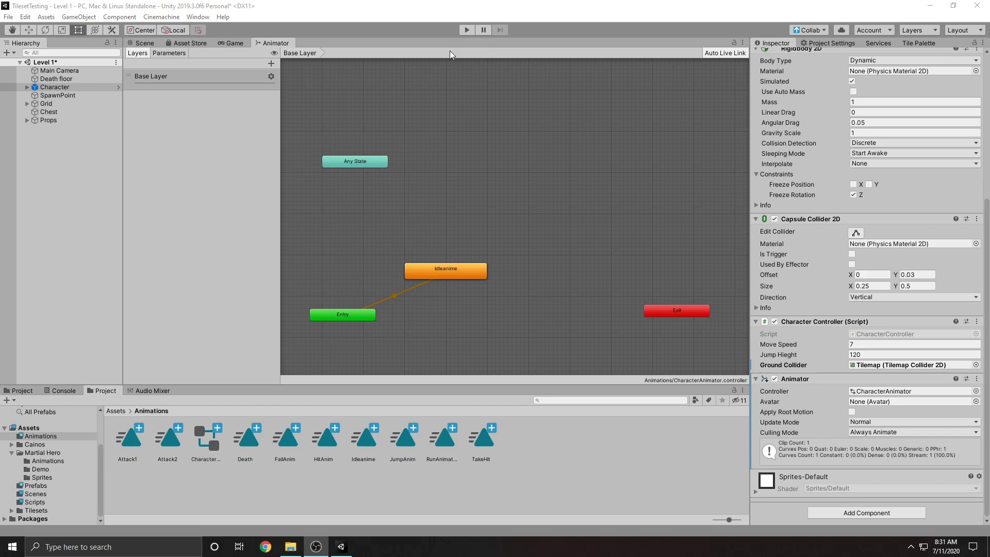
left_click(468, 31)
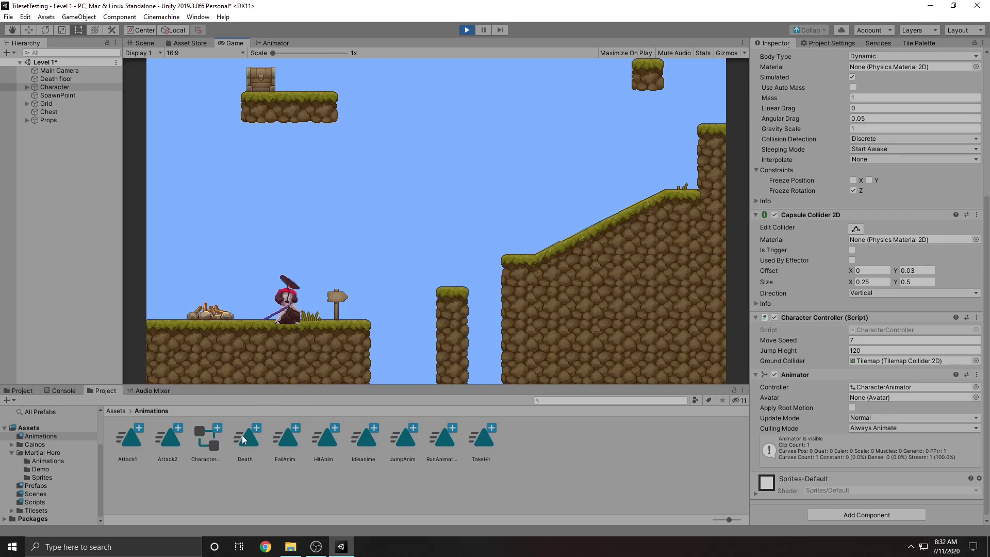
left_click(465, 30)
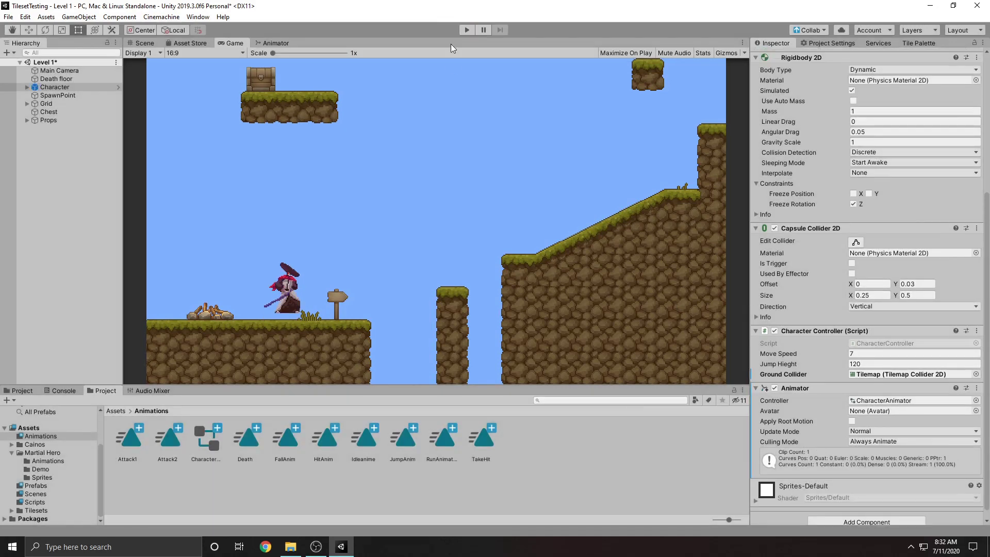
Set the speed of the Idleanime state in CharacterAnimator to 0.5 and play the scene to test it
double_click(207, 443)
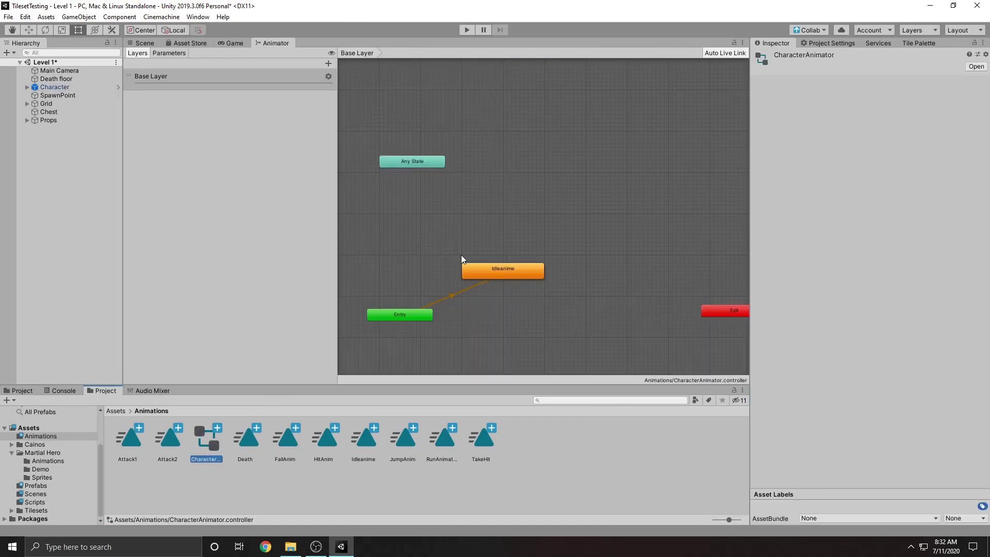
left_click(492, 270)
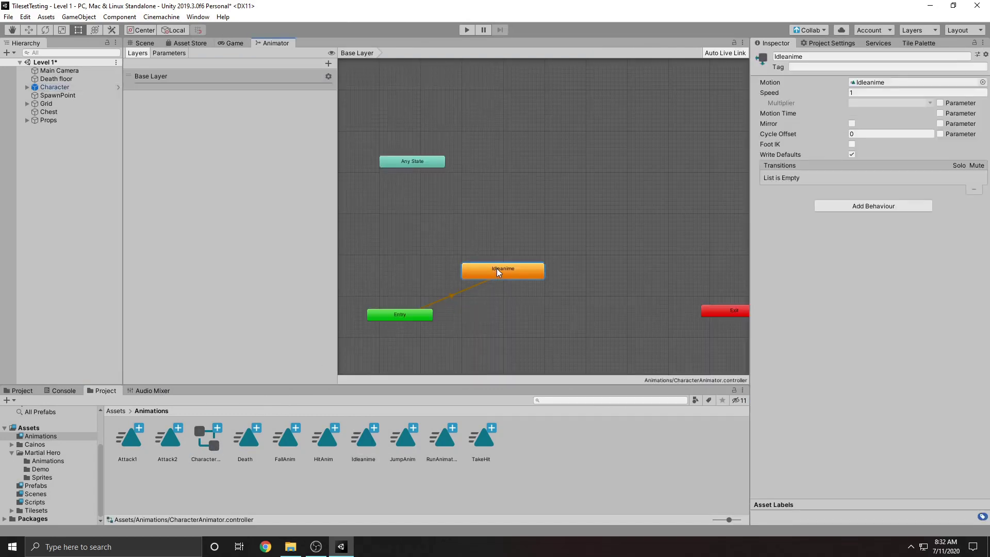
left_click(865, 93)
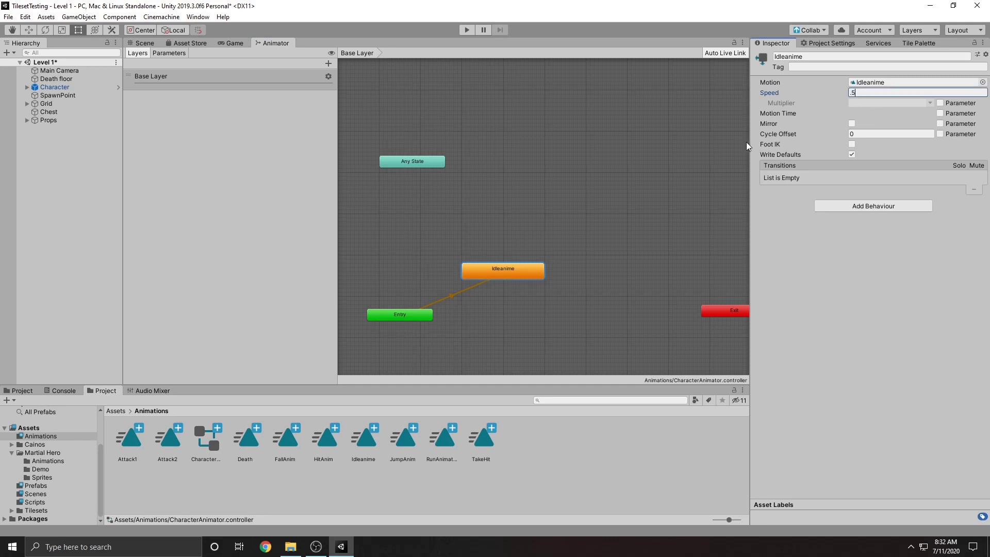
left_click(721, 119)
left_click(463, 30)
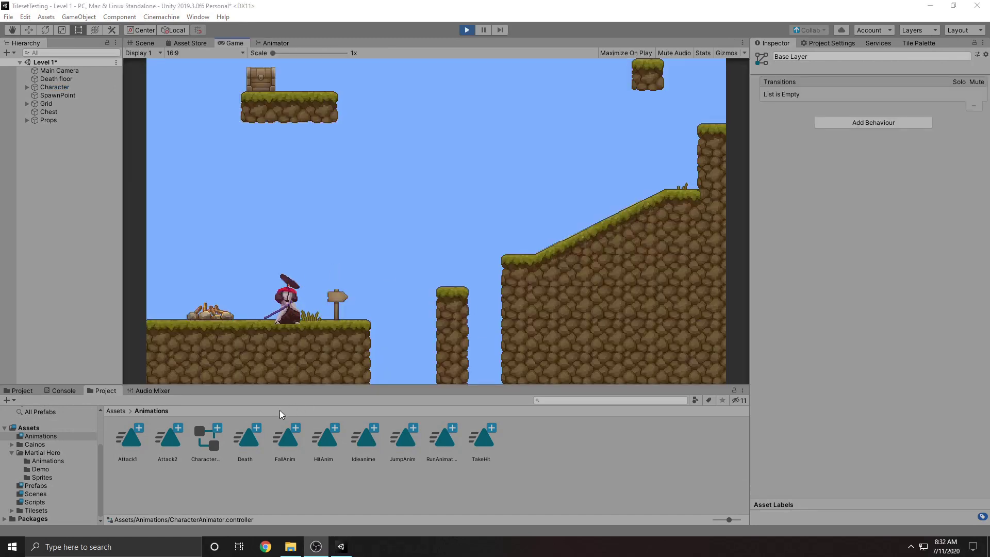
Stop the play session and set the speed of the Idleanime state in CharacterAnimator to 0.25
left_click(466, 30)
double_click(207, 436)
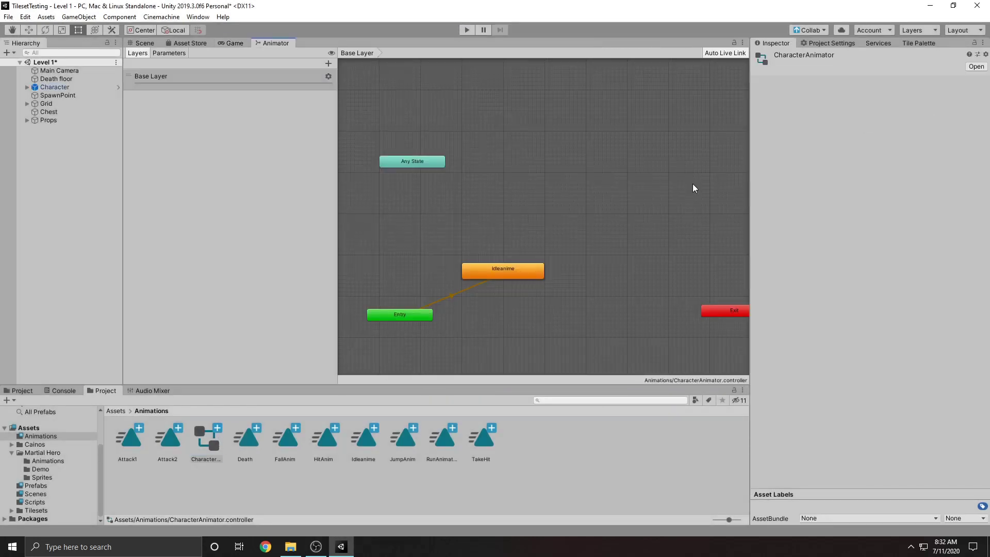
left_click(538, 265)
left_click(868, 93)
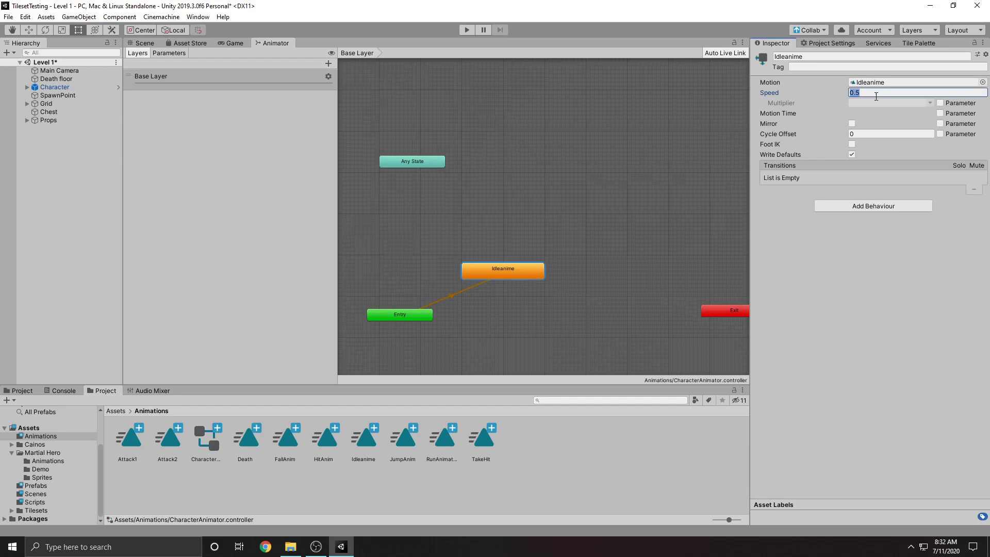
type(".33")
key("BackSpace")
key("BackSpace")
type("25")
key("Return")
Add the RunAnimation clip to the CharacterAnimator graph above Idleanime and make a transition from Idleanime to RunAnimation
left_click_drag(453, 444, 480, 209)
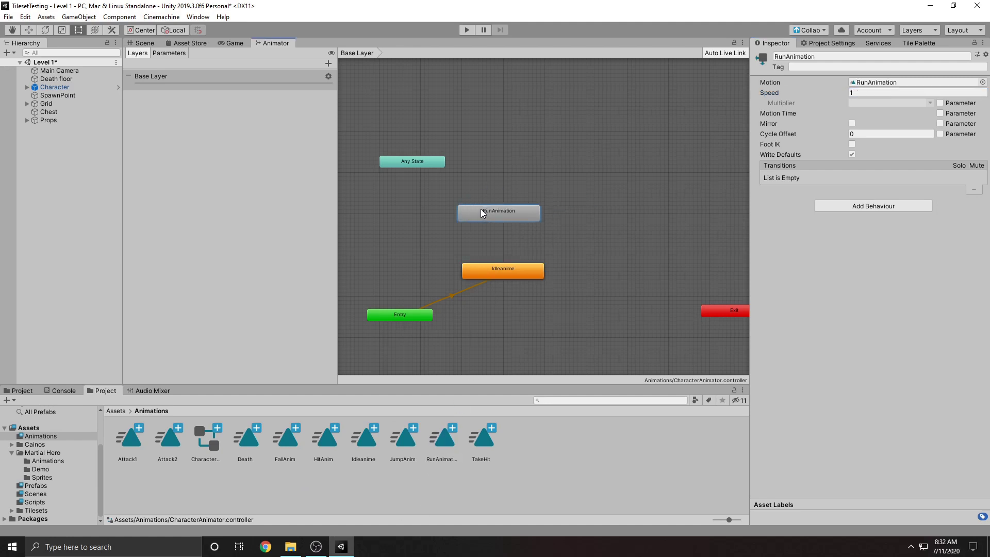
left_click(499, 276)
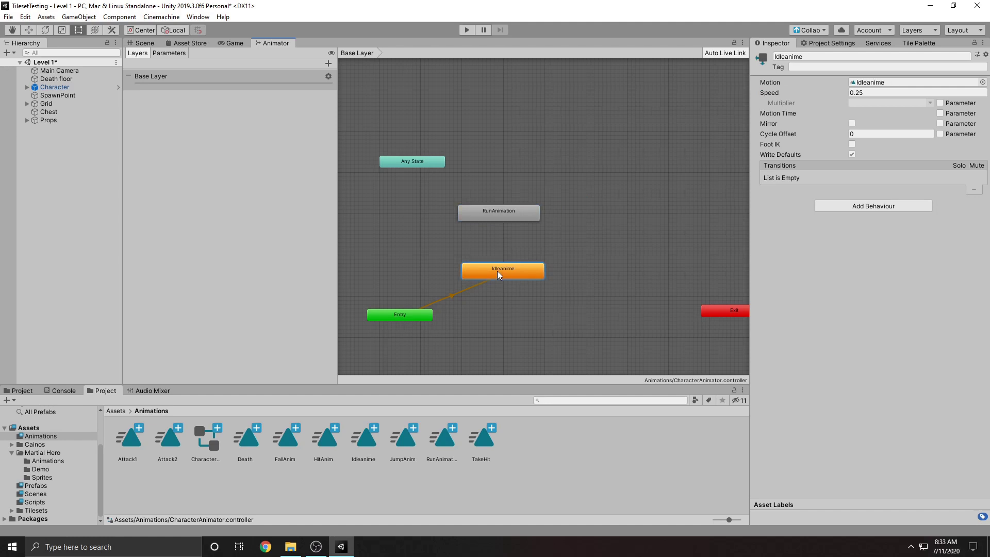
right_click(506, 271)
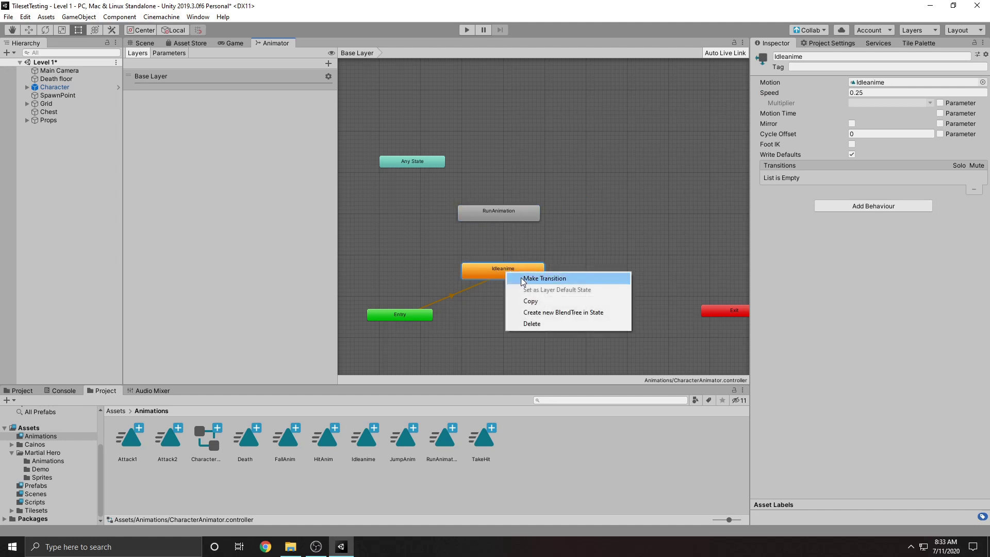
left_click(522, 279)
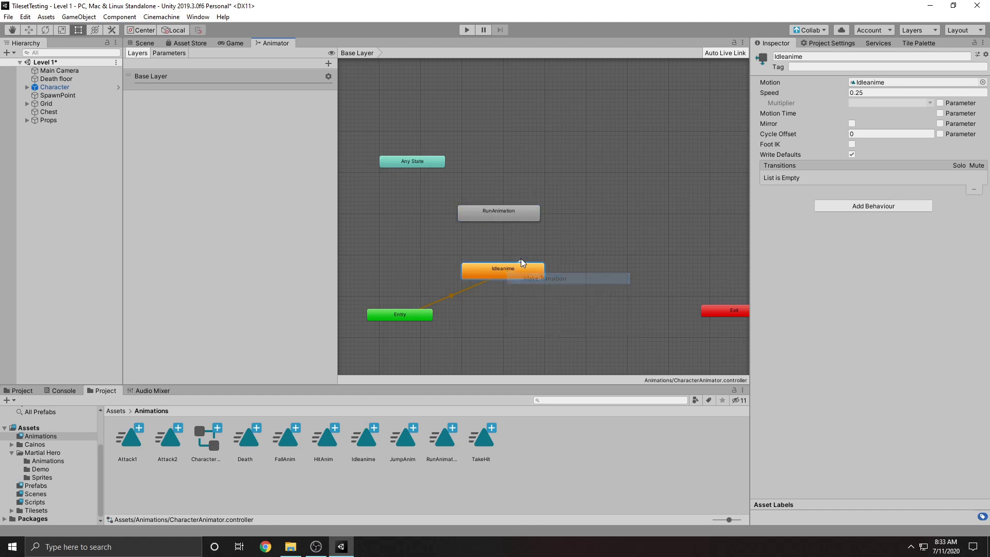
left_click(501, 213)
Shift the RunAnimation state slightly sideways and make a return transition from it to Idleanime
left_click_drag(500, 214, 508, 213)
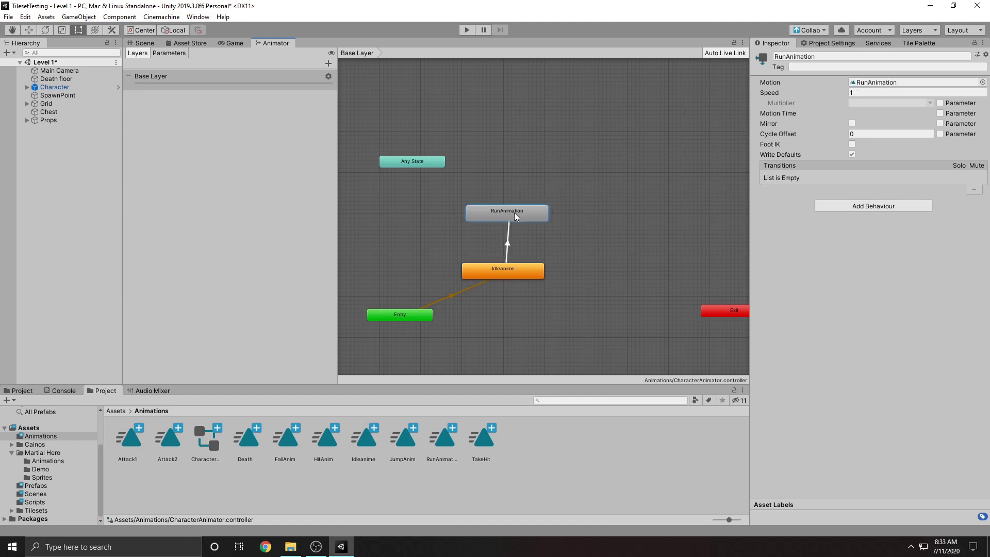
right_click(508, 213)
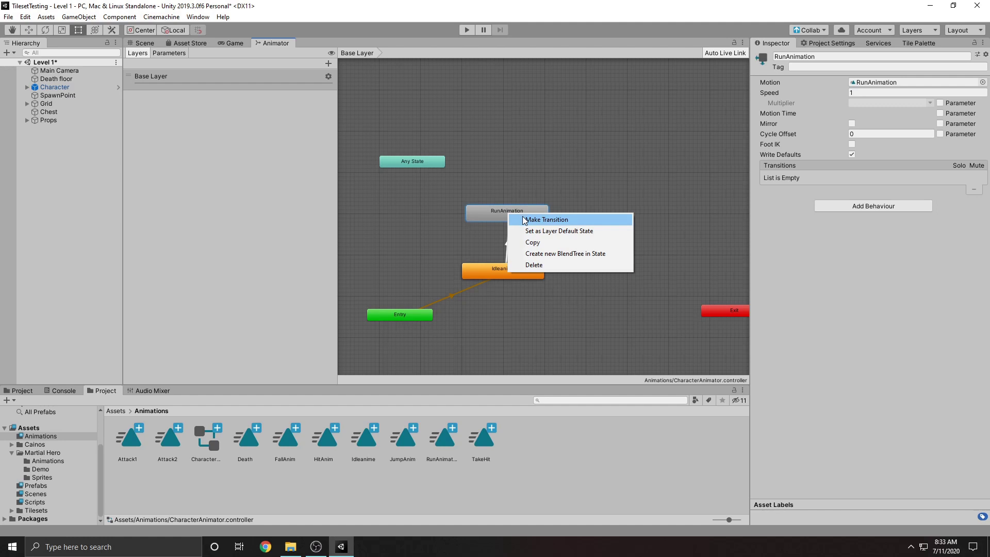
left_click(520, 220)
left_click(499, 268)
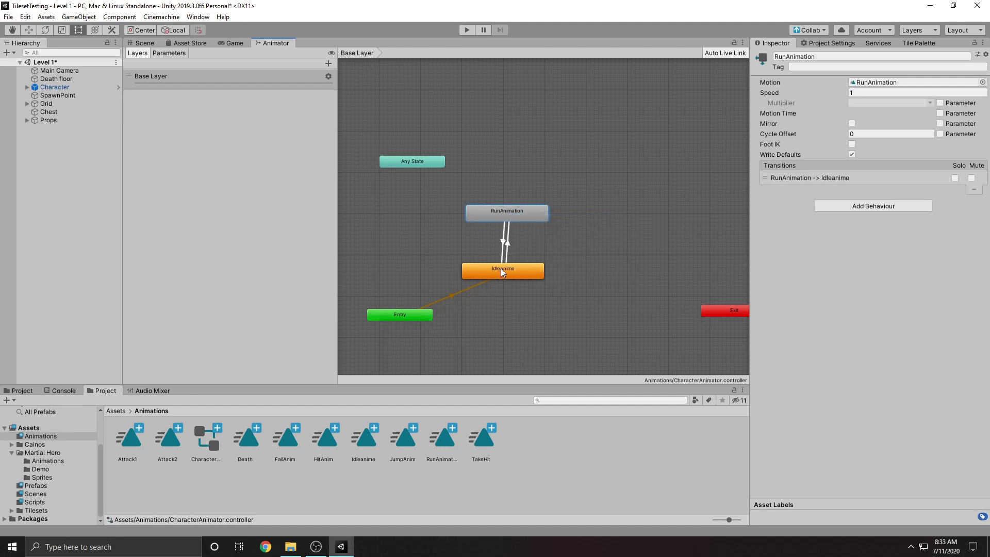
Start both transitions between Idleanime and RunAnimation at 0:00 and shorten their blends to about 0:04 and 0:05 respectively
left_click(508, 242)
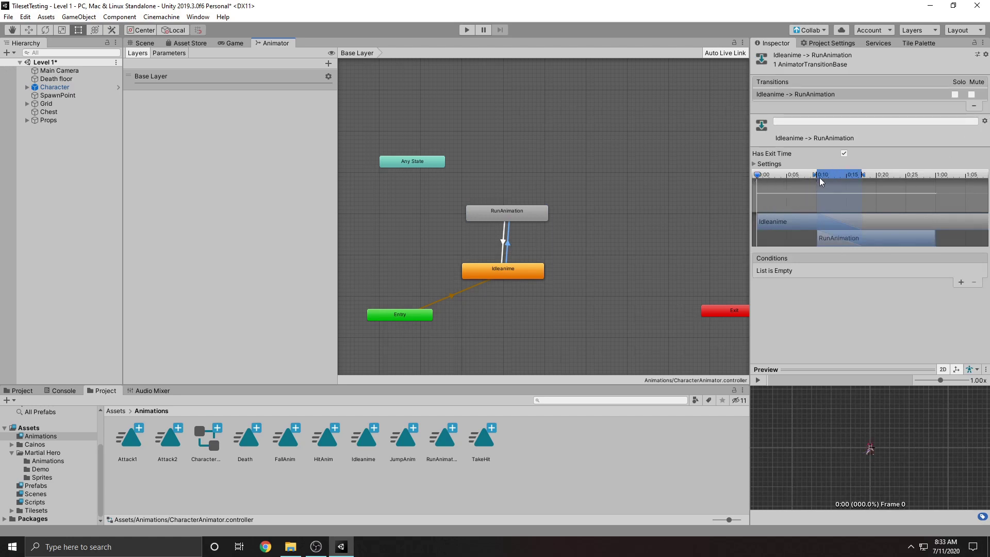
left_click_drag(812, 173, 751, 168)
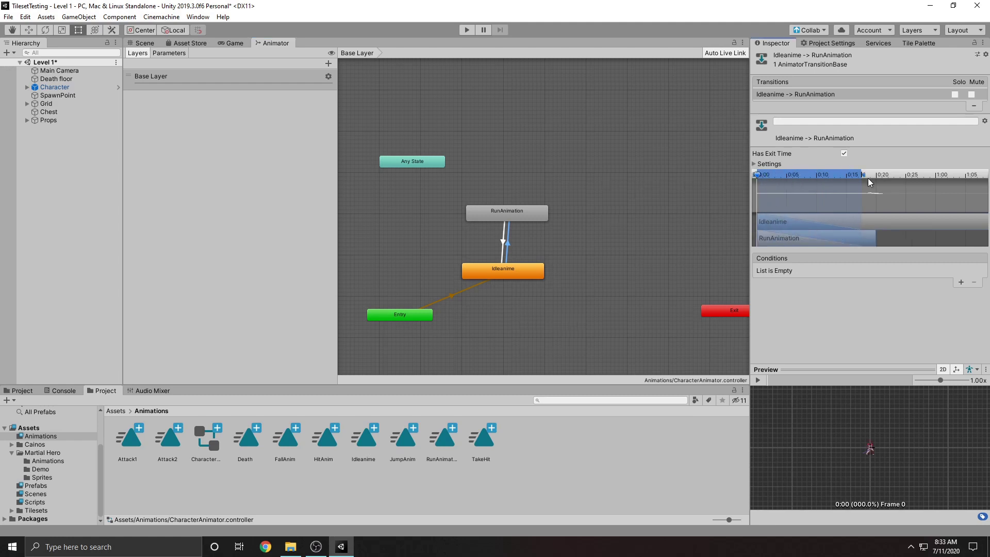
left_click_drag(861, 175, 778, 177)
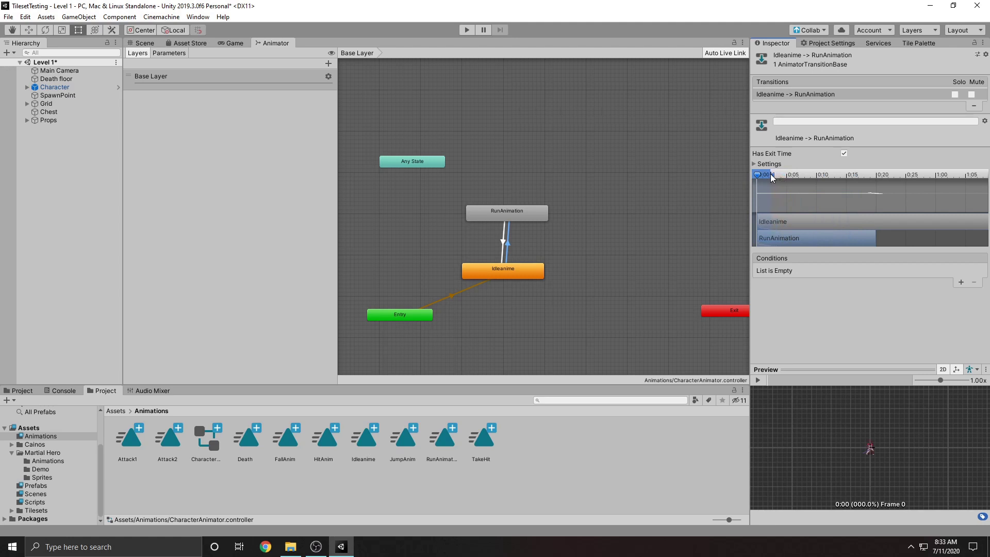
key("ctrl+z")
left_click_drag(862, 175, 777, 181)
left_click_drag(862, 175, 781, 176)
left_click(503, 240)
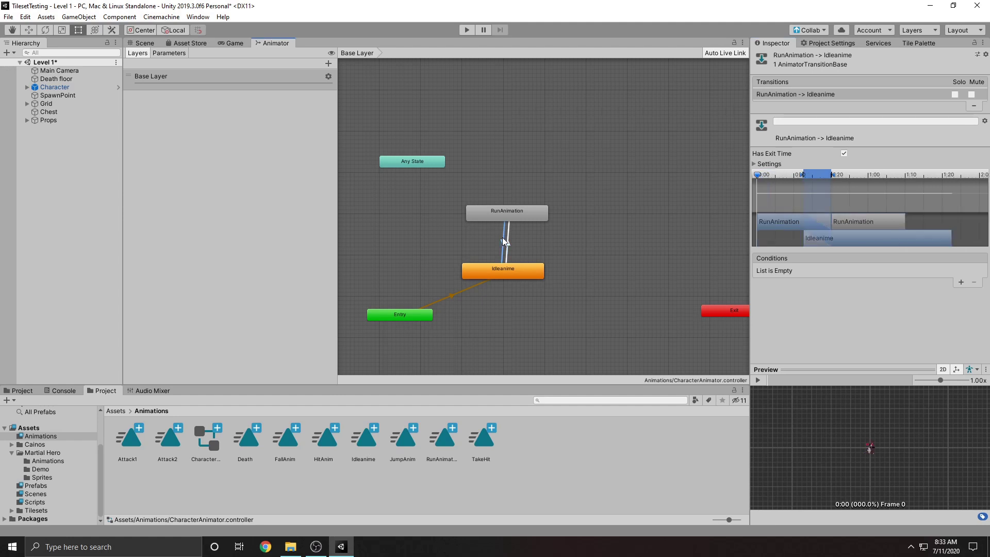
left_click_drag(803, 174, 781, 181)
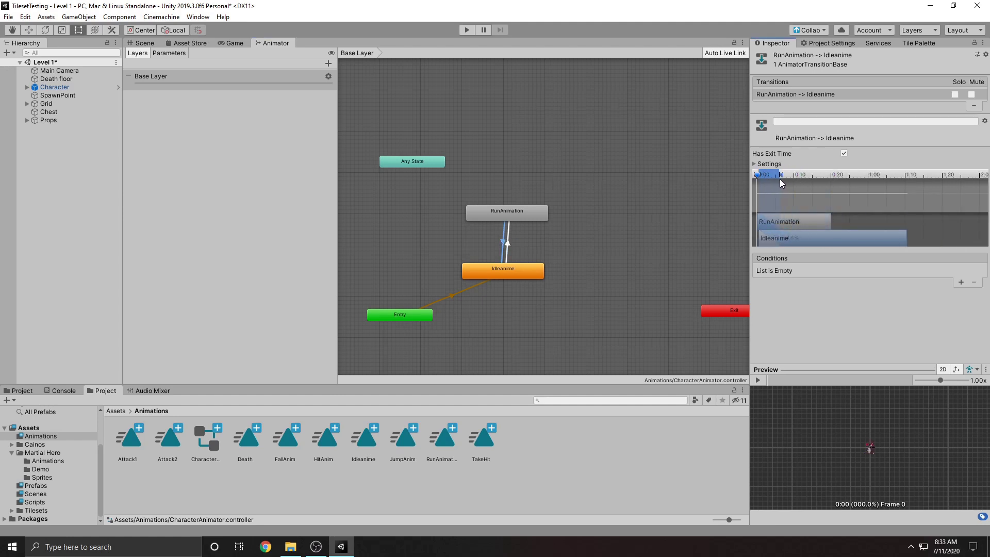
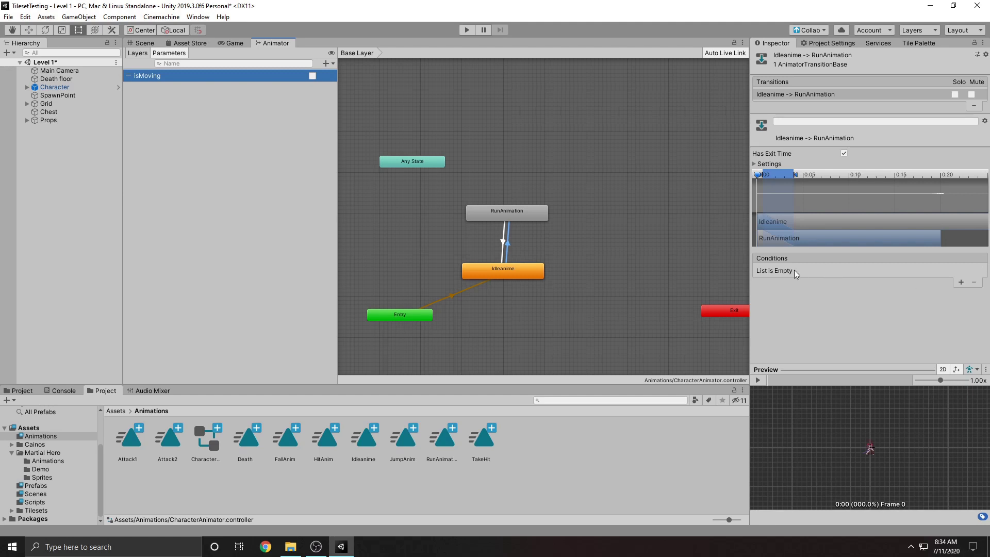
Add the condition isMoving true to the Idleanime -> RunAnimation transition and isMoving false to RunAnimation -> Idleanime
left_click(960, 282)
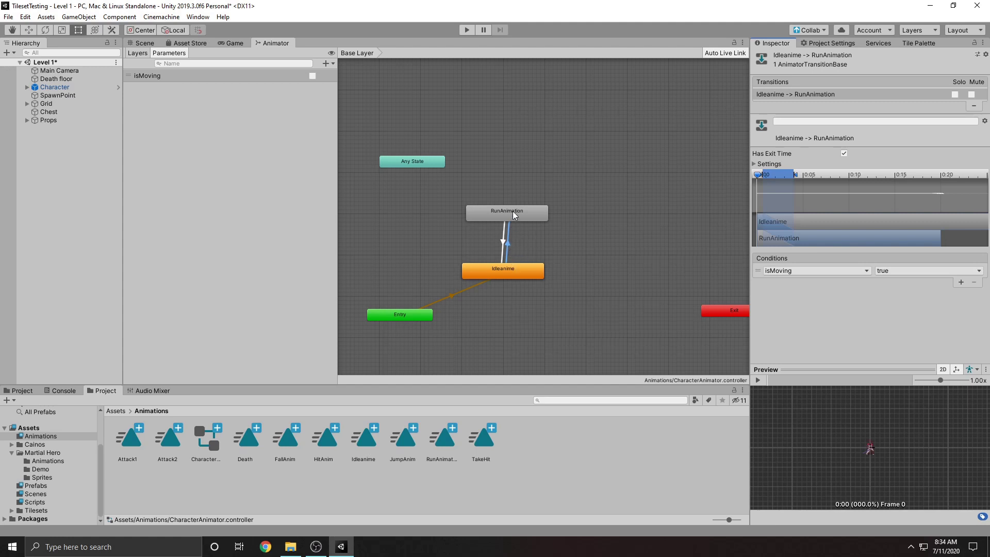
left_click(503, 242)
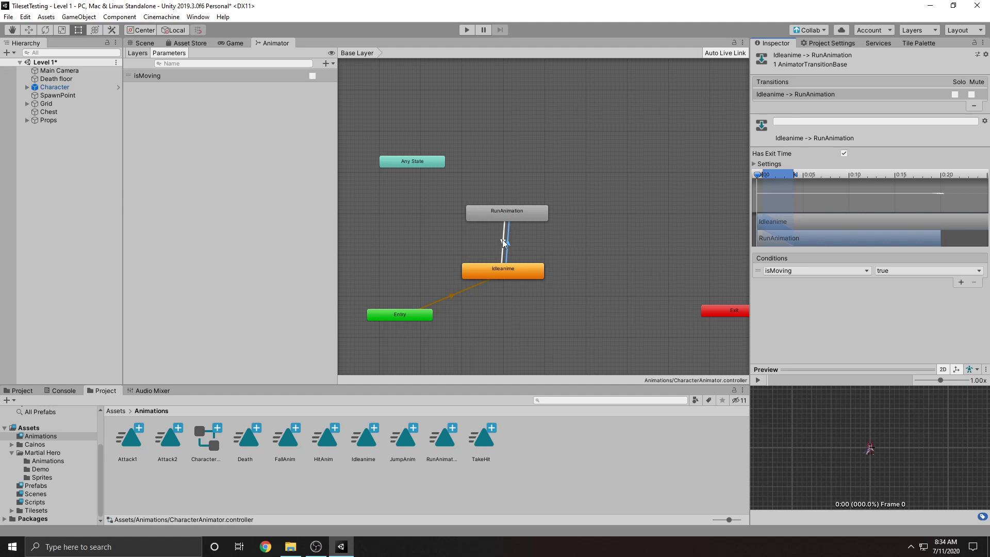
left_click(959, 282)
left_click(902, 272)
left_click(897, 293)
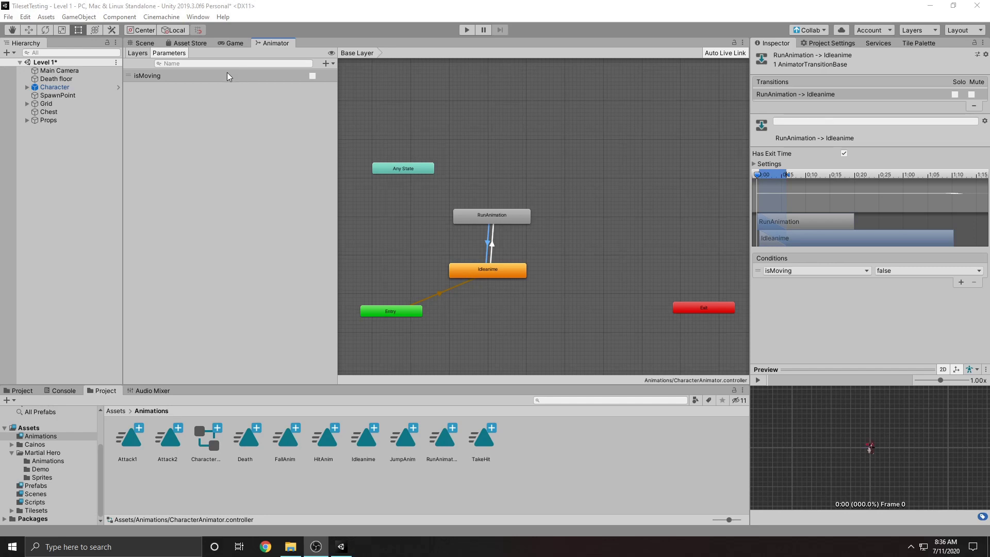
Open the Character object's CharacterController script for editing in Visual Studio
left_click(68, 87)
scroll(868, 245, "down", 3)
scroll(869, 245, "down", 3)
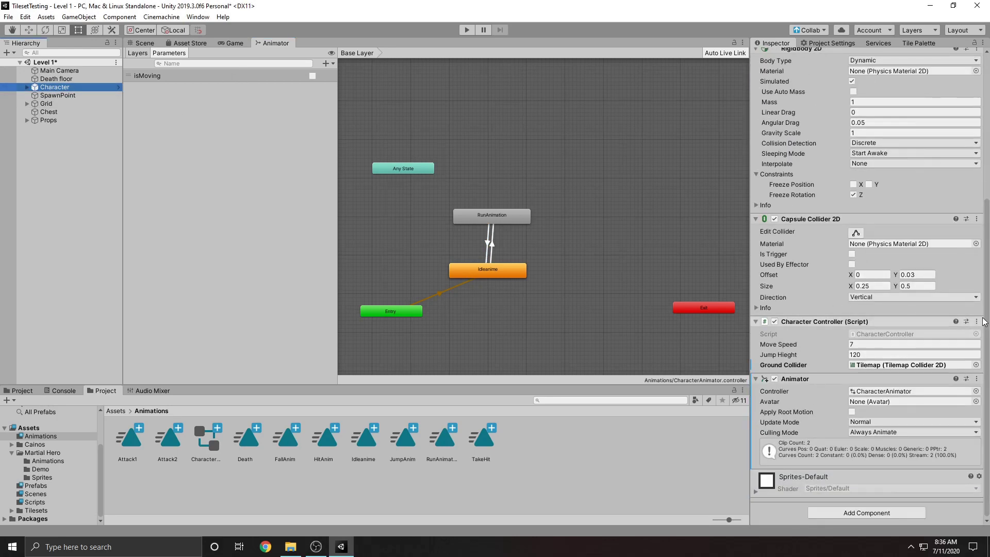
left_click(976, 321)
left_click(907, 442)
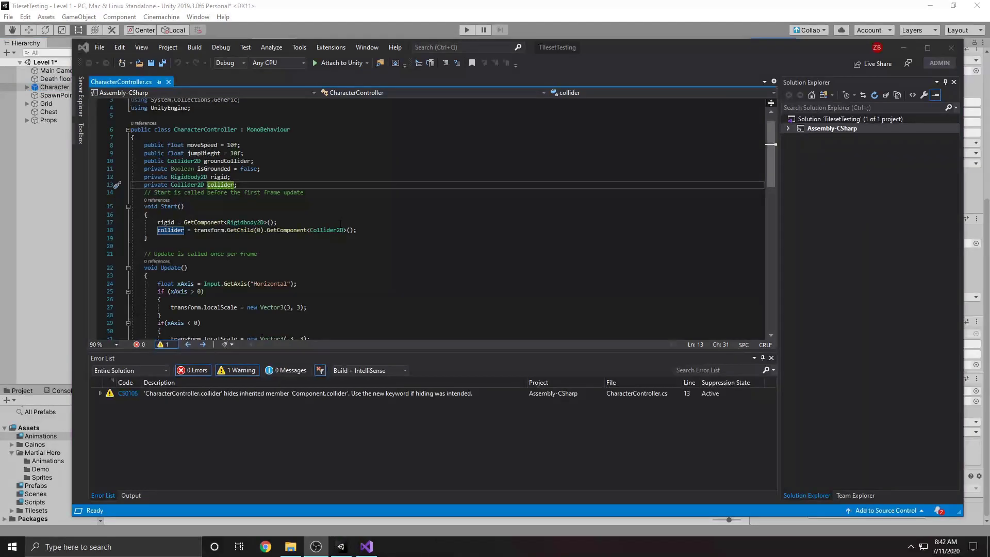
Declare the field "private Animator anim;" below the collider field in the CharacterController class
left_click(248, 181)
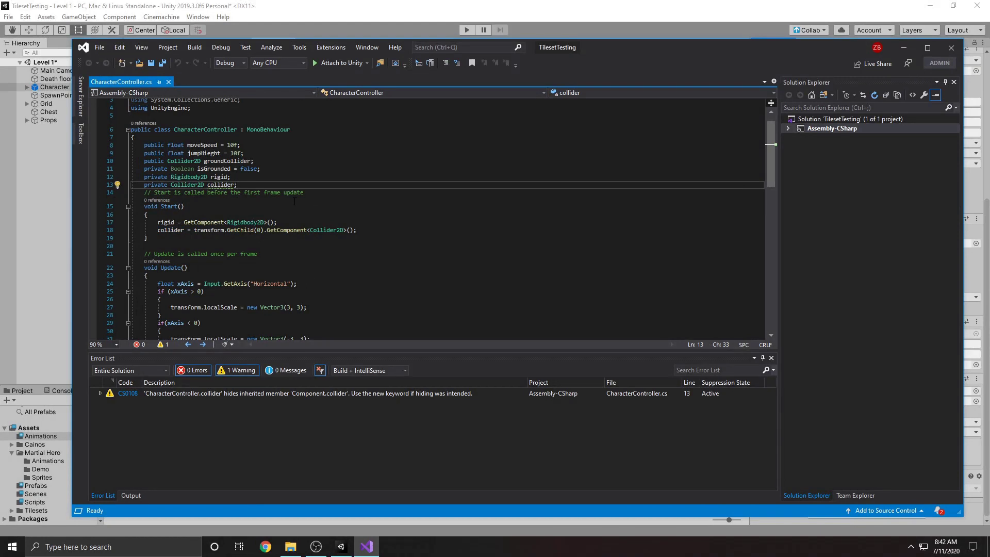
key("Return")
type("prav")
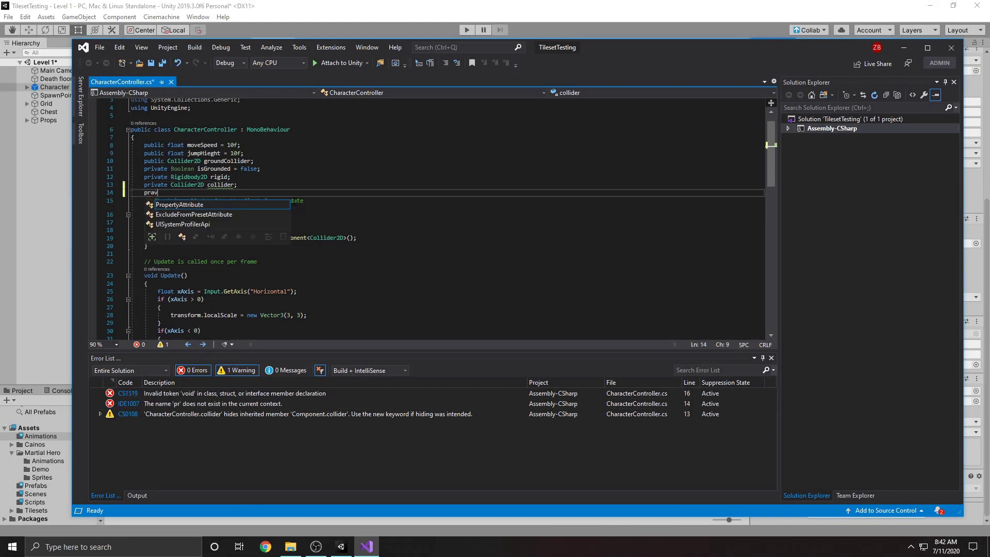
key("BackSpace")
key("BackSpace")
type("ivate")
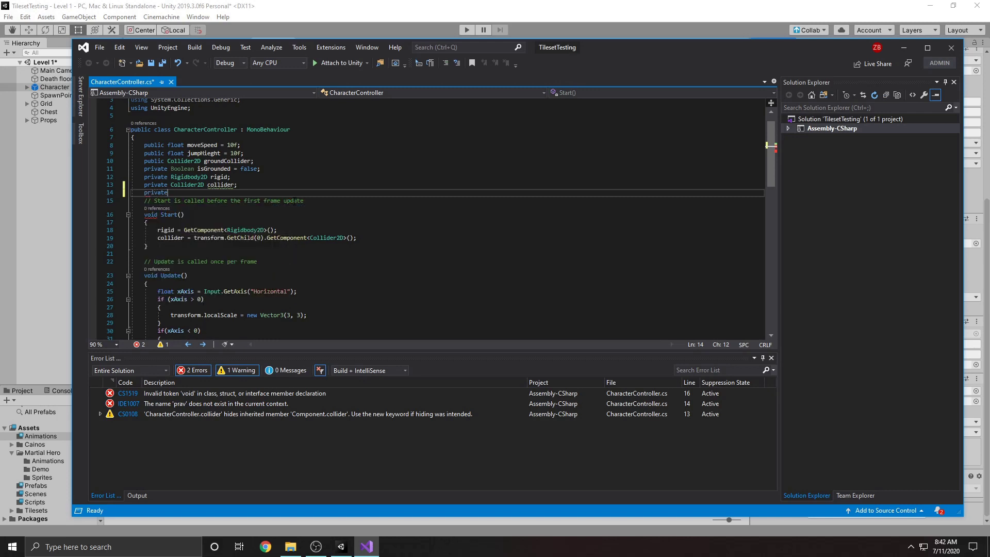
type(" Animator")
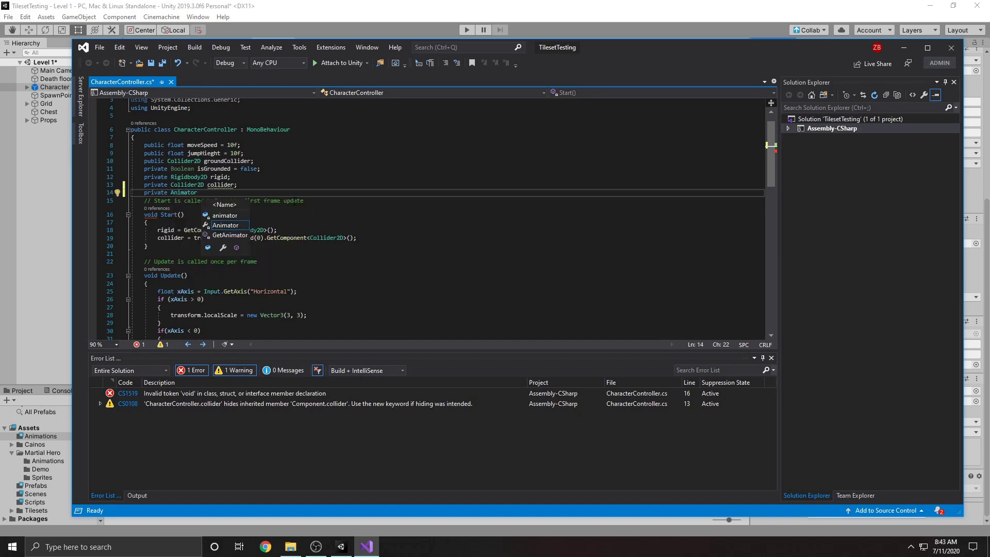
type(" anim")
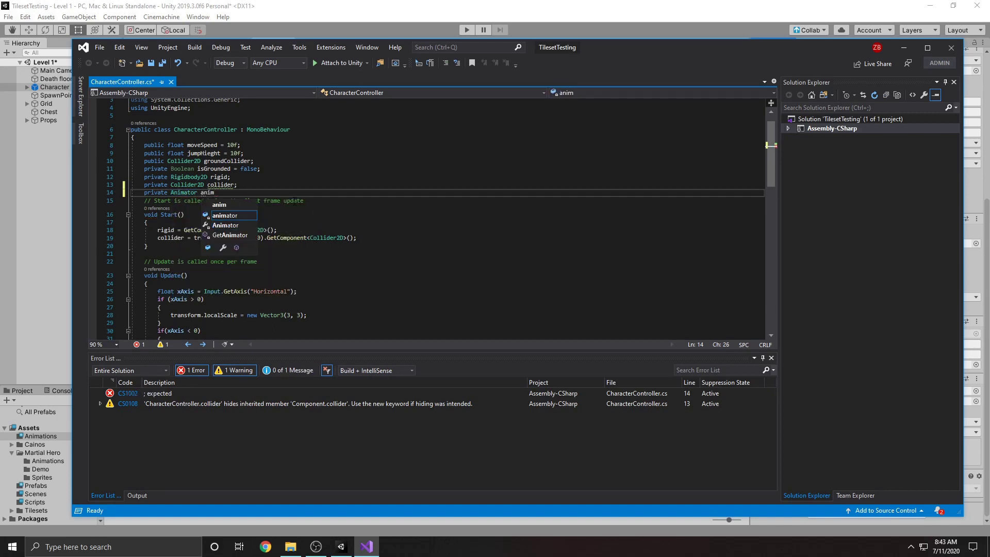
type(";")
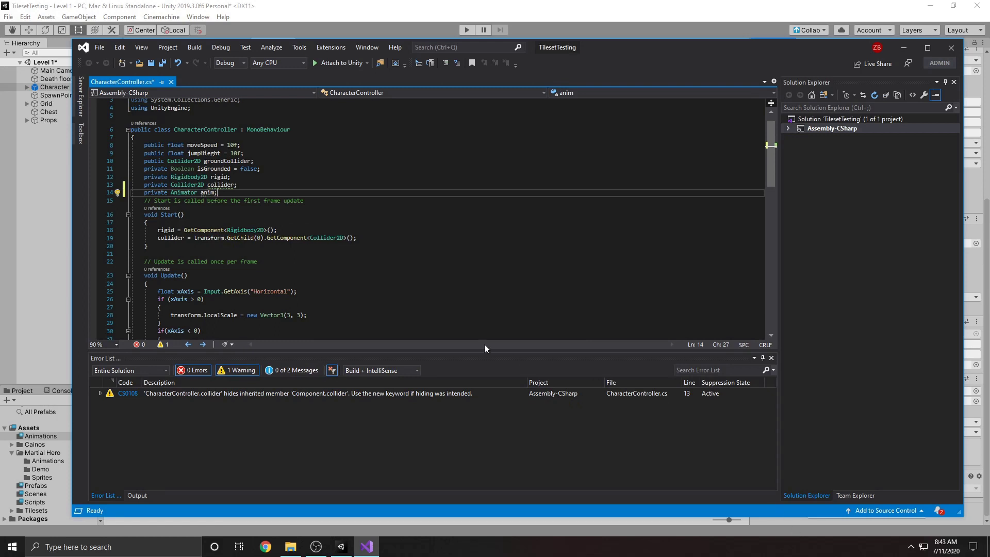
Assign the Animator component in Start() with "anim = GetComponent<Animator>();" below the collider assignment
left_click(371, 238)
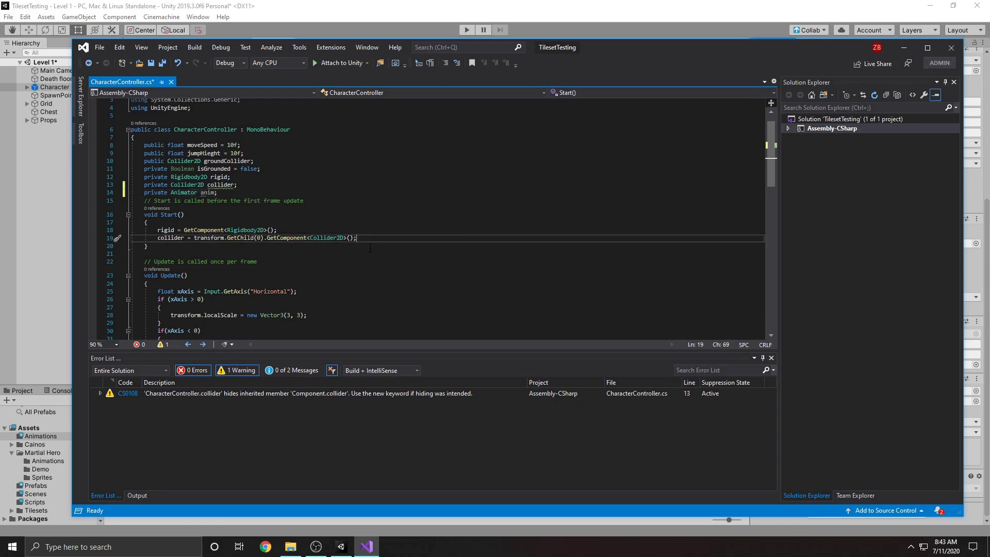
key("Return")
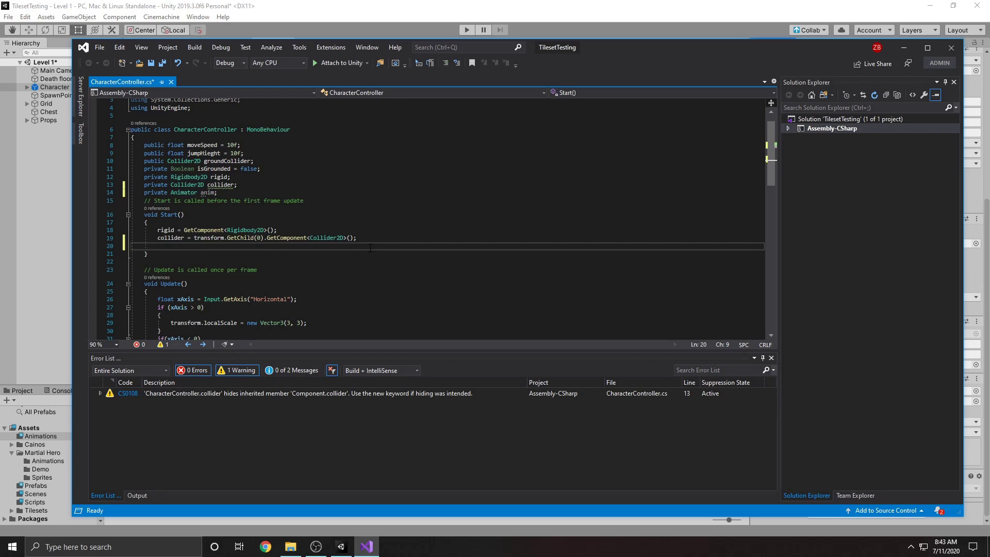
type("anim")
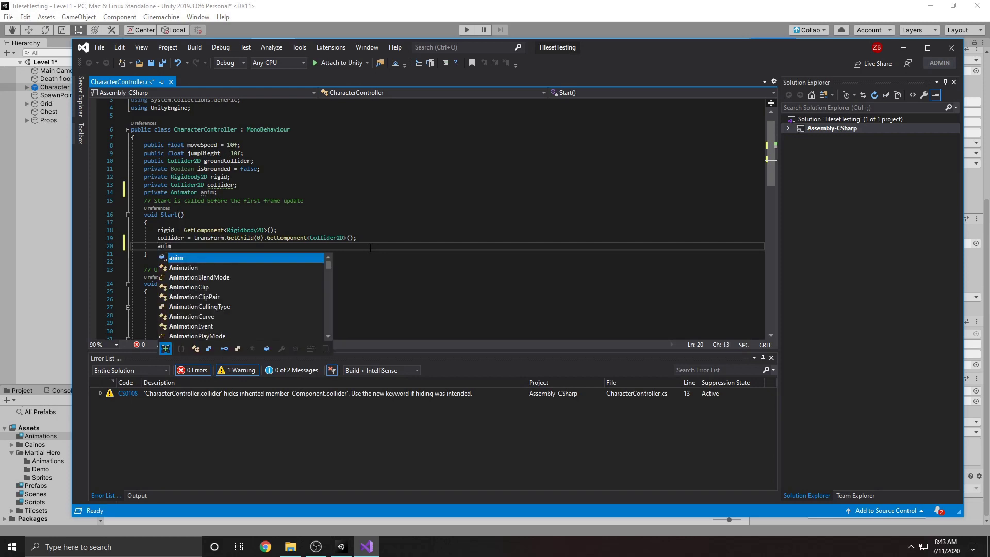
type(" = GetComponent<")
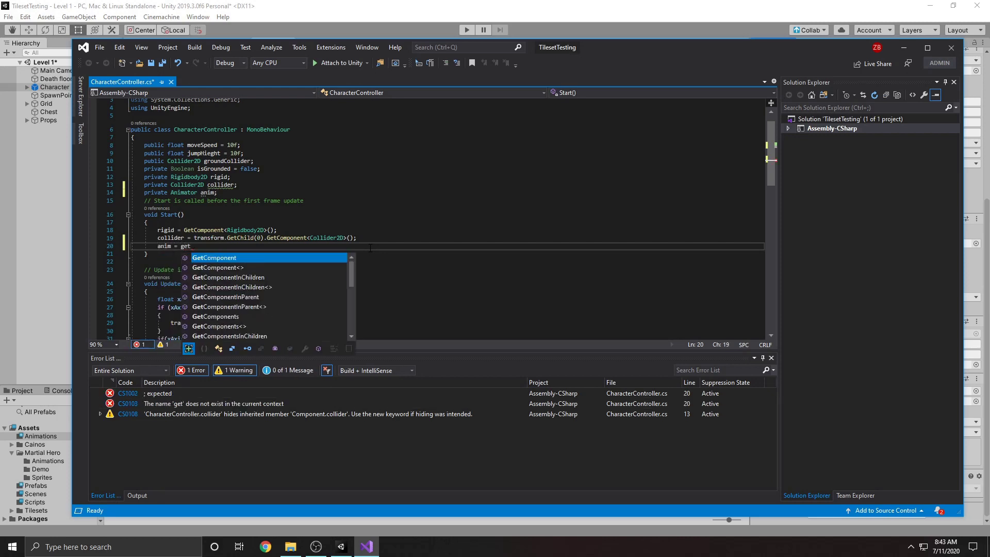
type("Animator")
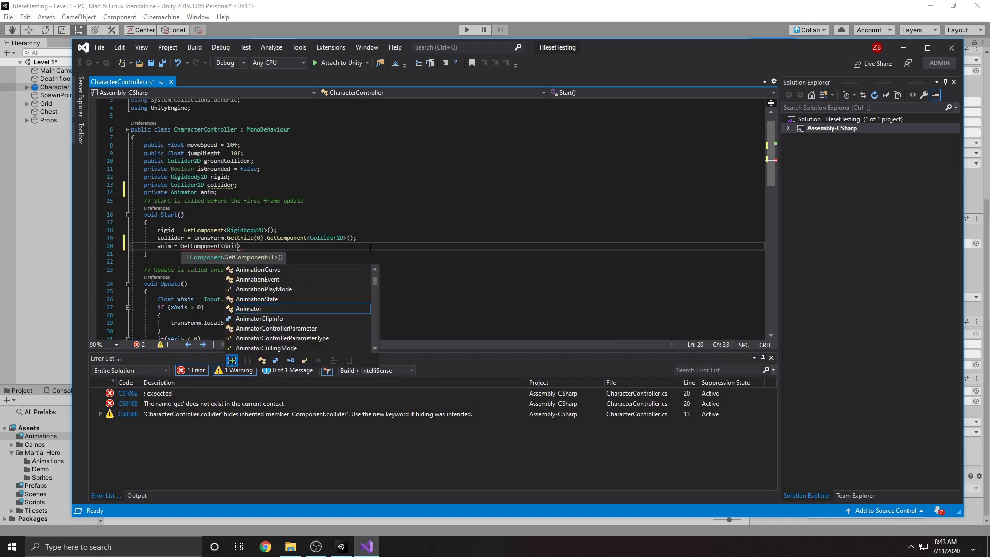
type(">()")
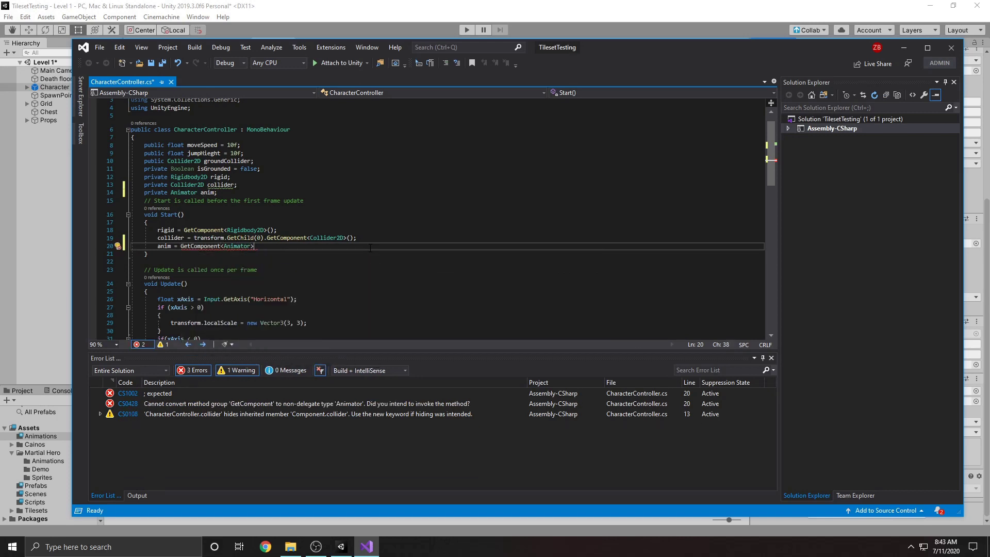
type(";")
Declare "bool isMoving = xAxis != 0;" in Update() directly below the xAxis line
scroll(390, 201, "down", 3)
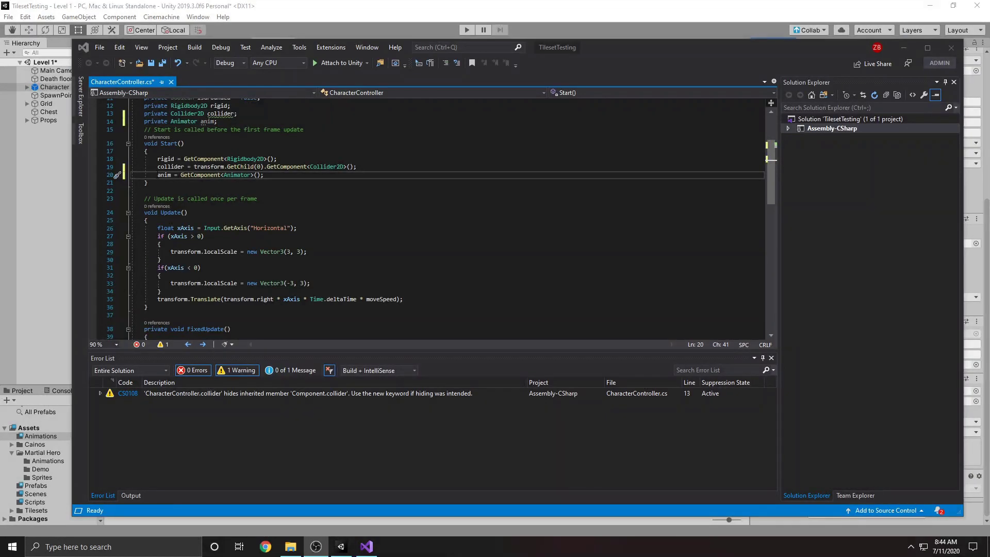
double_click(164, 174)
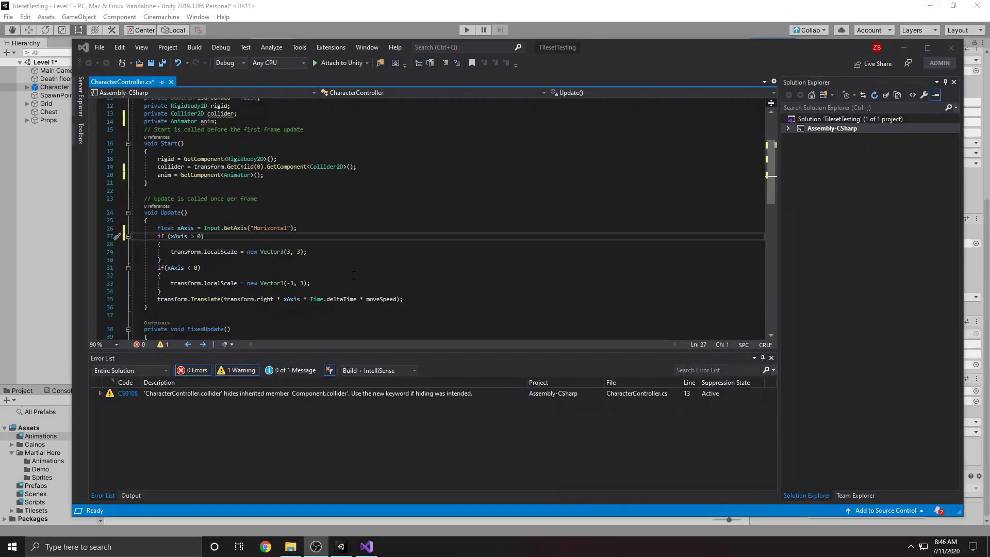
left_click(299, 227)
key("Return")
type("b")
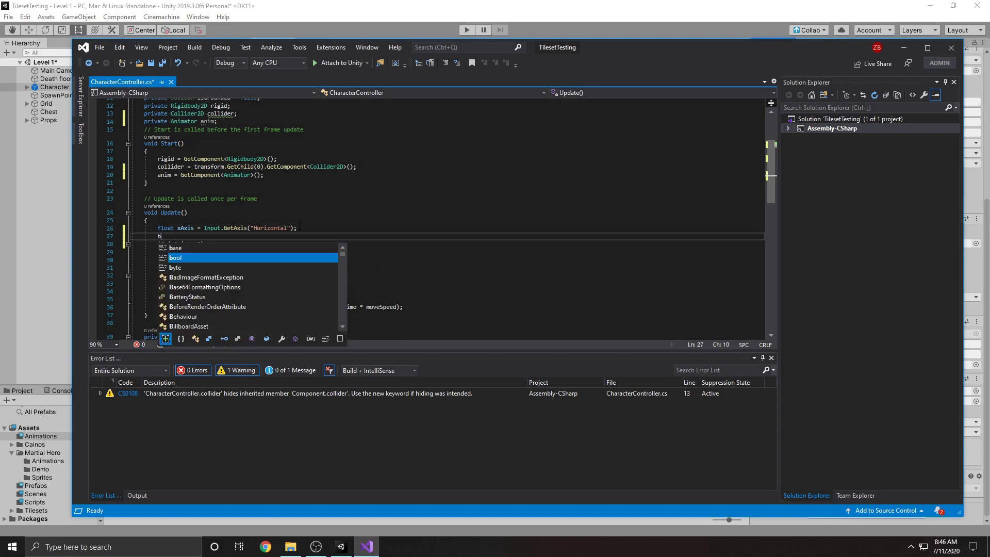
type("ool isMo")
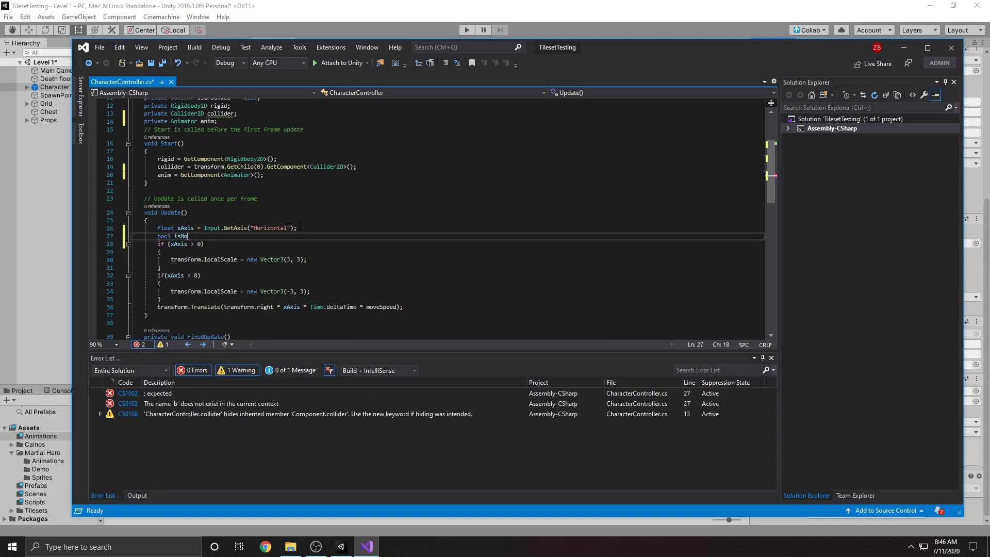
type("ving =")
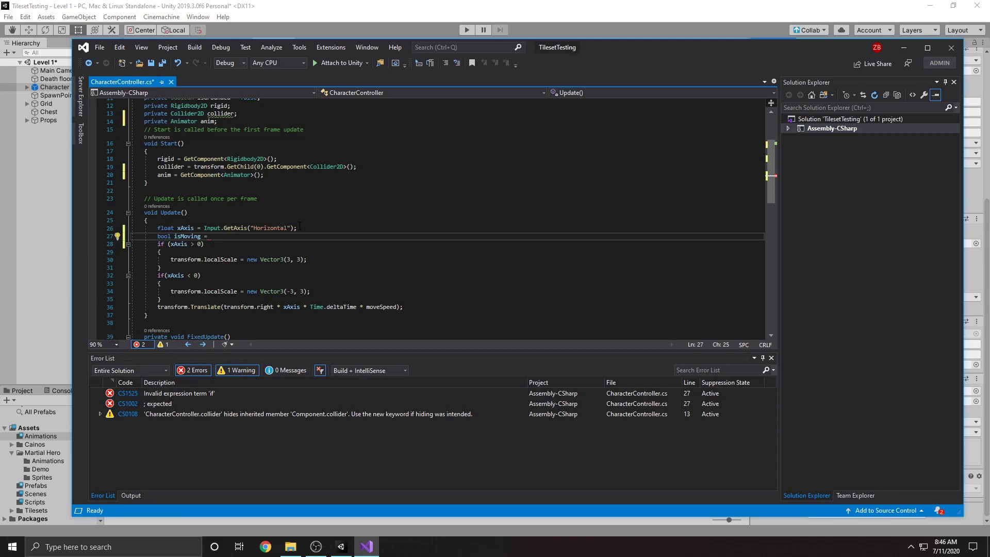
type("xAxis!=0")
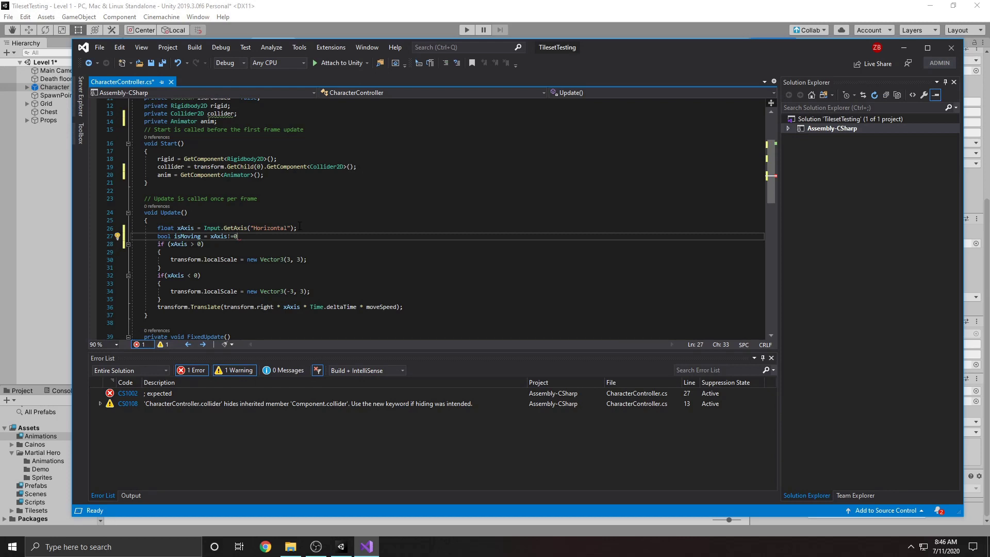
type(";")
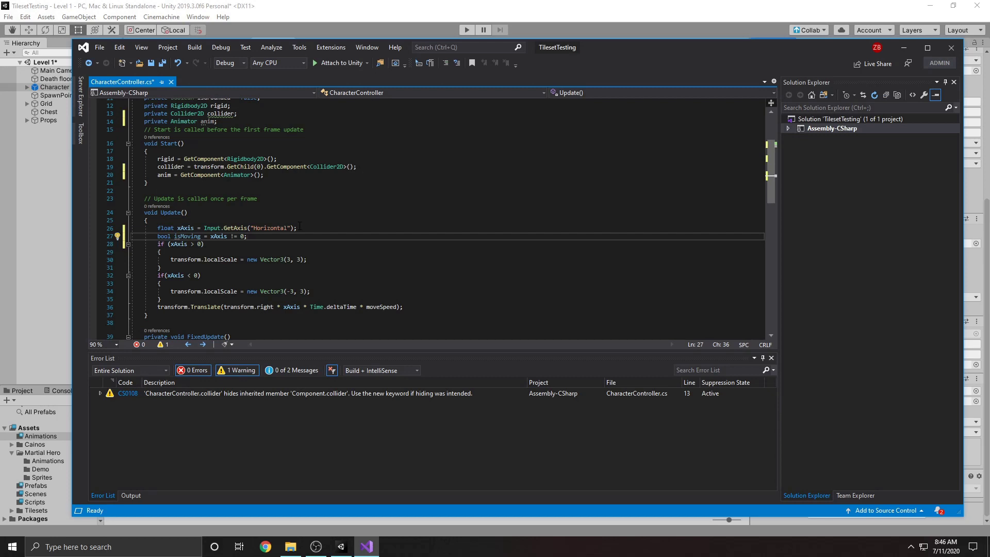
Add the call anim.SetBool("IsMoving", isMoving); below the isMoving declaration in Update()
key("Return")
type("anime")
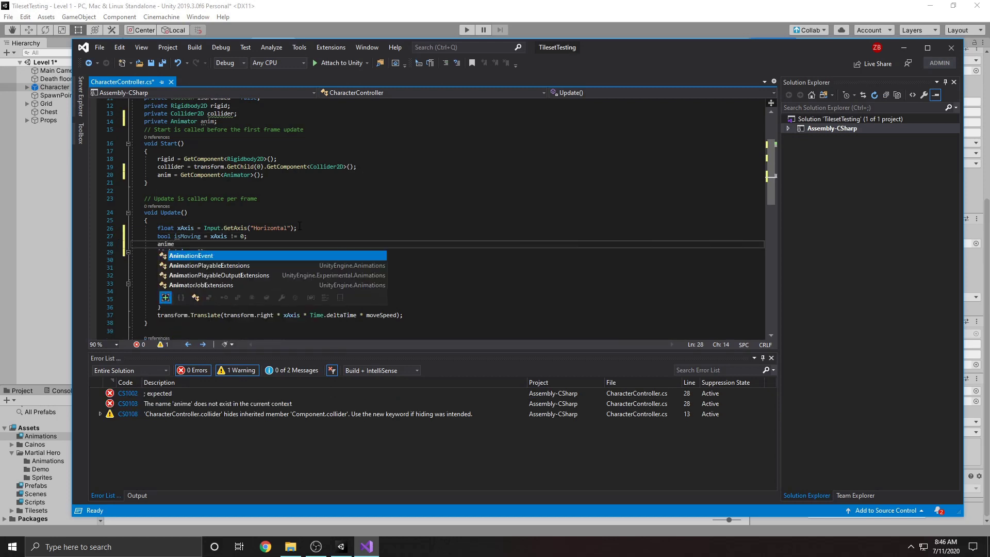
key("BackSpace")
type(".")
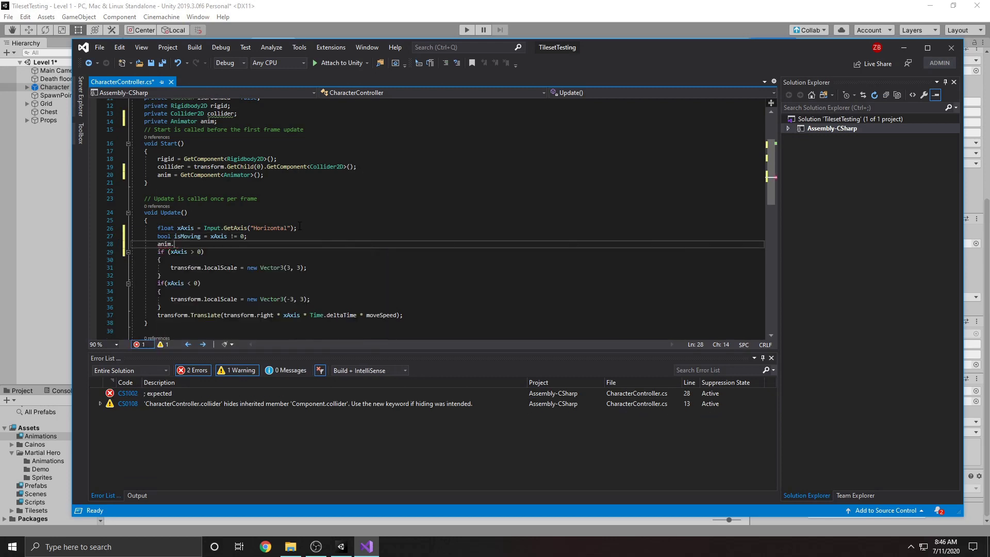
type("set")
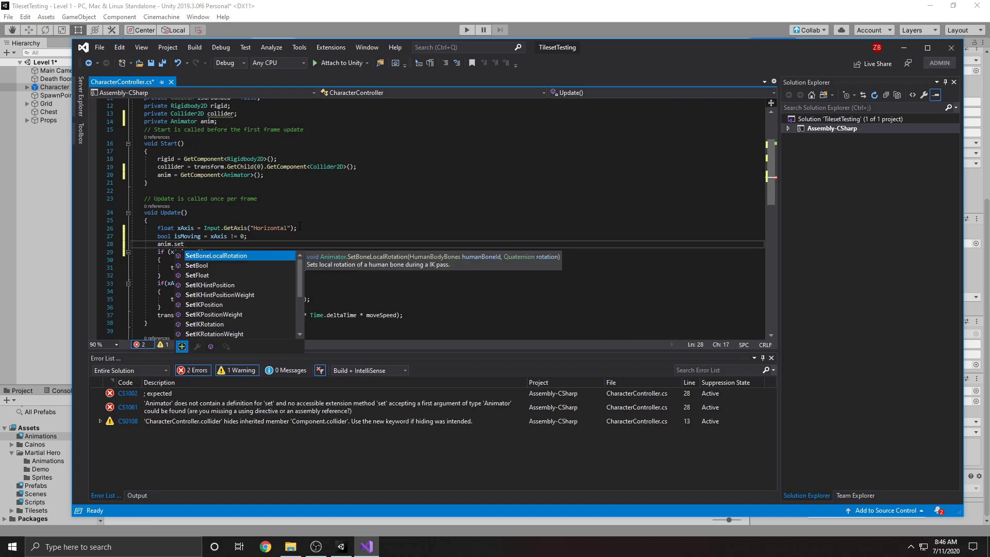
type("Bool(\"I")
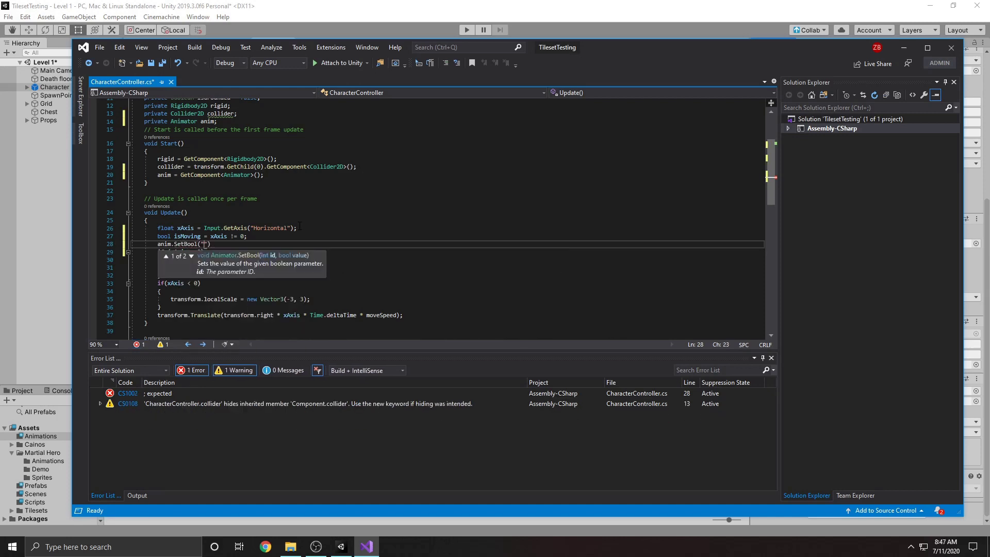
type("sMoving")
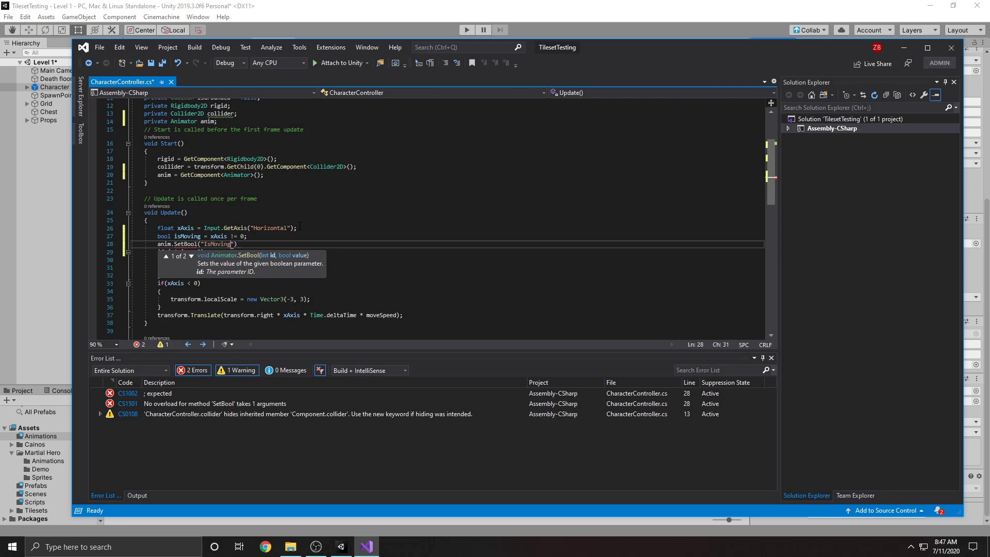
type("\", isMoving);")
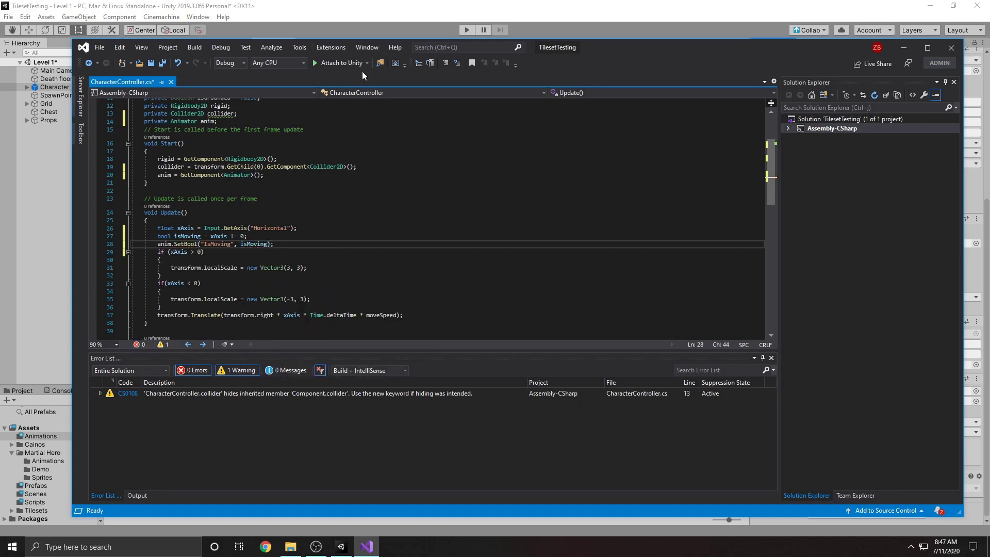
Correct the SetBool parameter name to "isMoving" to match the Animator parameter, and save the script
left_click_drag(632, 44, 613, 82)
left_click(188, 283)
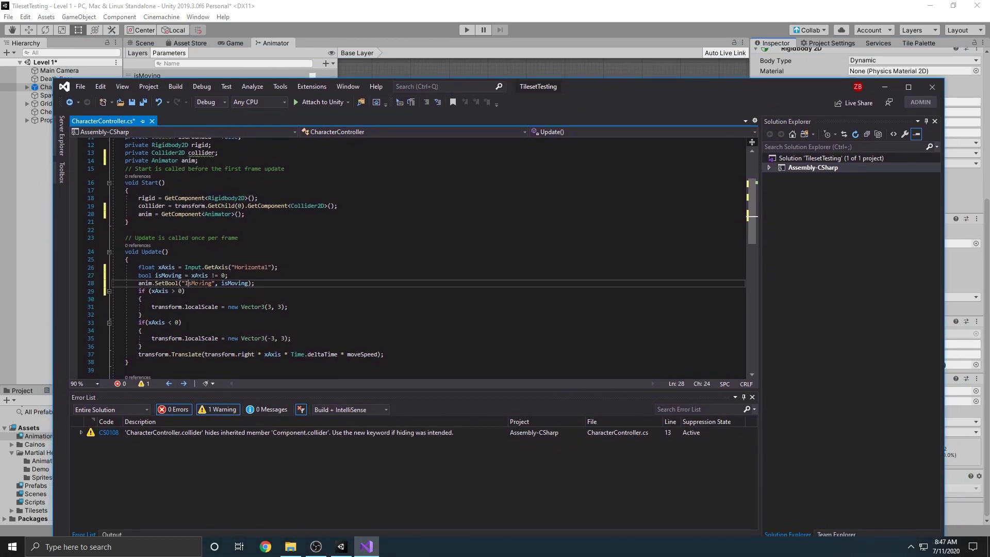
key("BackSpace")
type("i")
key("BackSpace")
type("i")
key("ctrl+s")
left_click_drag(592, 86, 582, 54)
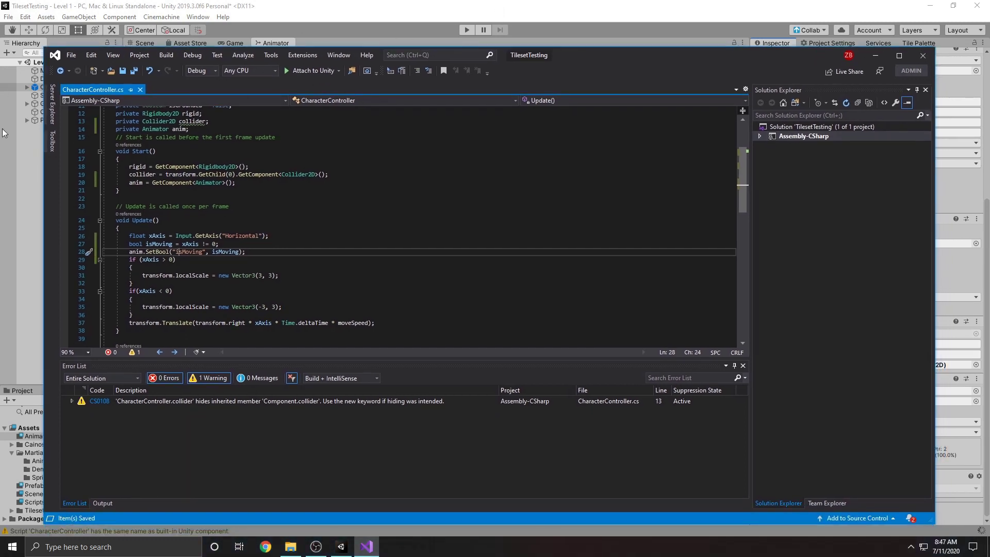
Switch to Unity and play-test the level, running the character left and right to check the idle and run animations, then stop playing
left_click(389, 28)
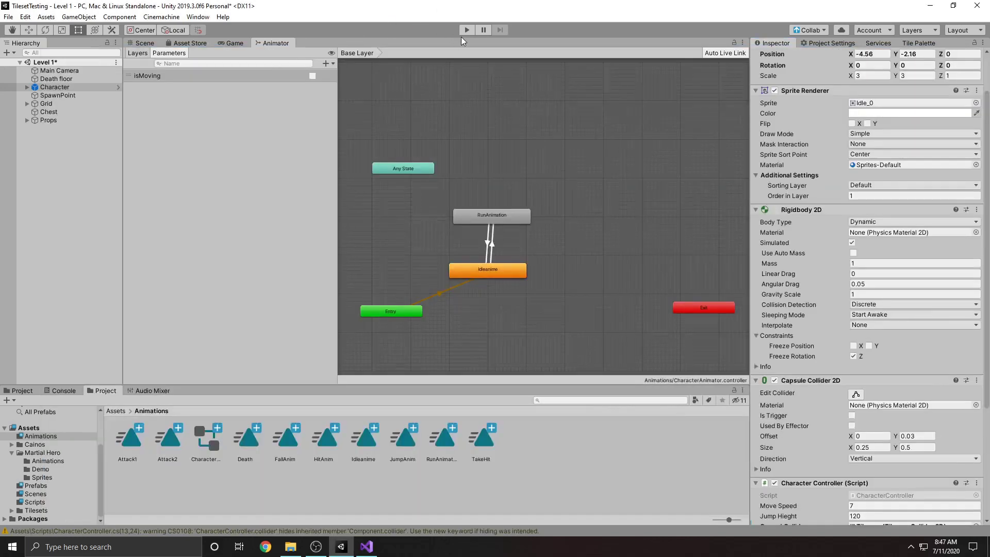
left_click(465, 31)
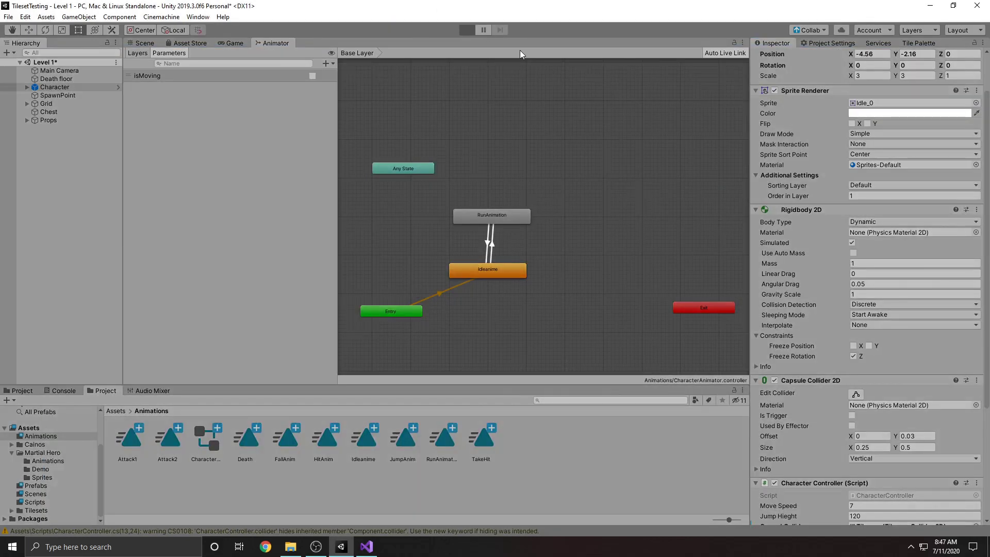
key("Left")
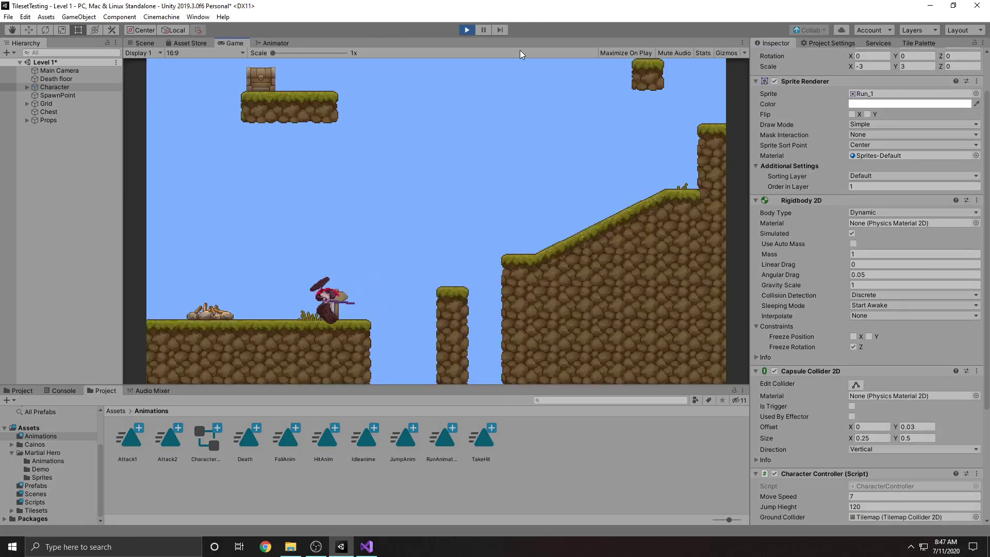
key("Right")
key("Left")
key("Right")
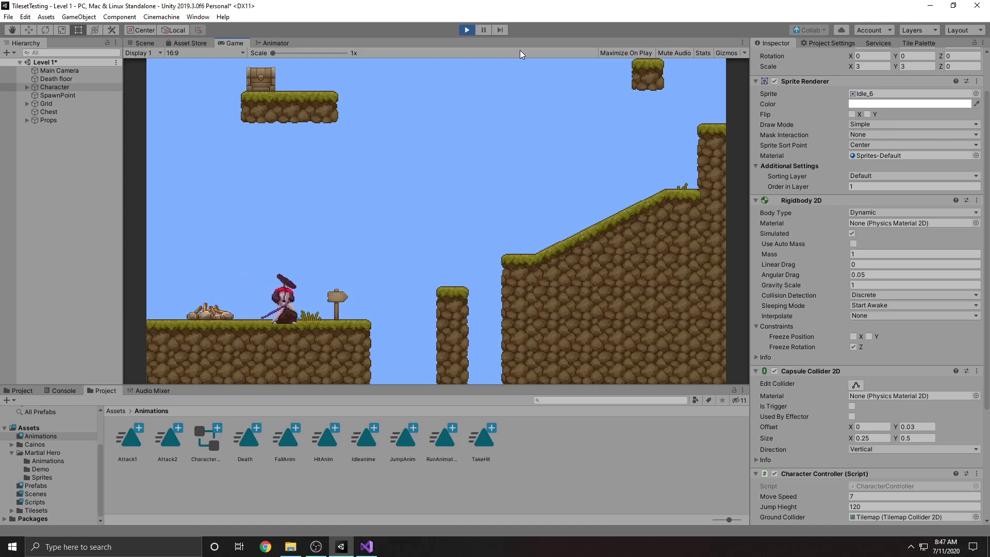
key("Left")
key("Right")
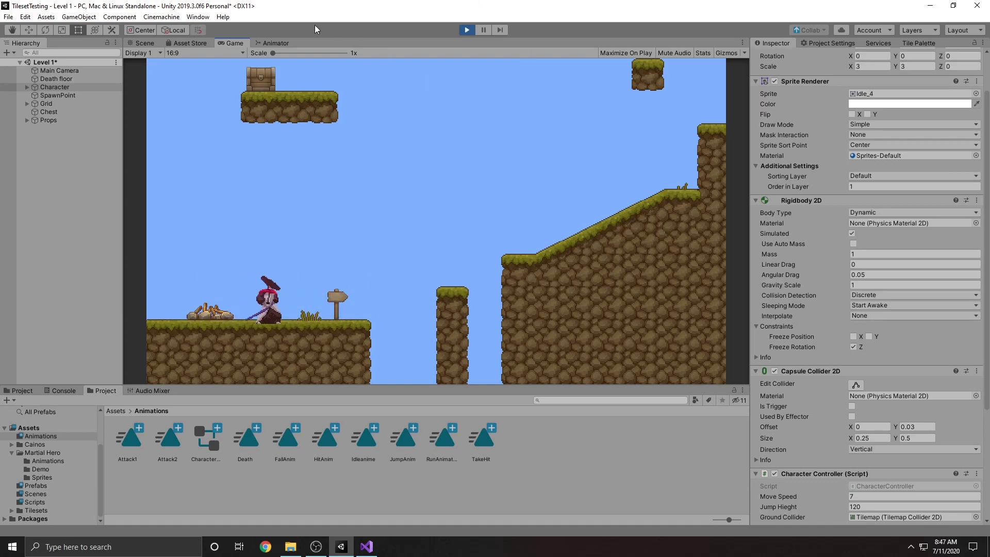
left_click(466, 30)
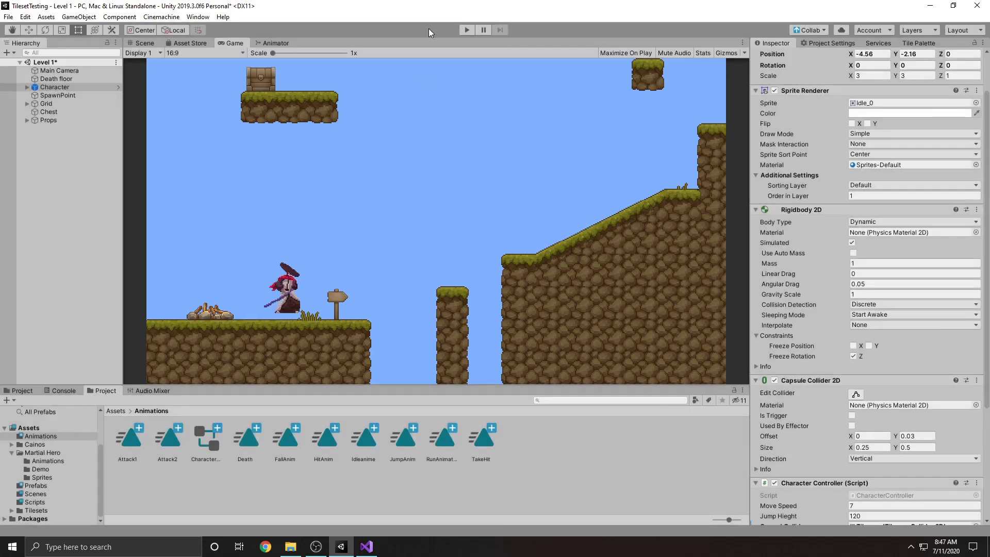
Disable Has Exit Time on the Idleanime -> RunAnimation transition in the Animator and shrink its blend duration to zero
left_click(281, 43)
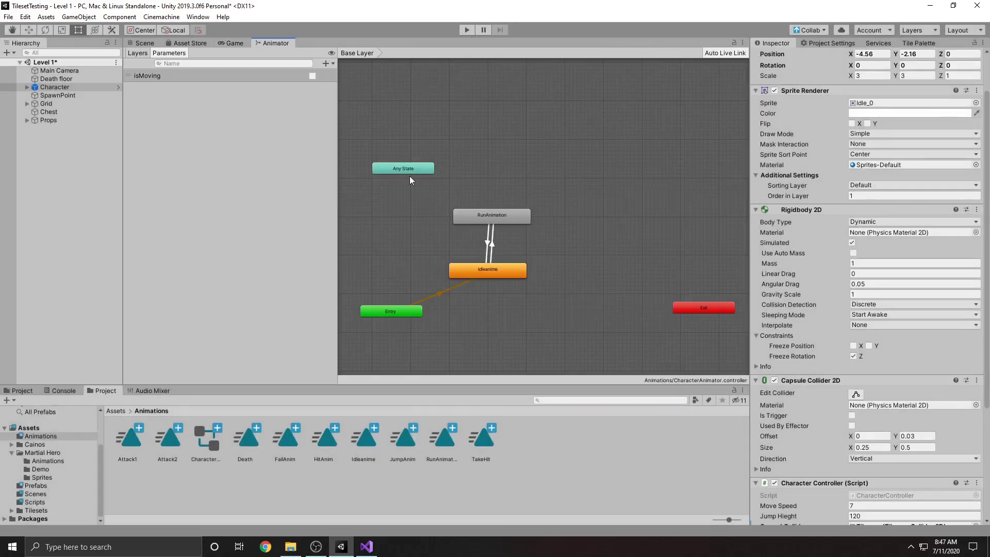
left_click(492, 246)
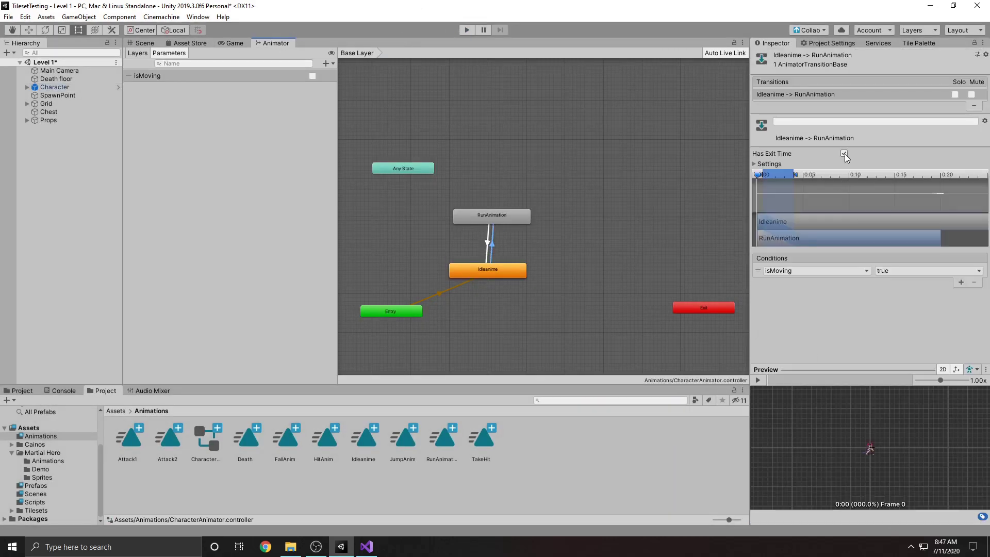
left_click(844, 153)
left_click_drag(795, 174, 756, 173)
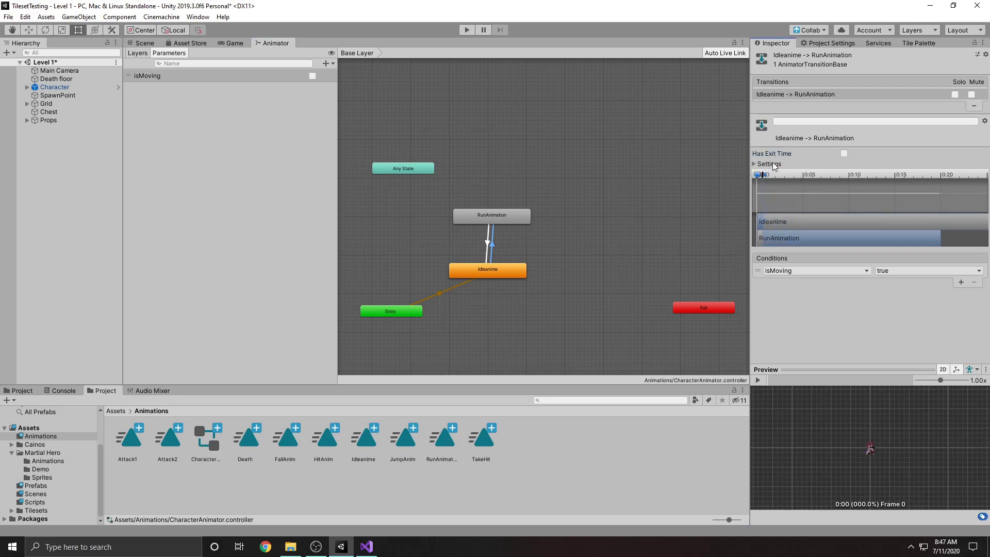
Disable Has Exit Time on the RunAnimation -> Idleanime transition and shrink its blend duration to zero
left_click(486, 241)
left_click(844, 153)
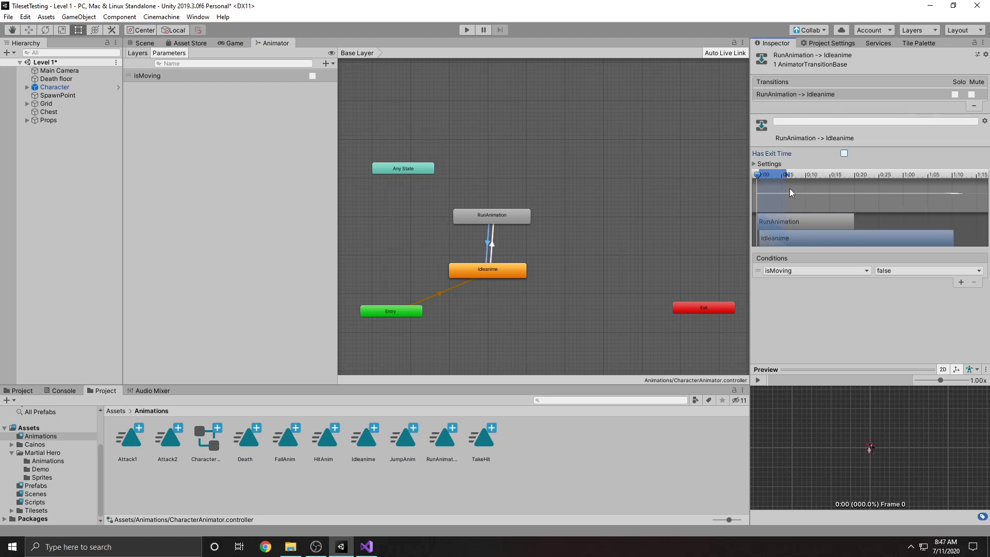
left_click_drag(787, 175, 755, 175)
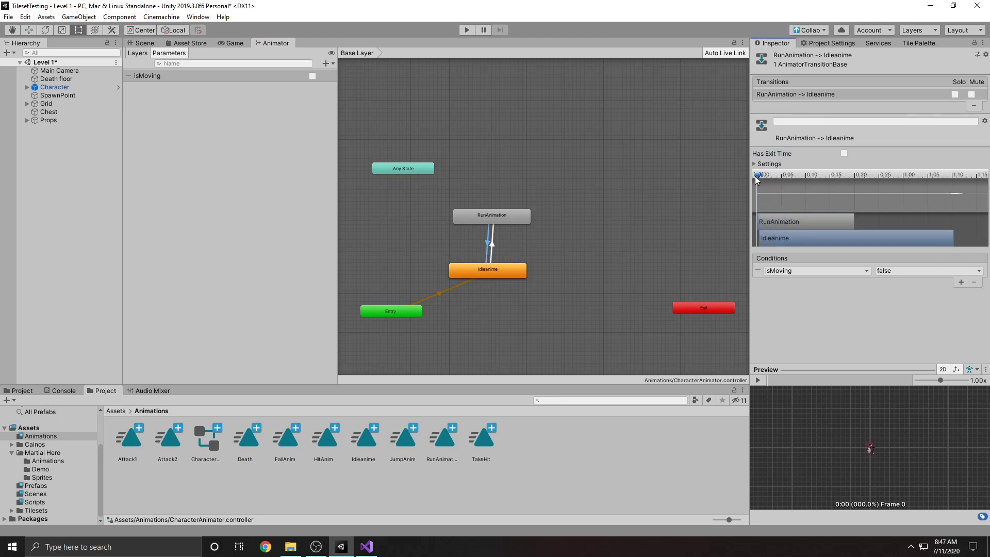
Play-test the level again, moving the character both ways to check the instant idle/run switching, and stop playing
left_click(466, 30)
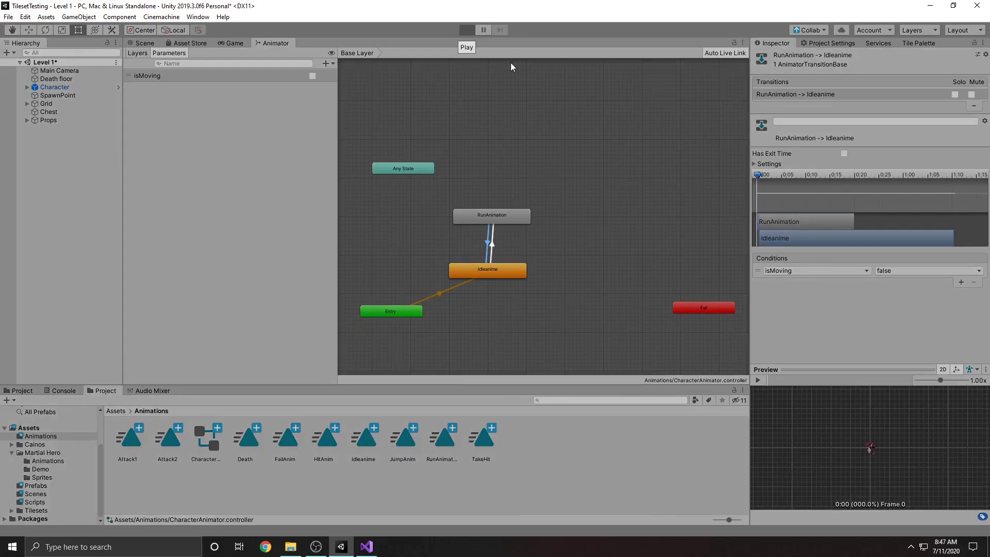
key("Left")
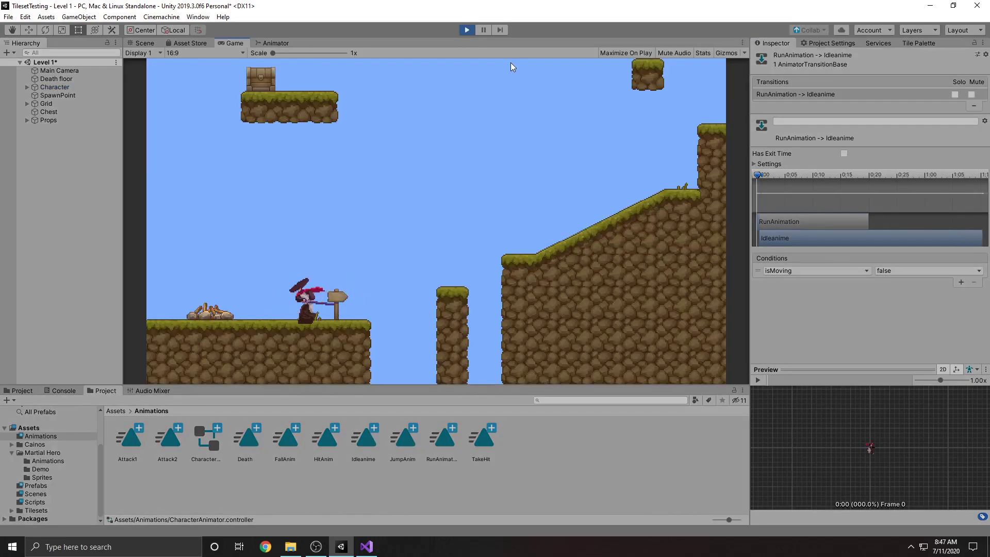
key("Right")
key("Right")
key("Left")
key("Right")
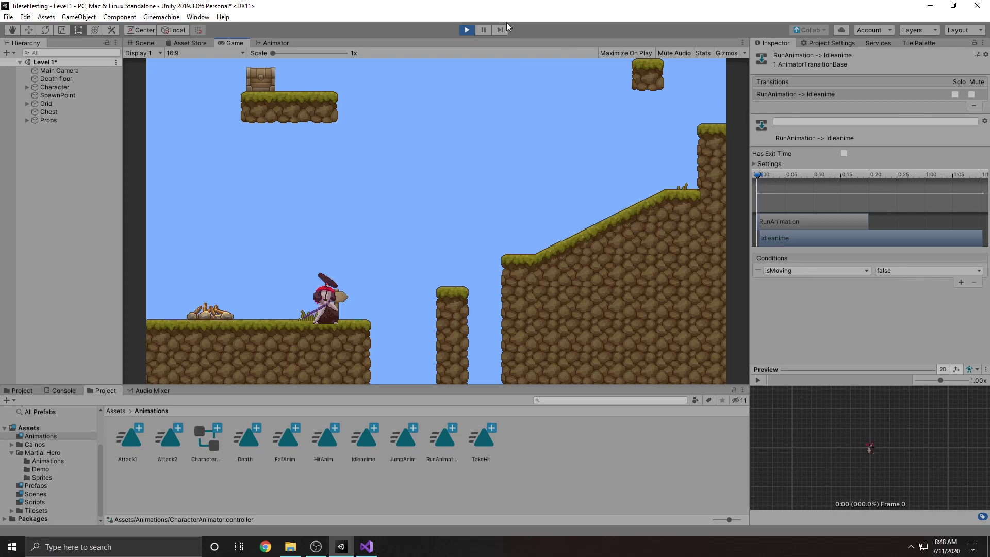
left_click(466, 30)
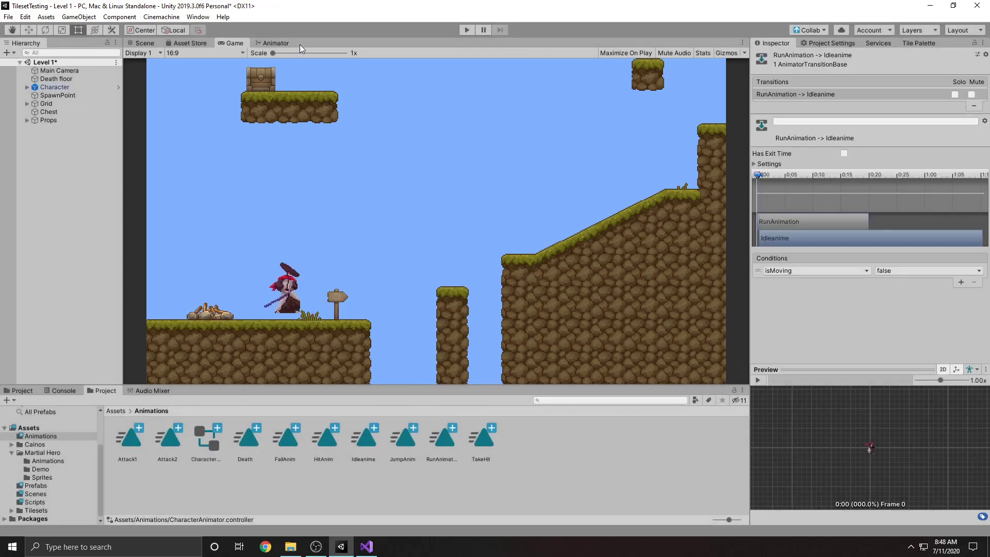
Add the JumpAnim clip as a new state below Idleanime in the CharacterAnimator graph
left_click(283, 42)
right_click(497, 323)
left_click(545, 315)
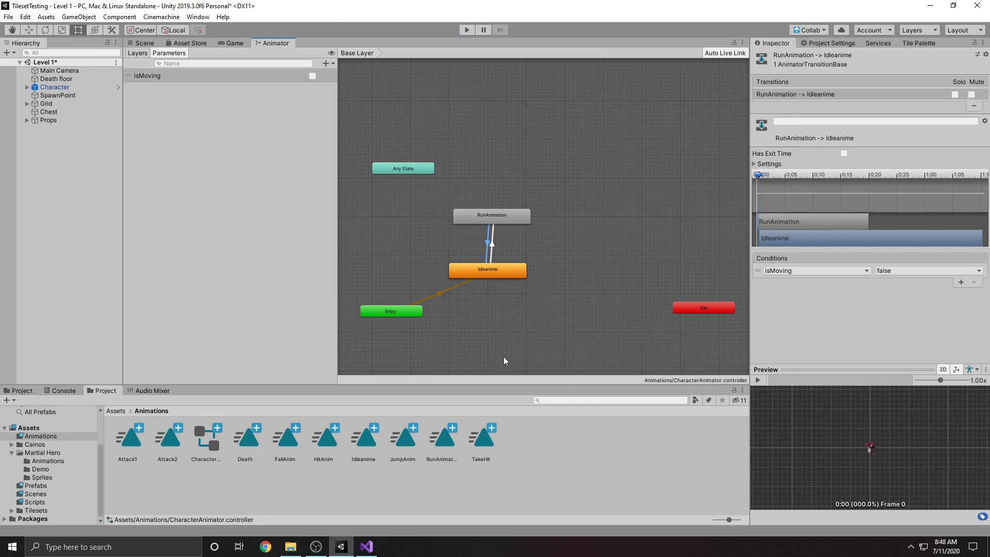
left_click_drag(407, 437, 497, 329)
Create transitions in both directions between the Idleanime and JumpAnim states
left_click(497, 276)
right_click(496, 277)
left_click(513, 283)
left_click(487, 326)
right_click(517, 329)
left_click(537, 339)
left_click(499, 275)
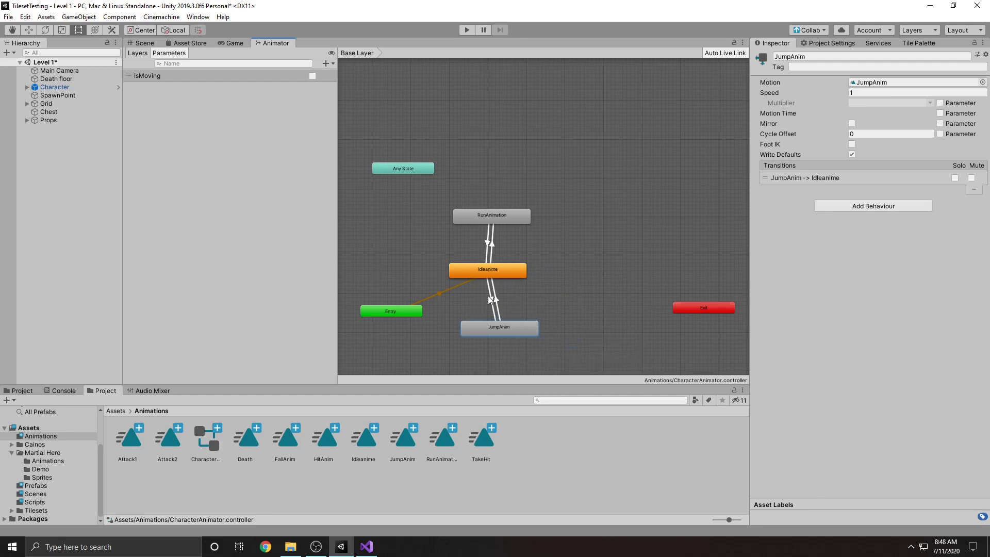
Disable Has Exit Time on the Idleanime -> JumpAnim transition, move its start to 0:00 and shrink its blend duration to zero
left_click(488, 295)
left_click(843, 153)
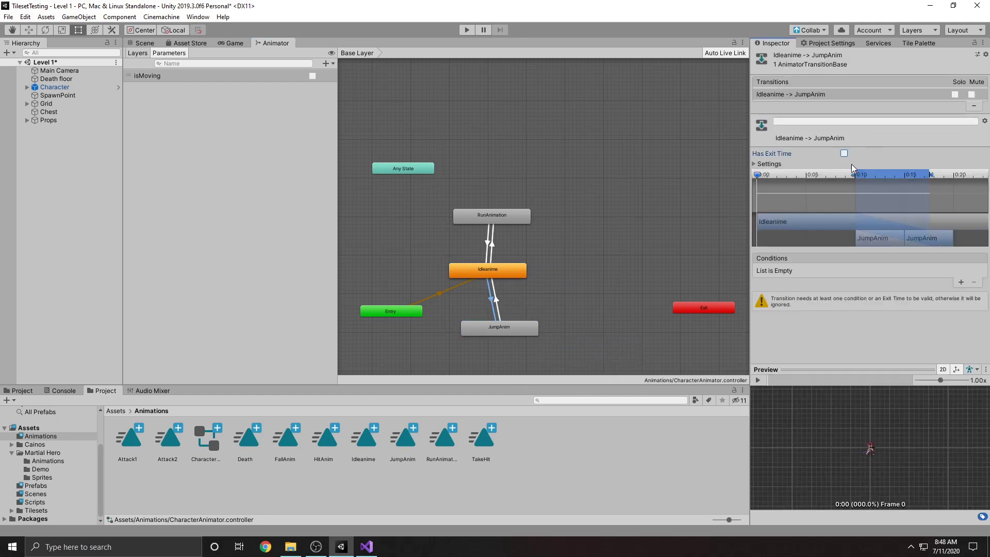
left_click_drag(854, 175, 748, 171)
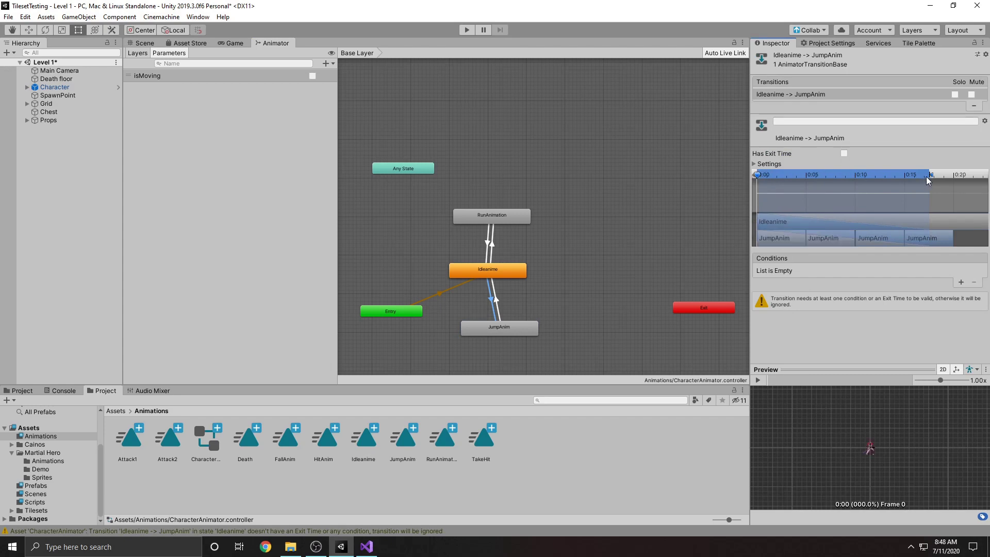
left_click_drag(929, 178, 756, 188)
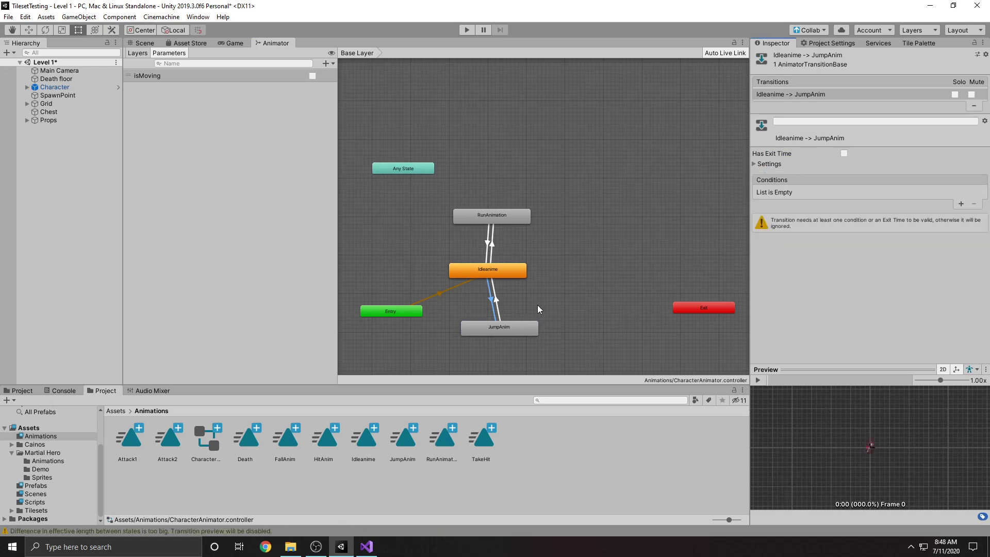
Disable Has Exit Time on the JumpAnim -> Idleanime transition and shrink its blend duration to zero
left_click(494, 298)
left_click(844, 153)
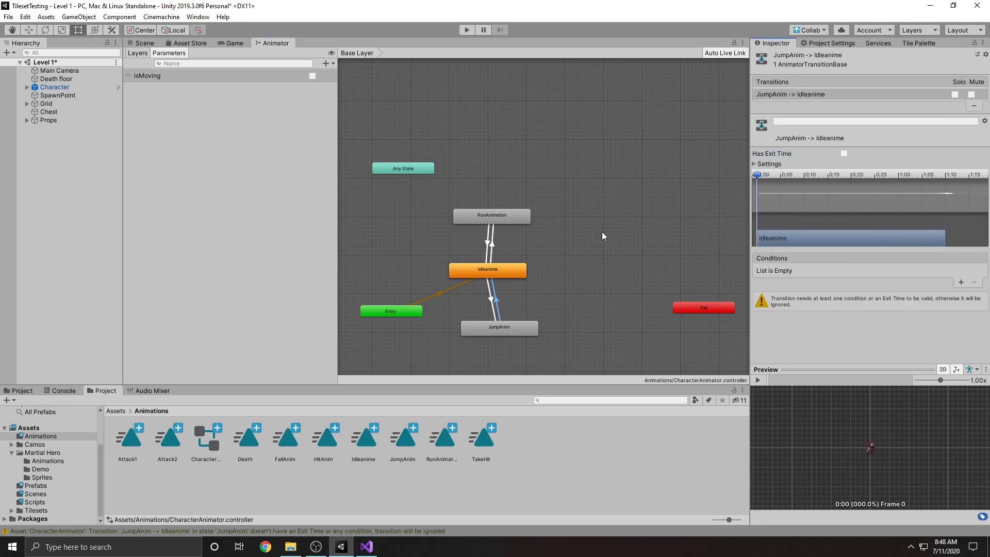
left_click(438, 242)
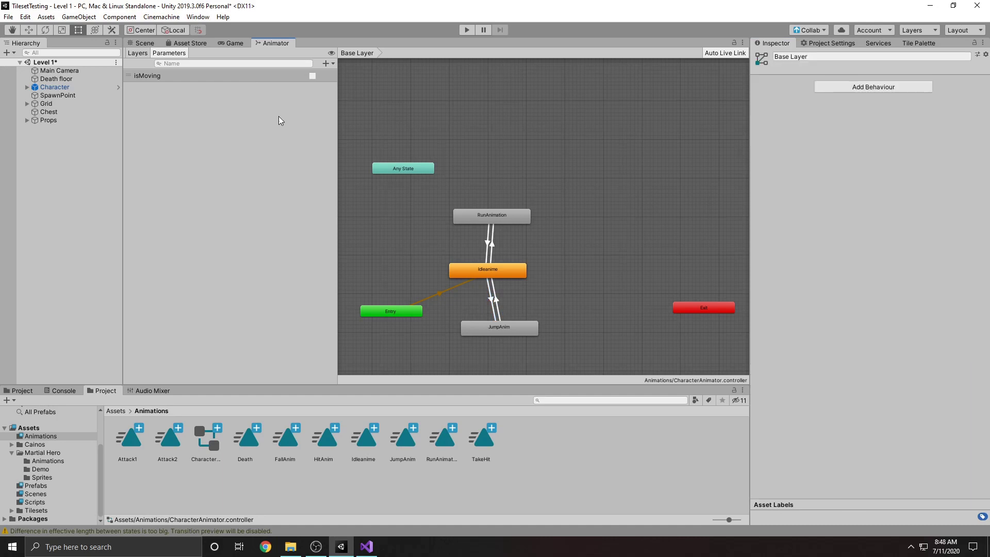
Add a Bool parameter named isJumping to the CharacterAnimator controller
left_click(326, 62)
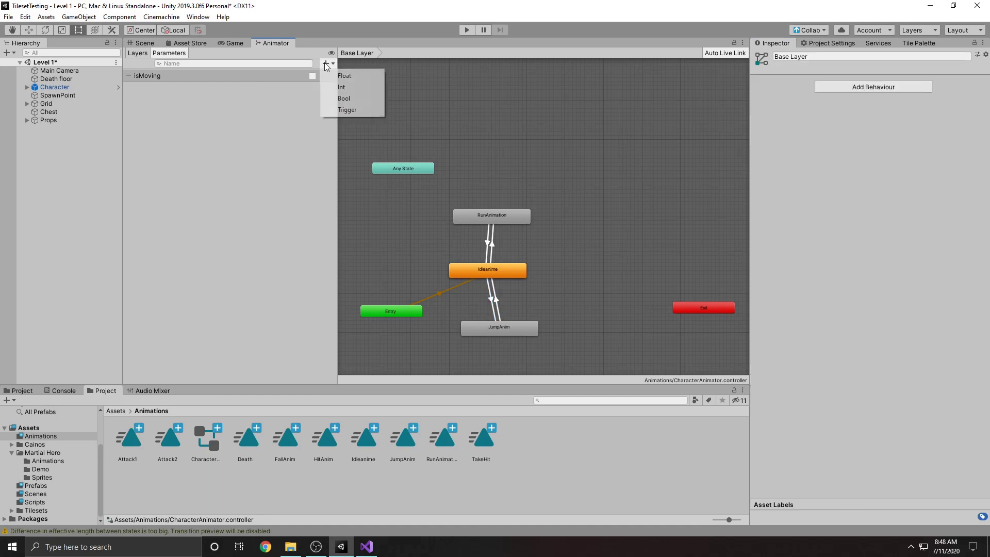
left_click(343, 97)
type("idJumpin")
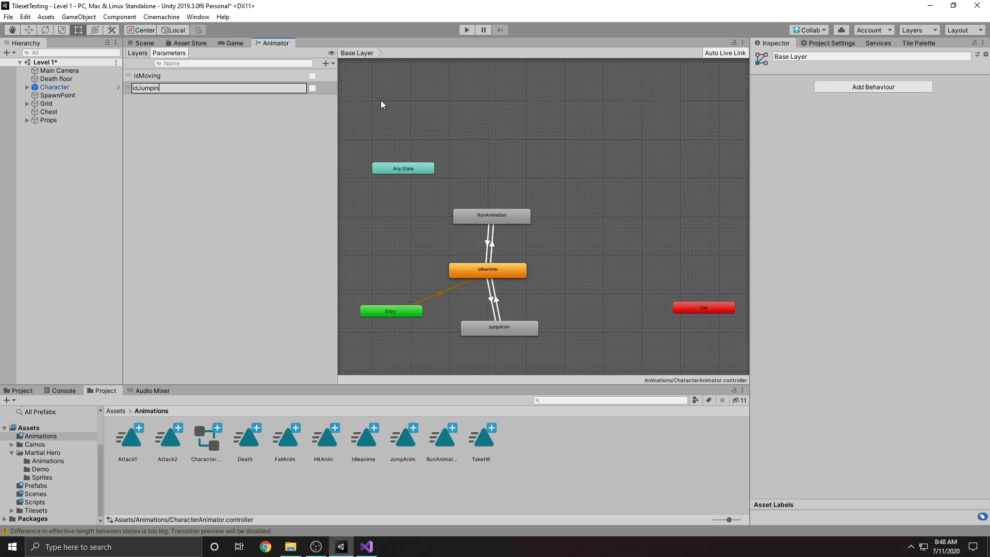
key("BackSpace")
type("s")
key("Return")
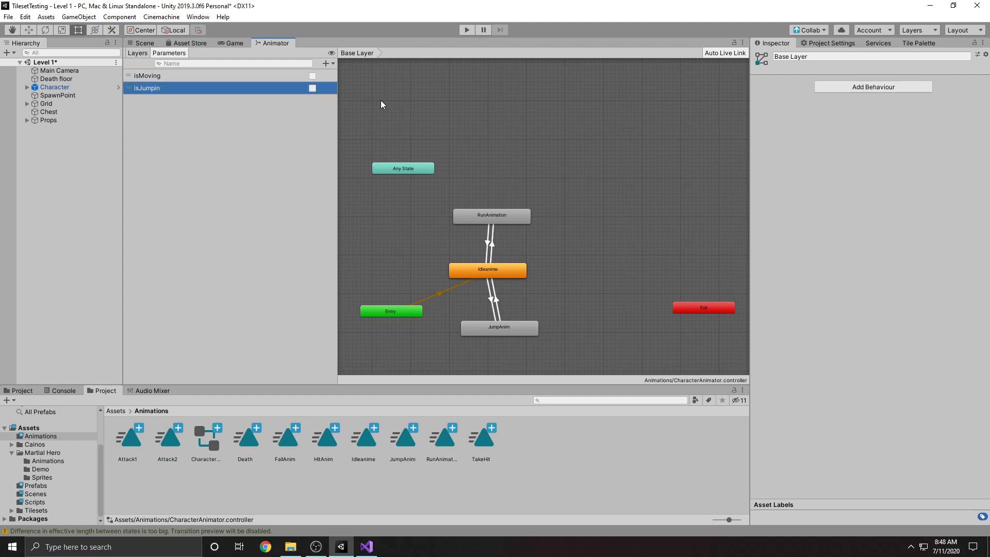
double_click(162, 90)
left_click(187, 92)
type("g")
key("Return")
Add the condition isJumping true to the Idleanime -> JumpAnim transition
left_click(492, 307)
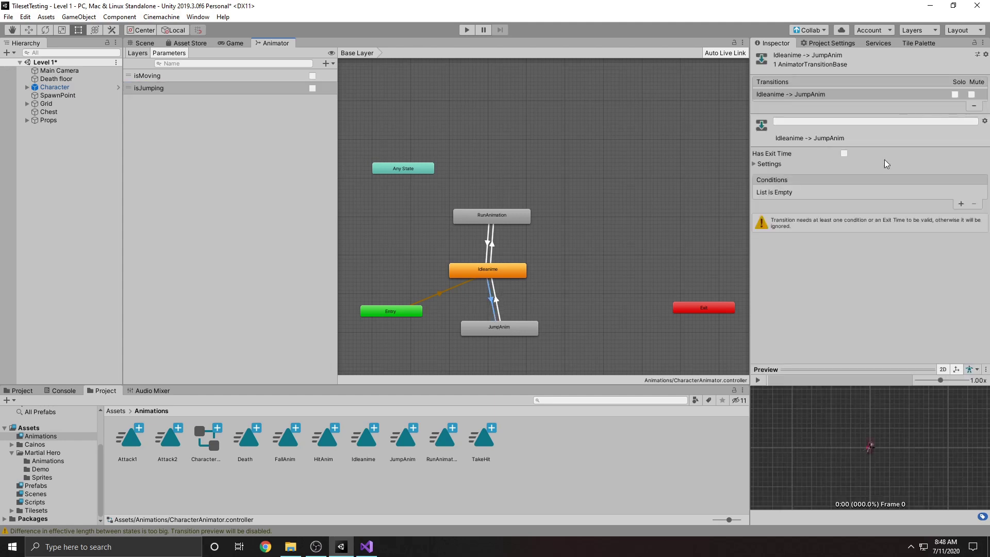
left_click(959, 205)
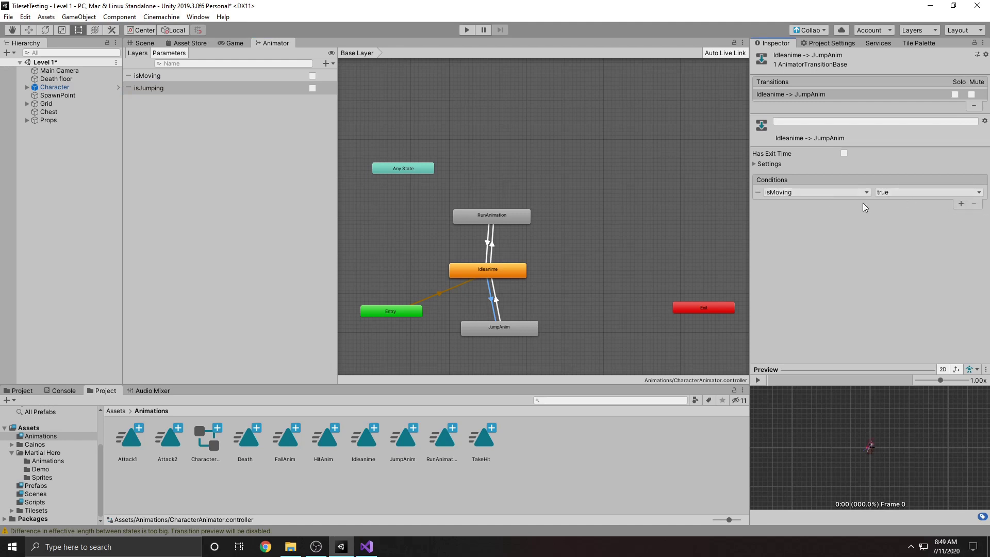
left_click(805, 197)
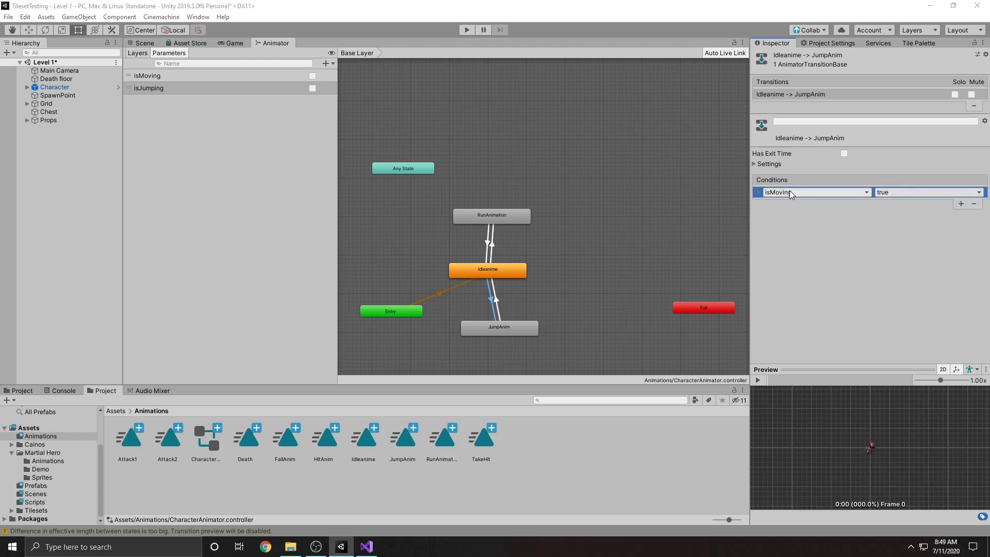
left_click(870, 192)
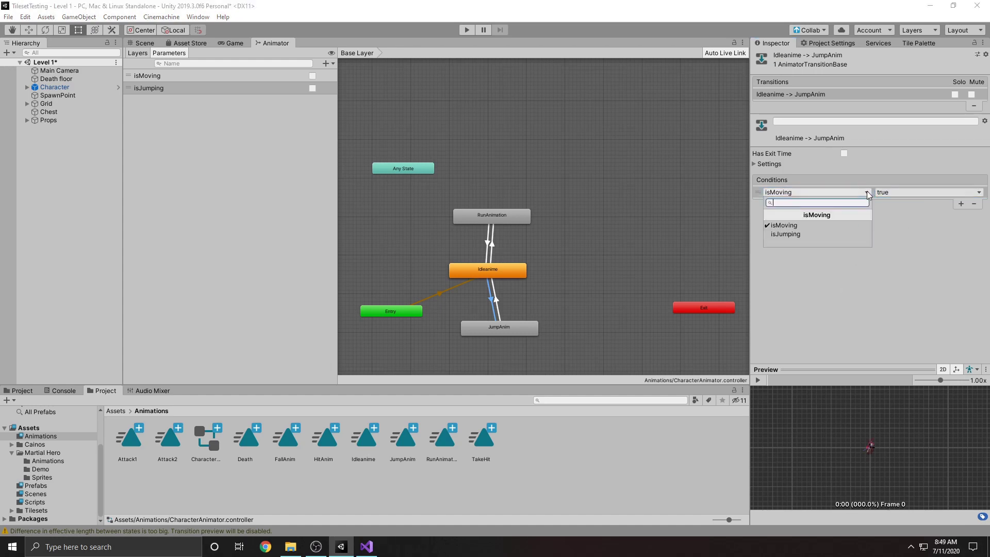
left_click(807, 235)
left_click(912, 192)
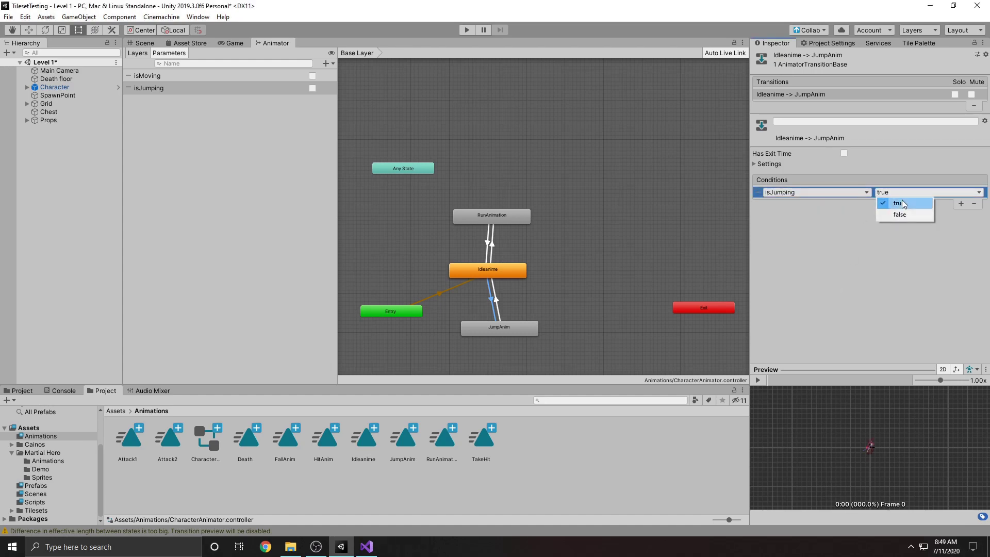
left_click(901, 206)
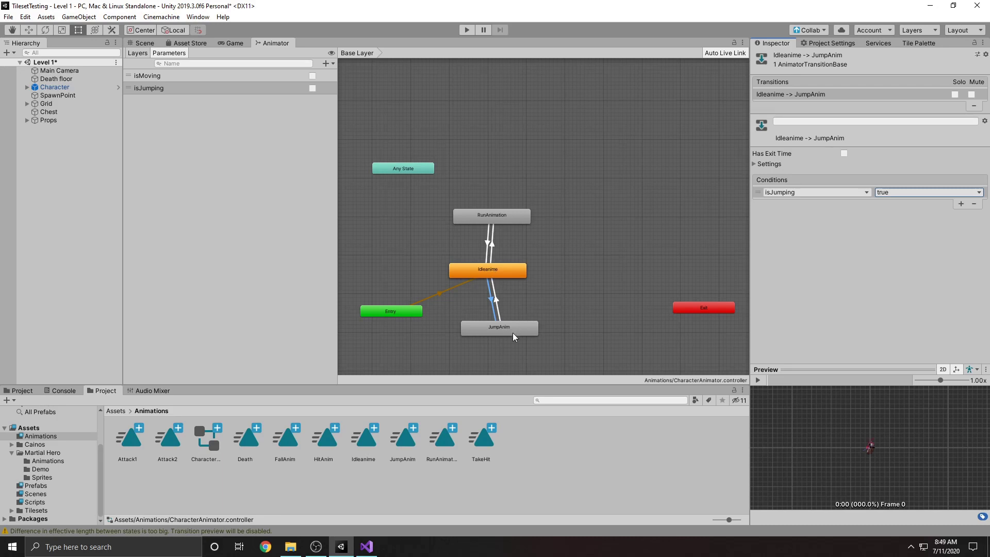
Add the condition isJumping false to the JumpAnim -> Idleanime transition
left_click(514, 335)
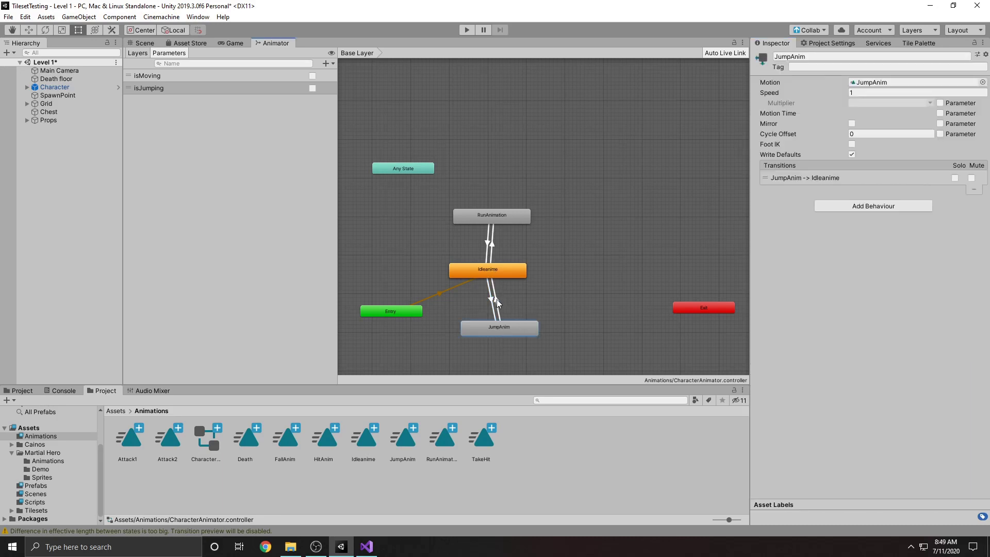
left_click(496, 302)
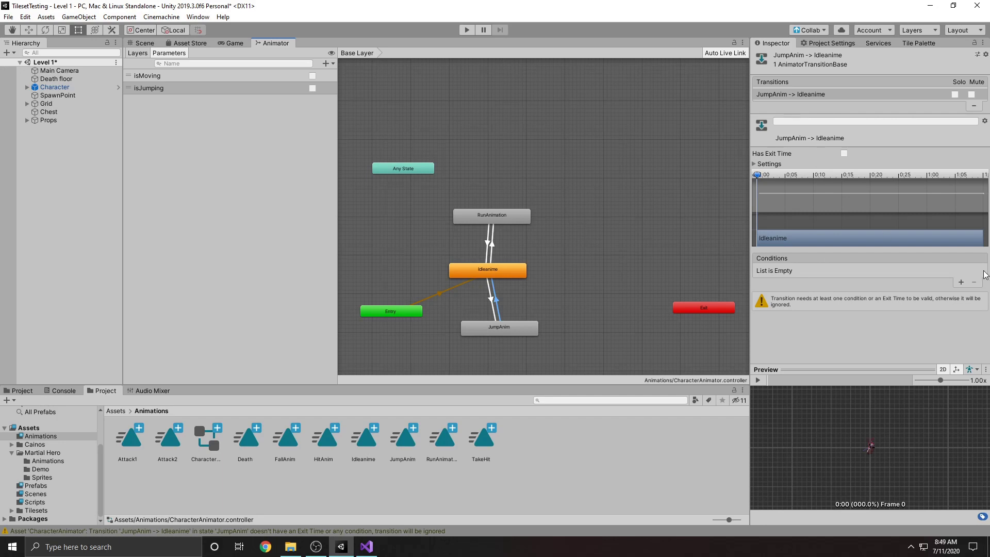
left_click(960, 282)
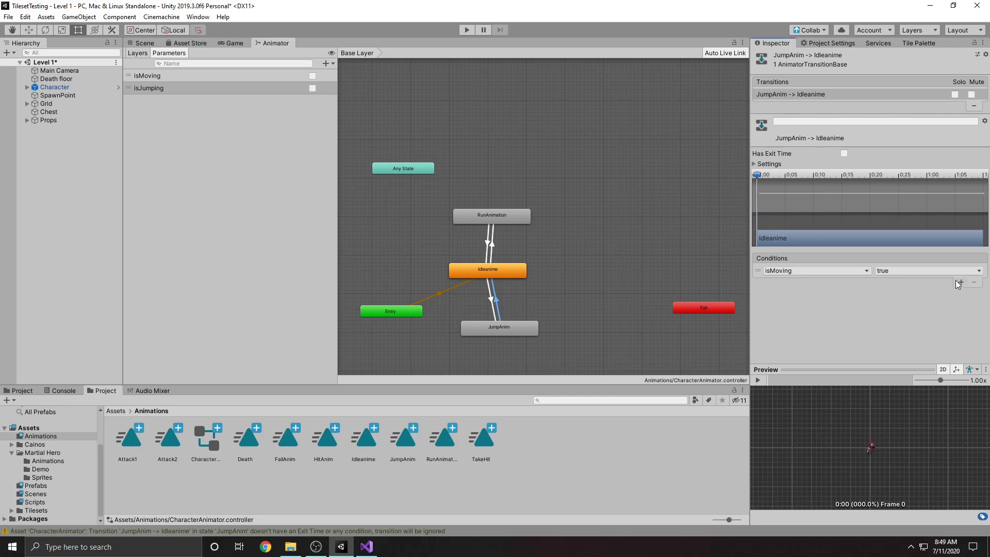
left_click(849, 271)
left_click(814, 309)
left_click(906, 271)
left_click(899, 292)
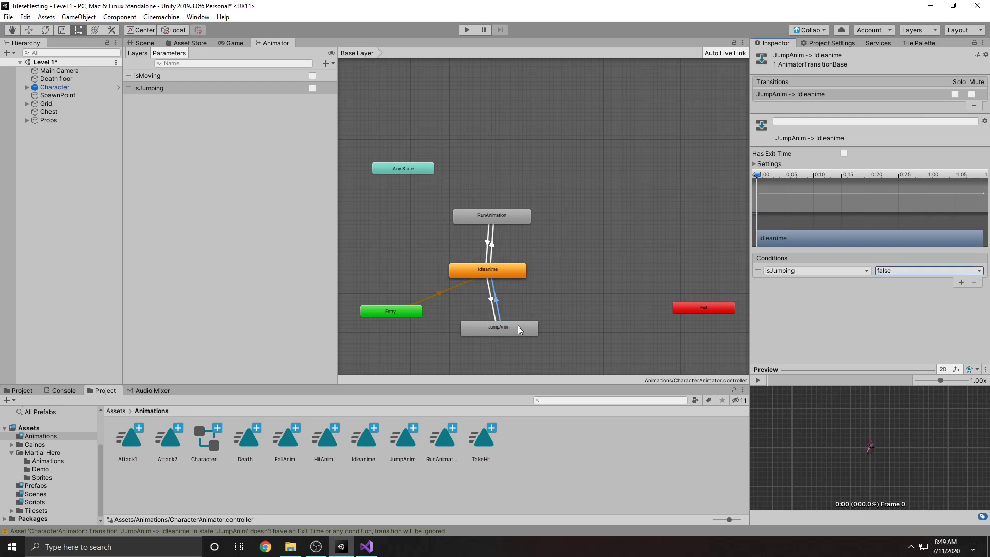
Rearrange the graph so RunAnimation sits above left of Idleanime and JumpAnim above right of it
left_click_drag(506, 327, 602, 226)
left_click_drag(506, 219, 481, 198)
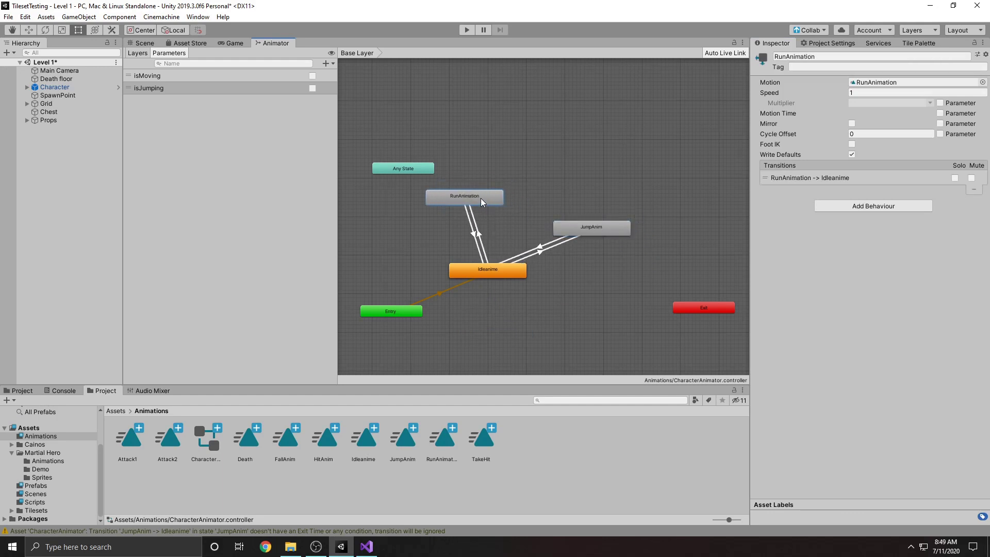
left_click_drag(572, 226, 566, 210)
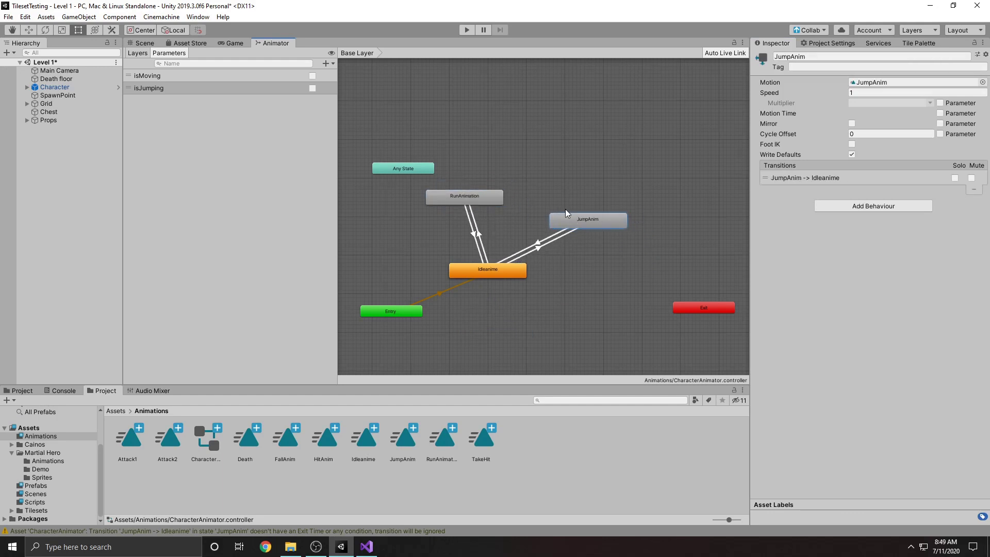
Create transitions in both directions between the RunAnimation and JumpAnim states
right_click(469, 192)
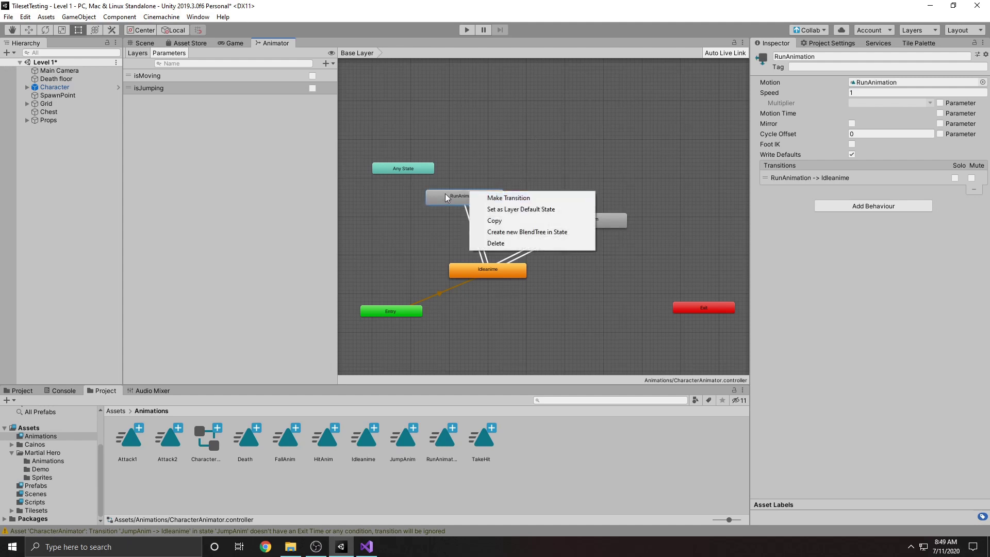
left_click(489, 198)
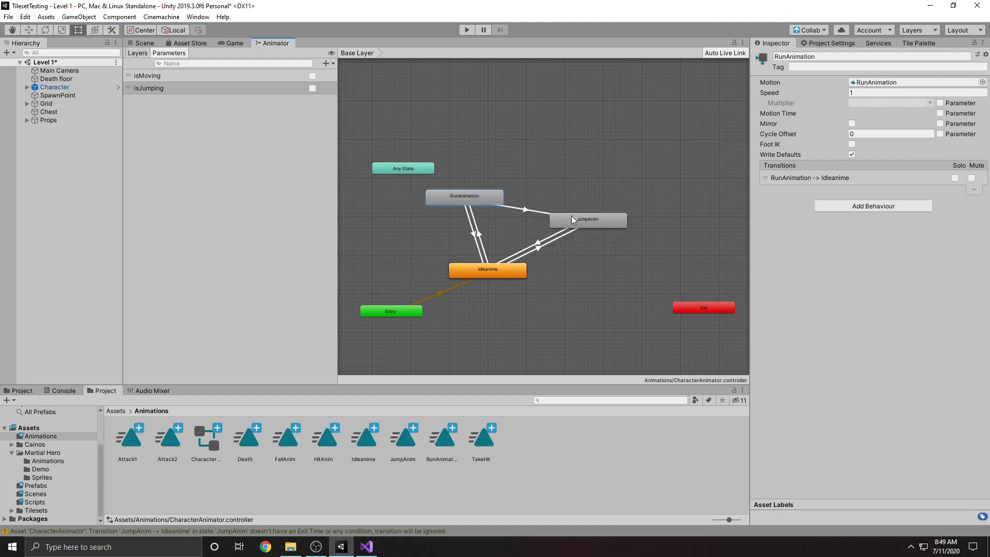
left_click(569, 220)
right_click(494, 195)
left_click(508, 199)
left_click(614, 221)
right_click(509, 151)
right_click(563, 220)
right_click(563, 220)
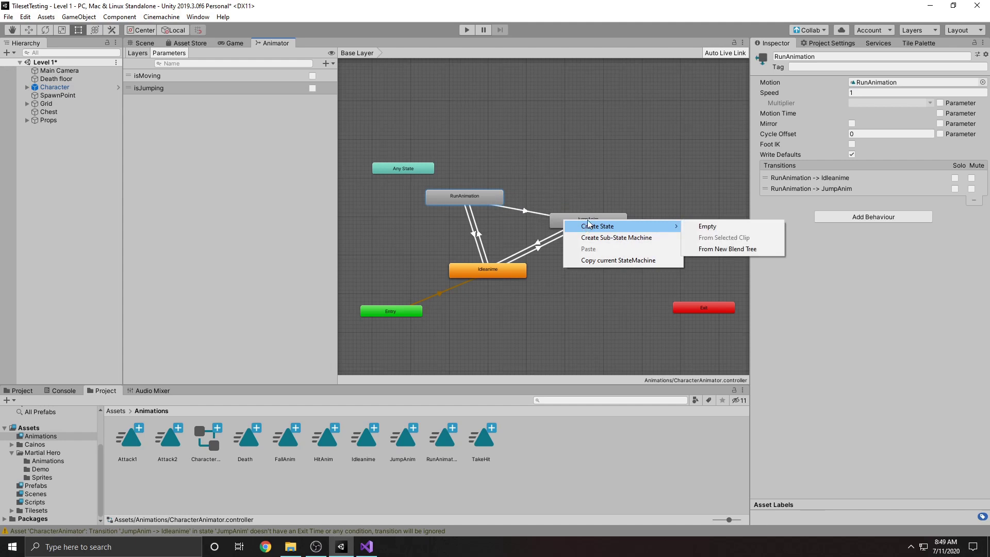
left_click(591, 208)
right_click(589, 215)
left_click(600, 222)
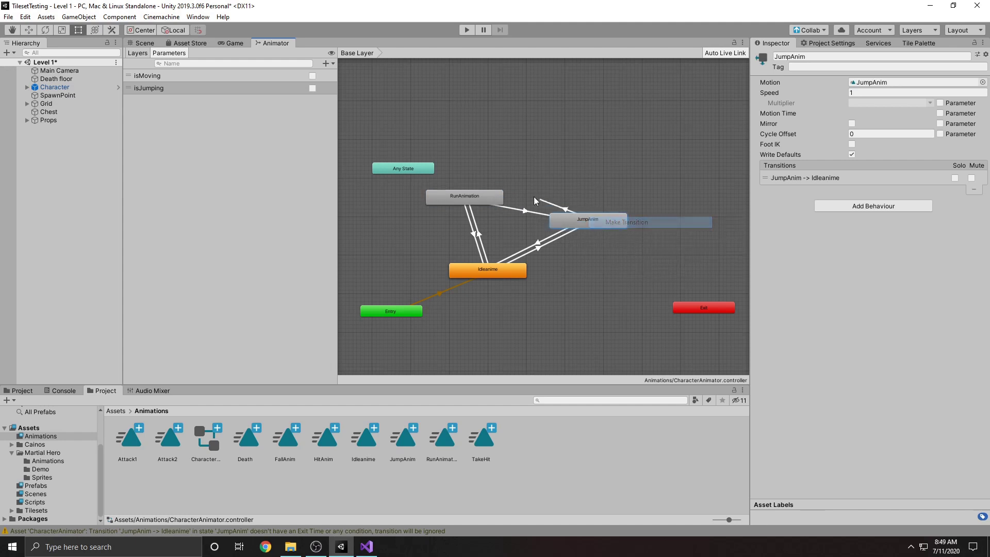
left_click(486, 193)
Make the RunAnimation -> JumpAnim transition start at 0:00 without Has Exit Time and give it the condition isJumping true
left_click(525, 211)
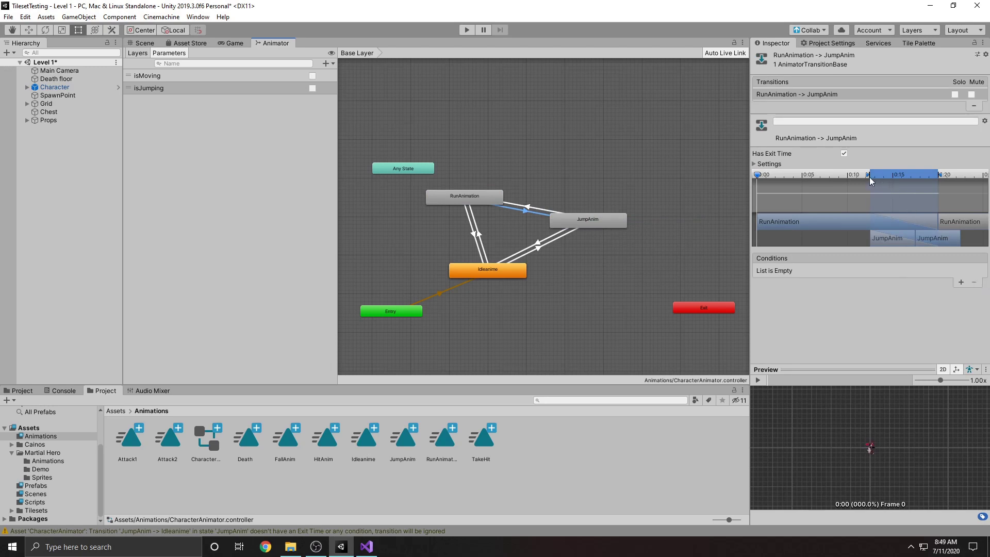
left_click_drag(870, 179, 736, 158)
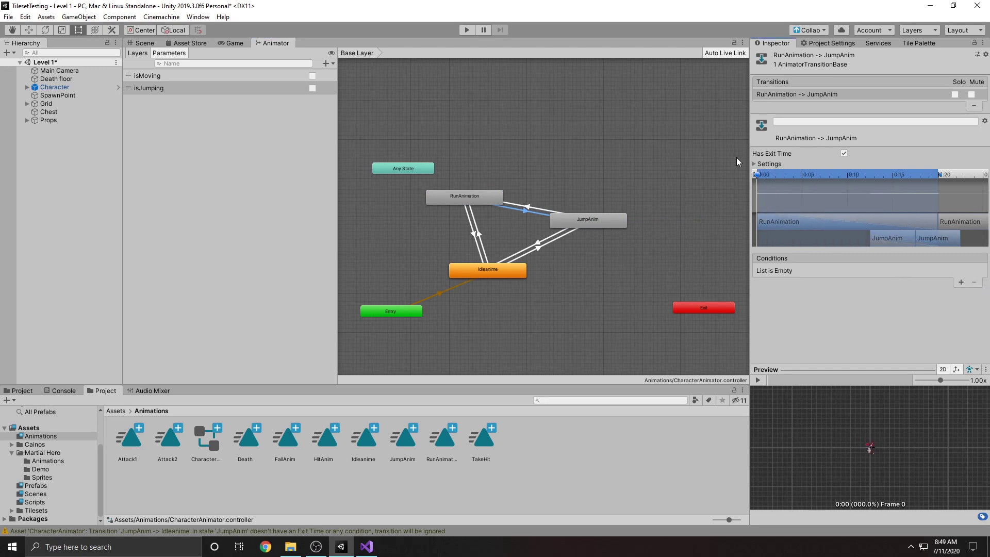
left_click(844, 153)
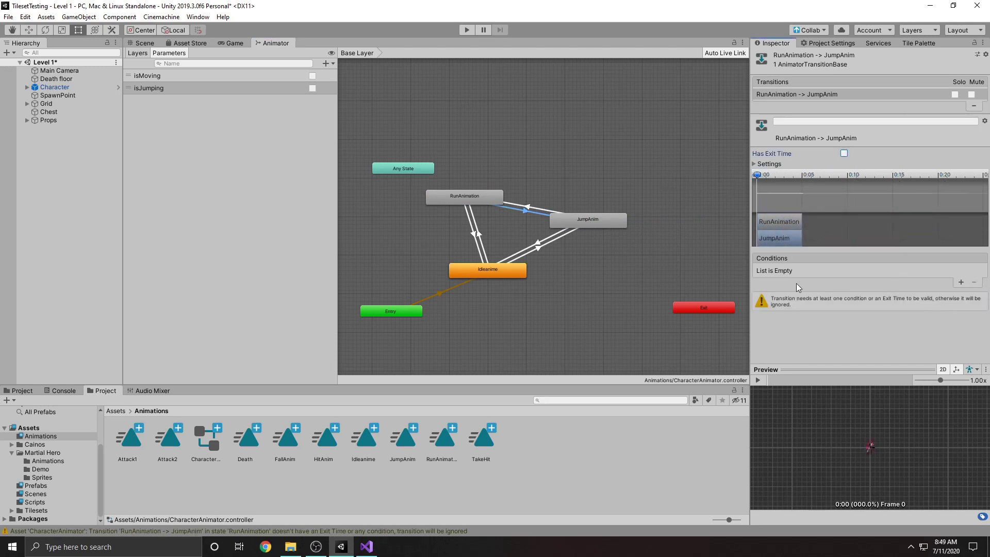
left_click(961, 282)
left_click(808, 268)
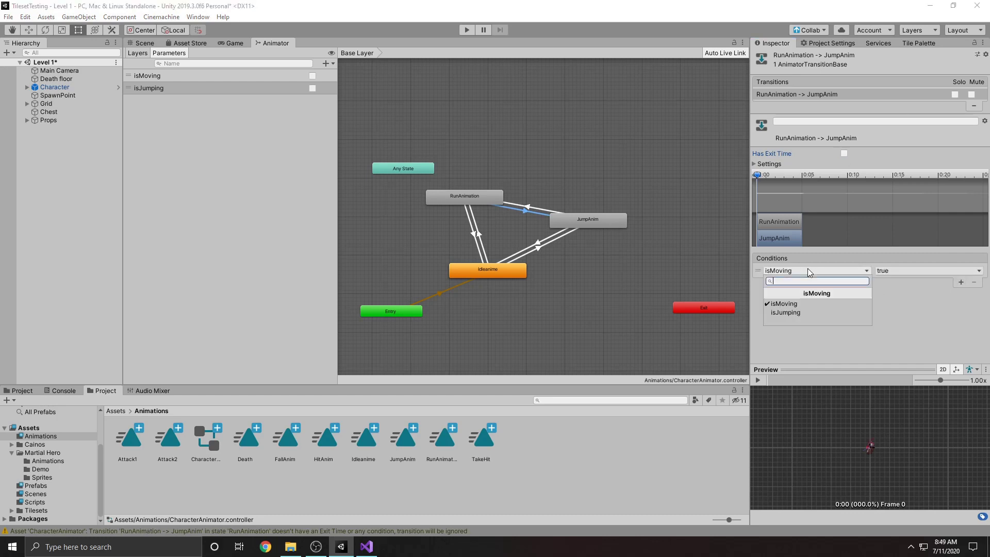
left_click(796, 314)
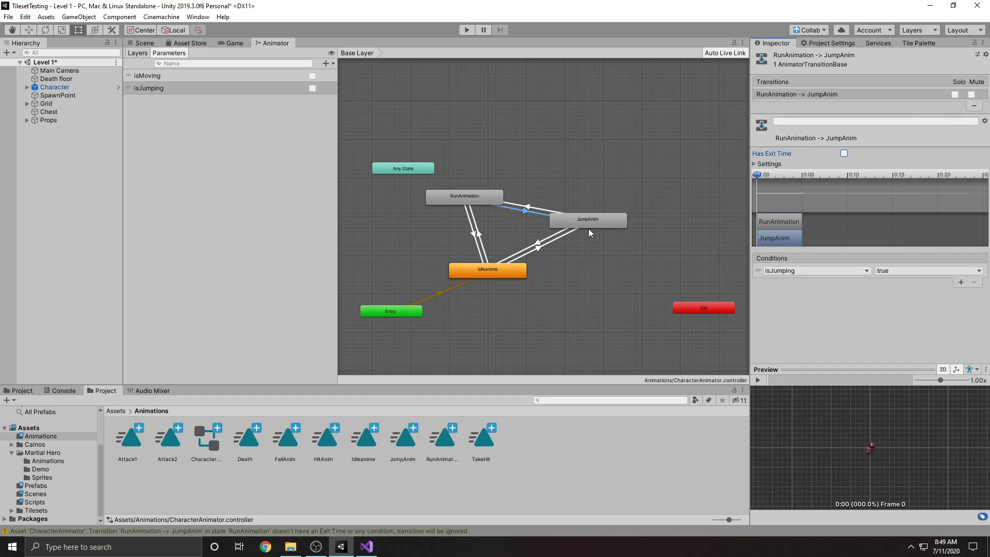
Make JumpAnim -> RunAnimation instant, with zero blend and no Has Exit Time, and add the conditions isJumping false and isMoving true
left_click(528, 207)
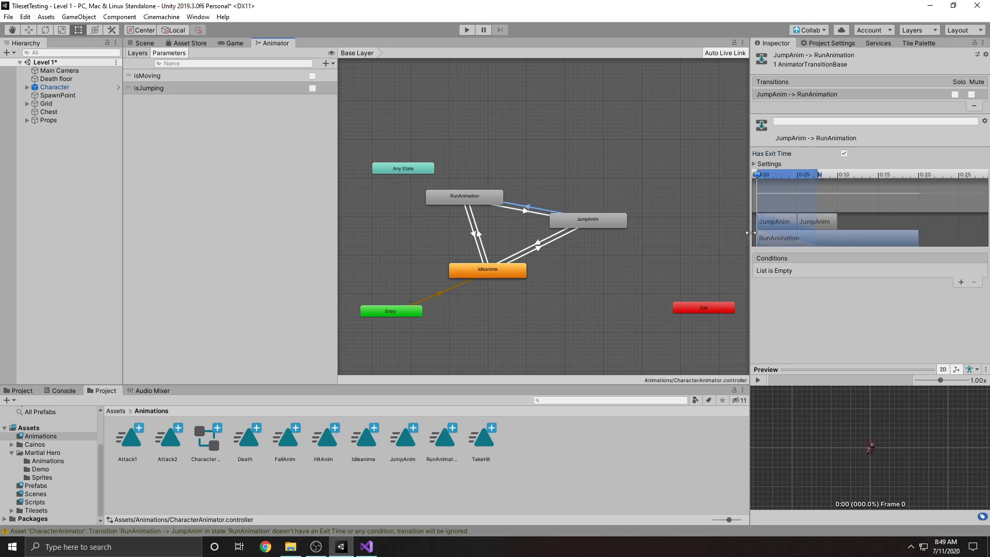
left_click_drag(819, 179, 747, 175)
left_click(844, 153)
left_click(961, 282)
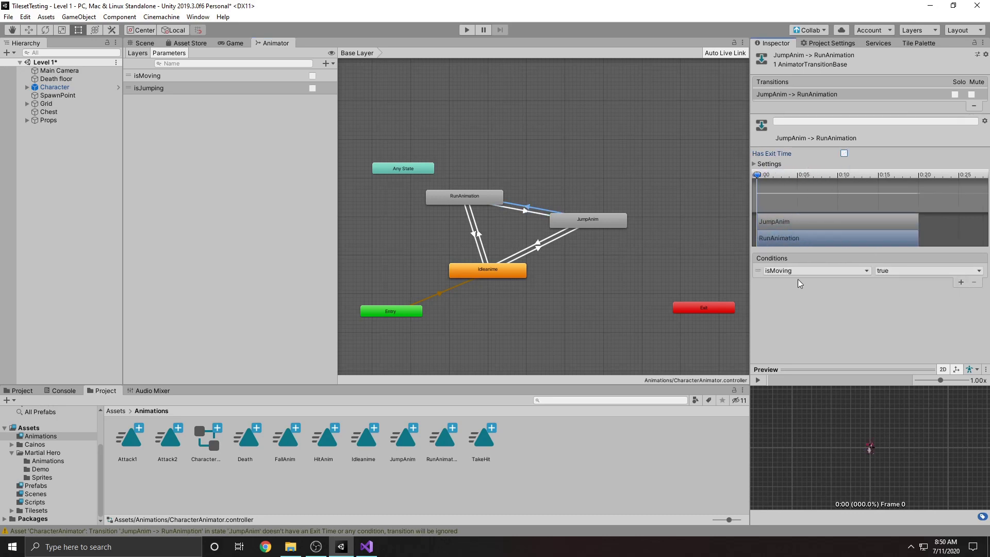
left_click(788, 271)
left_click(792, 313)
left_click(900, 292)
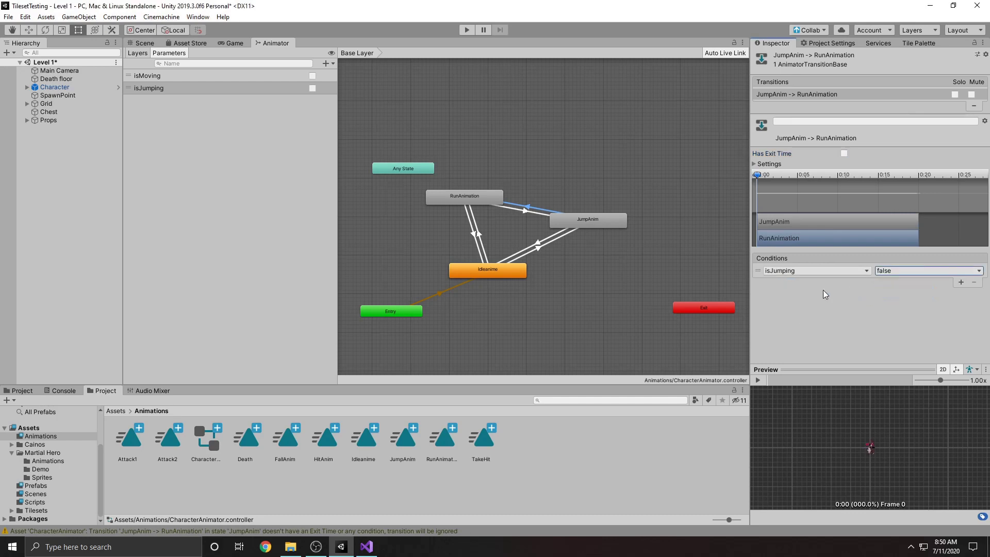
left_click(960, 282)
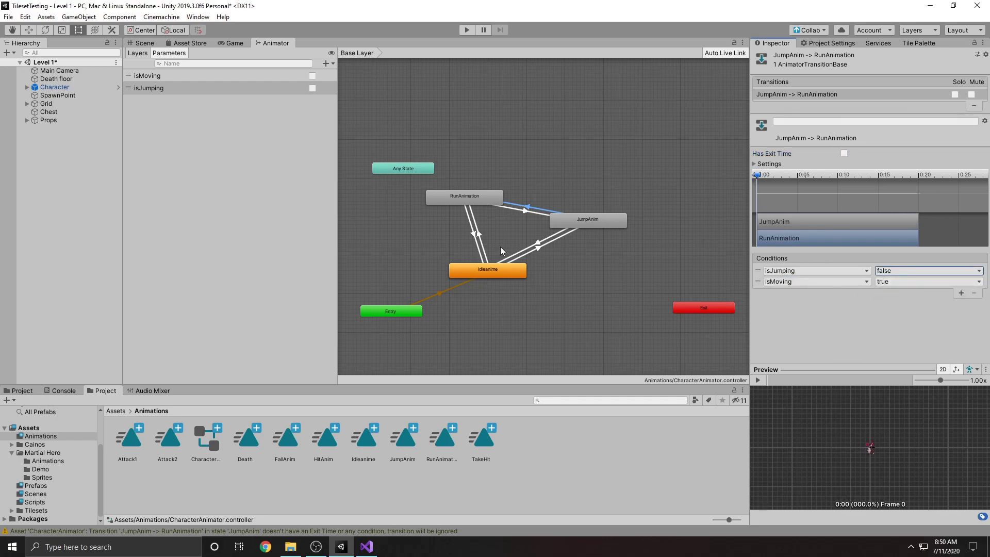
Add a second condition, isMoving true, to the RunAnimation -> JumpAnim transition
left_click(531, 211)
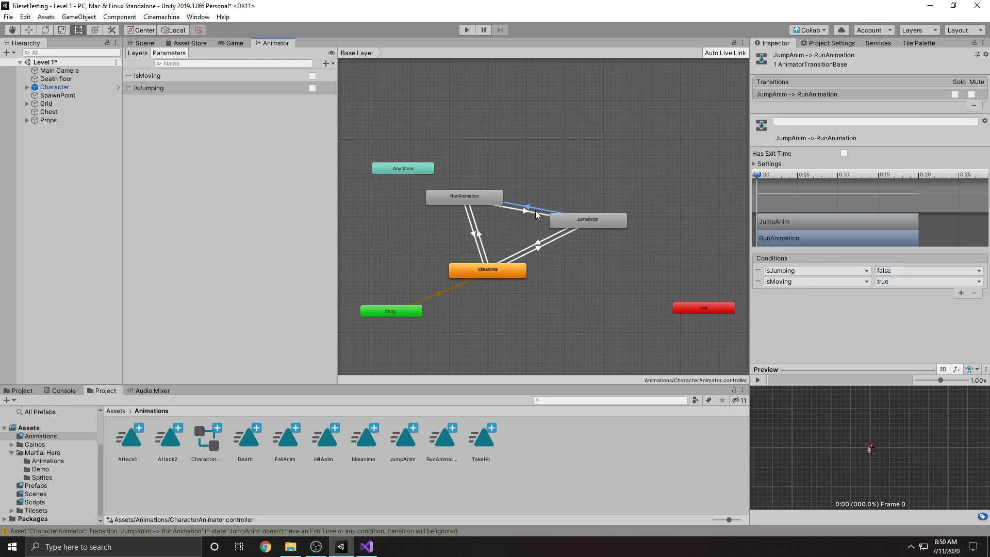
left_click(961, 282)
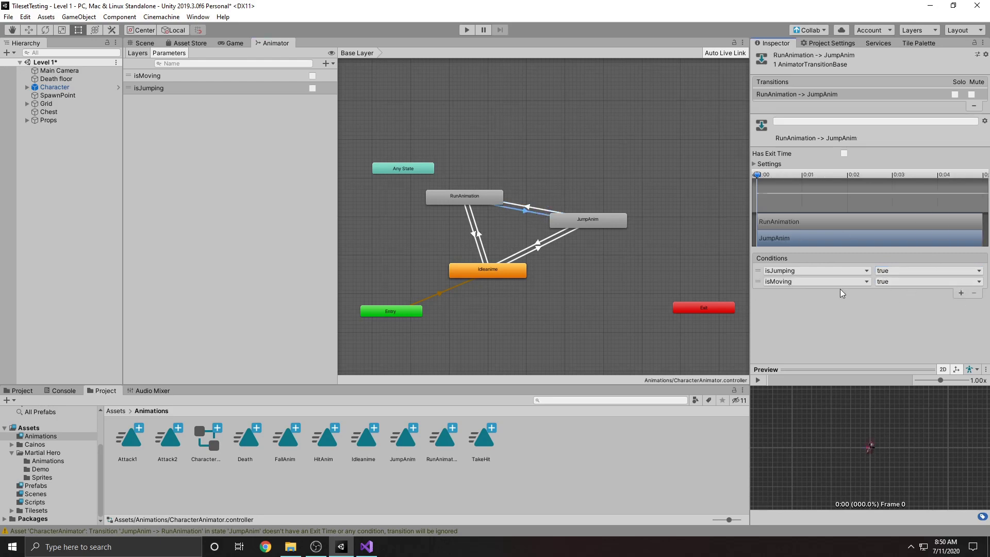
Review the conditions on both transitions leaving JumpAnim and switch to the CharacterController script in Visual Studio
left_click(541, 208)
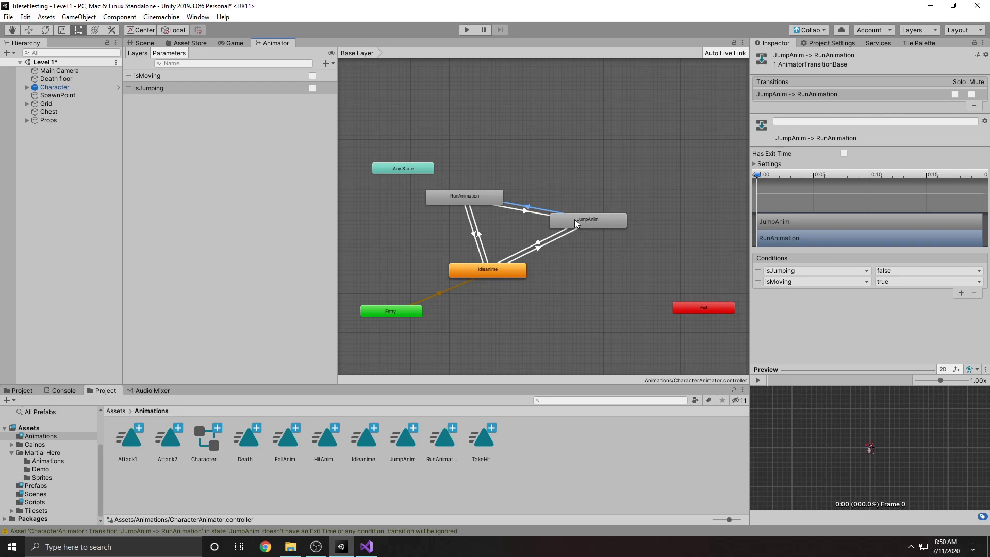
left_click(540, 243)
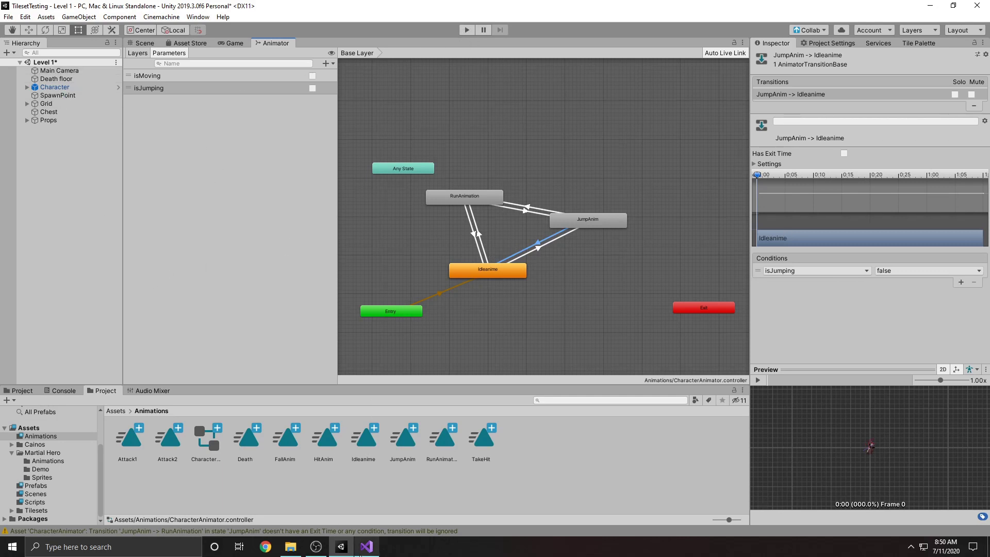
left_click(367, 547)
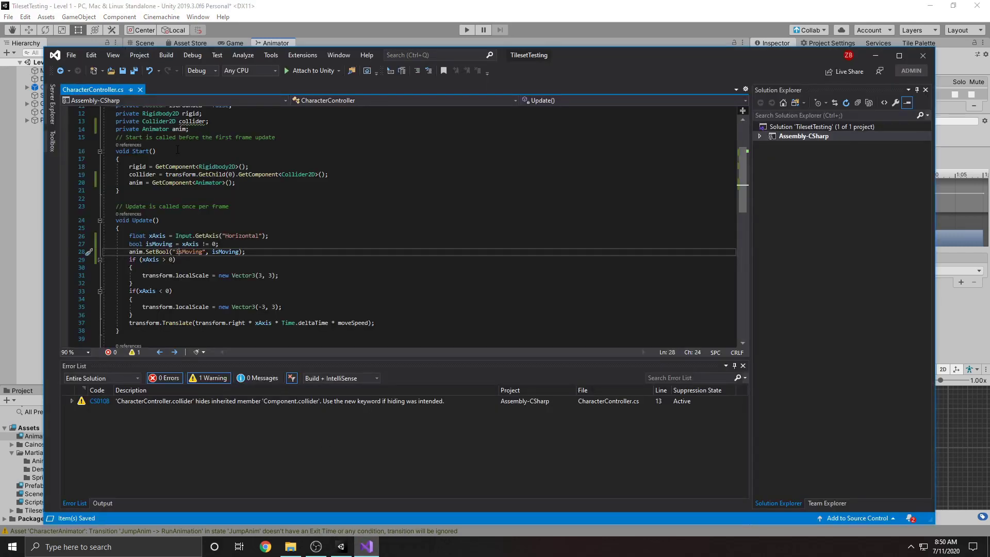
Add the line anim.SetBool(isGrounded); at the start of the if (isGrounded) block in the Jump method
scroll(179, 149, "down", 1)
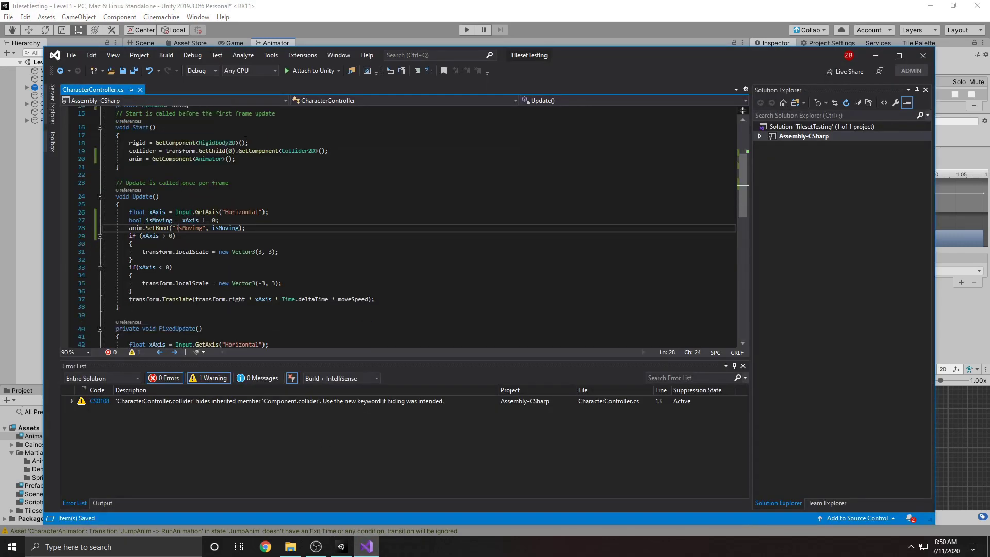
scroll(240, 198, "down", 3)
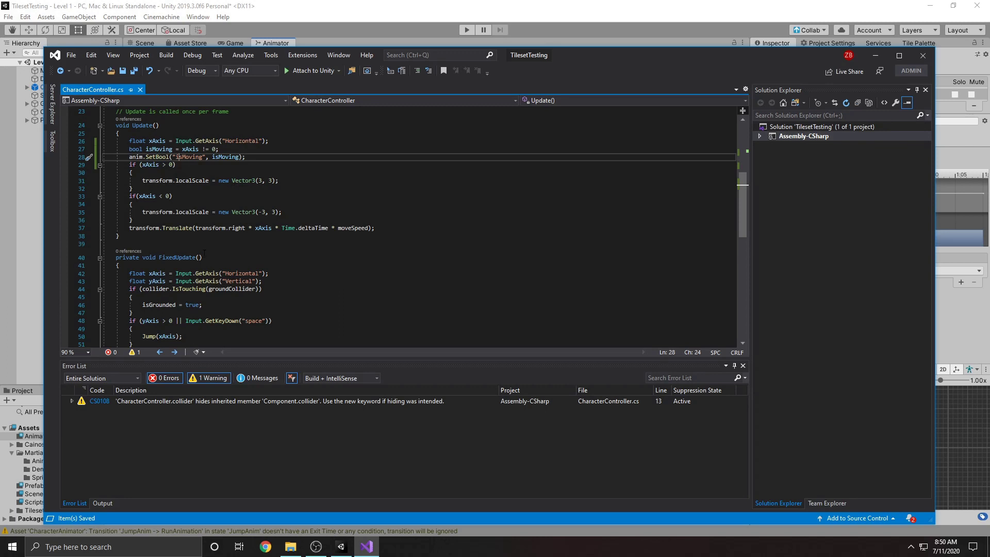
scroll(161, 291, "down", 1)
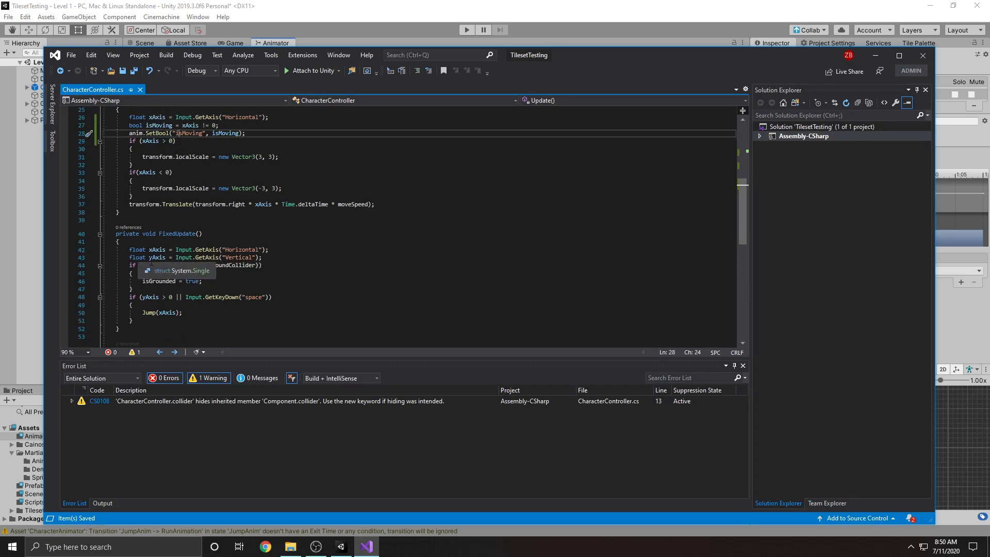
scroll(161, 291, "down", 1)
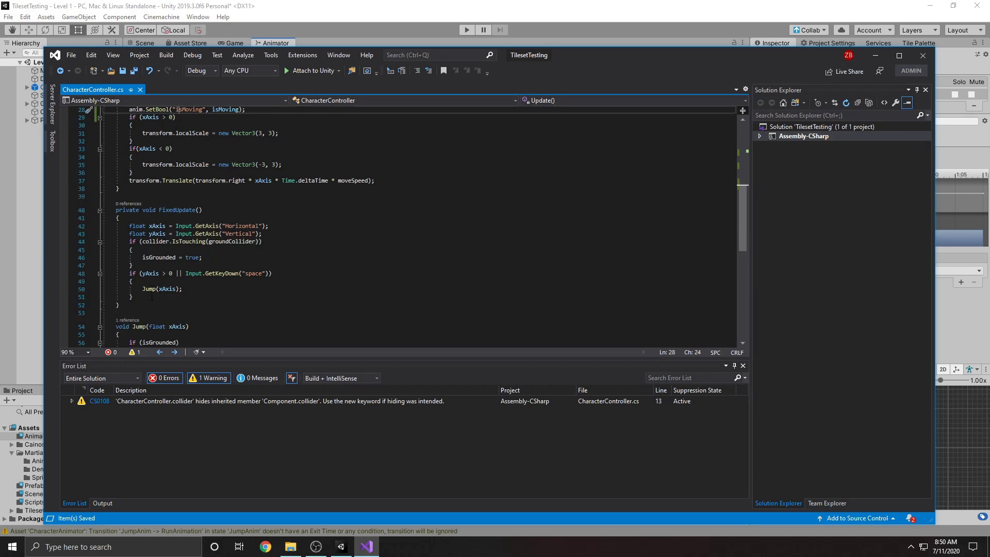
scroll(152, 297, "down", 3)
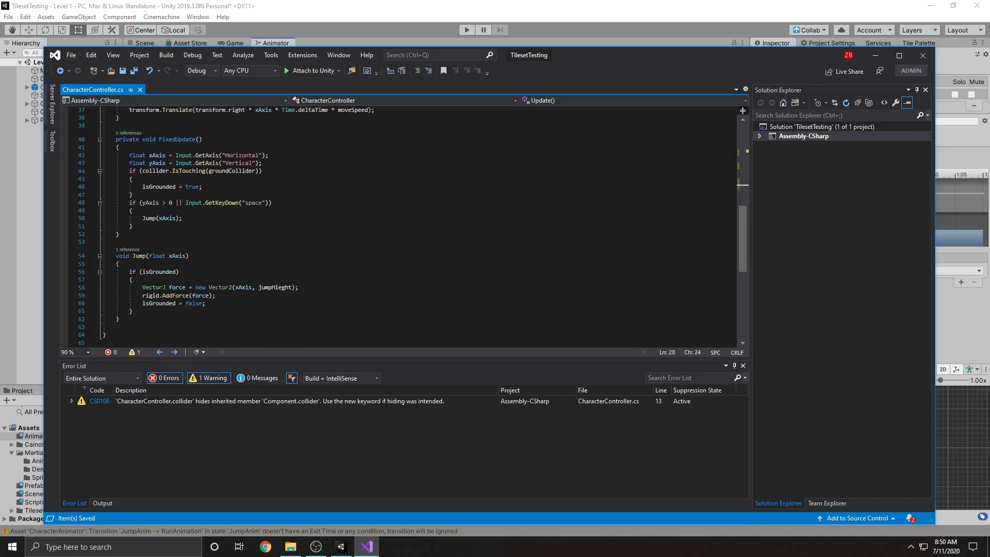
left_click(143, 286)
left_click(145, 280)
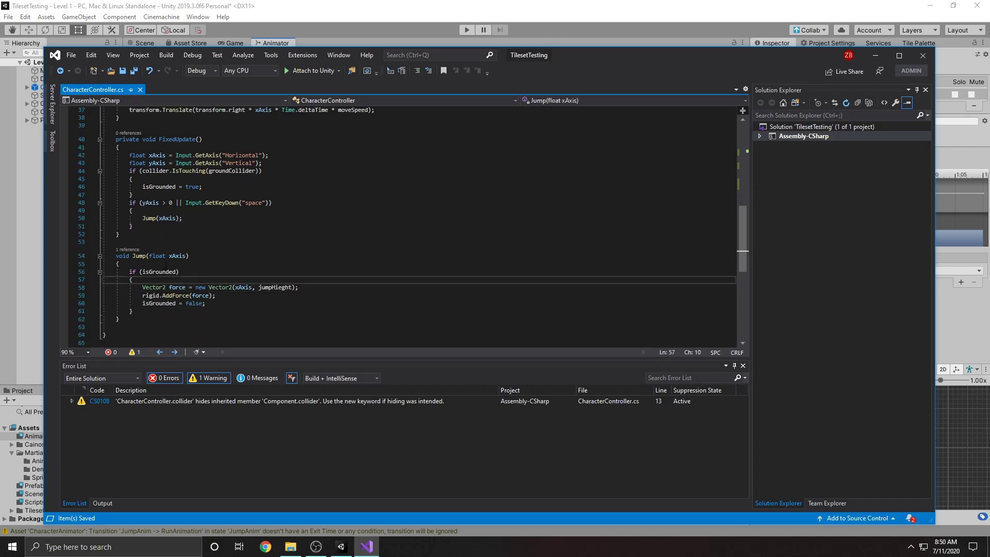
key("Return")
type("an")
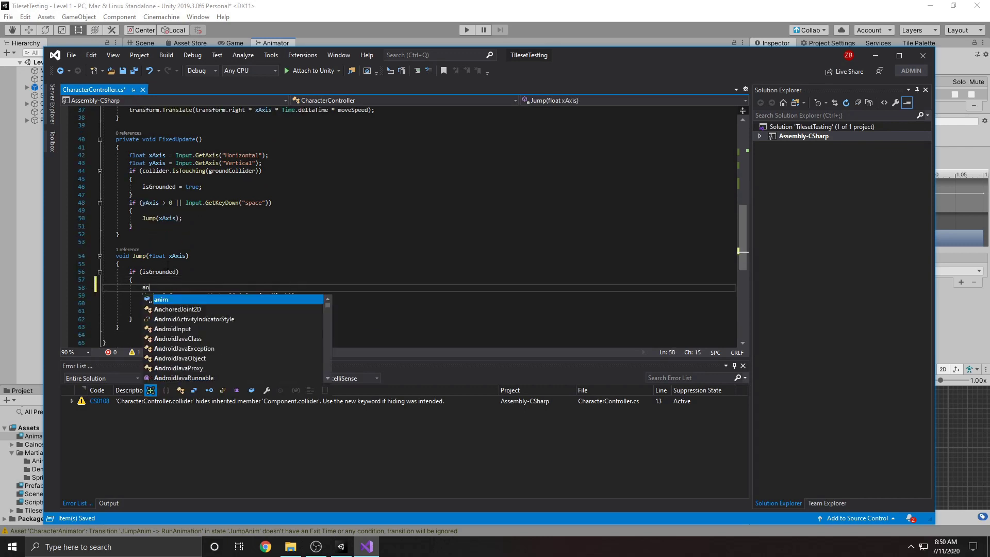
type("im.SetBool")
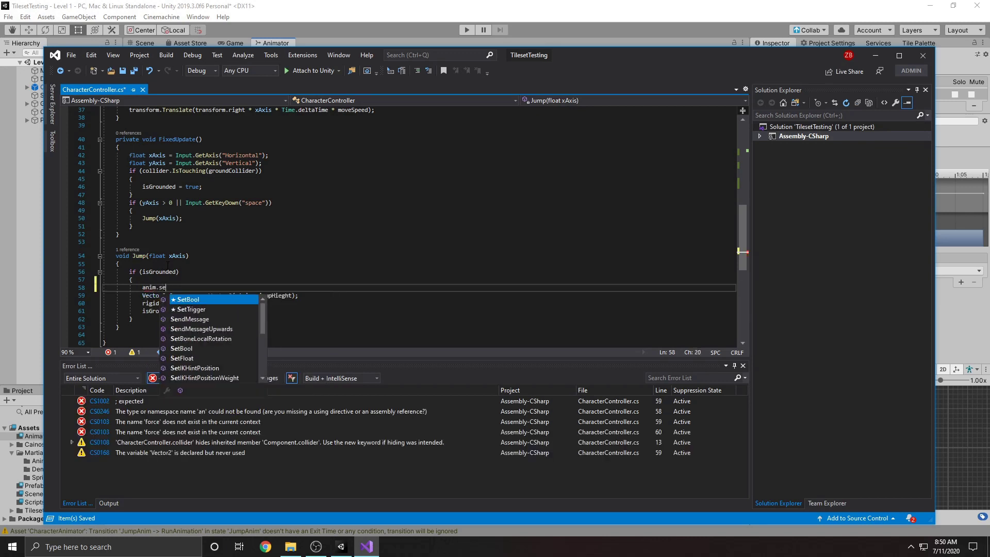
type("(is")
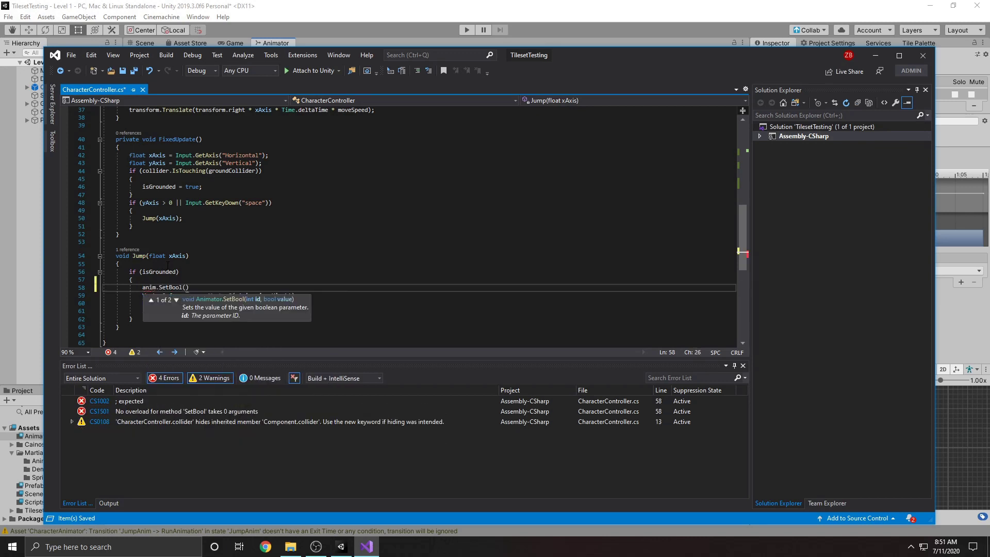
type("Grounded")
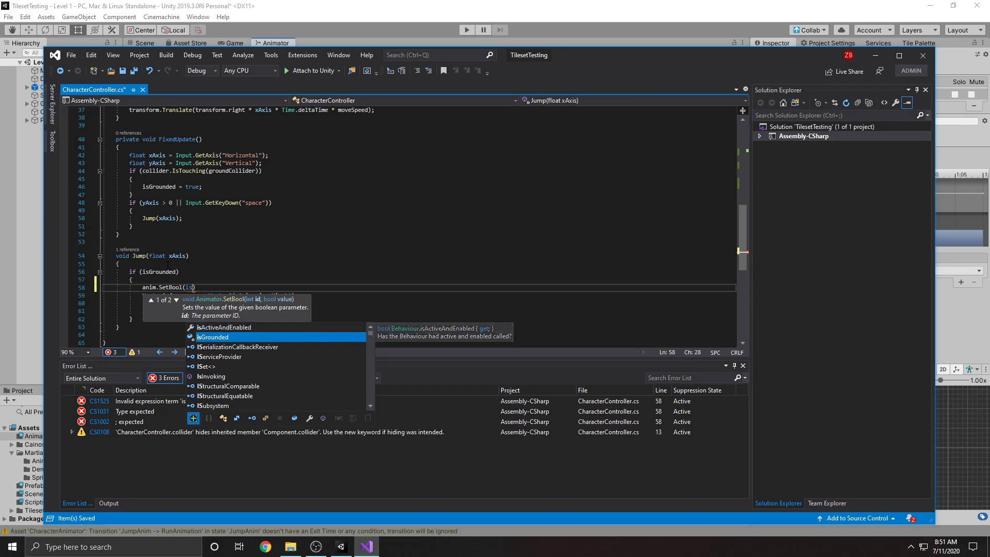
type(");")
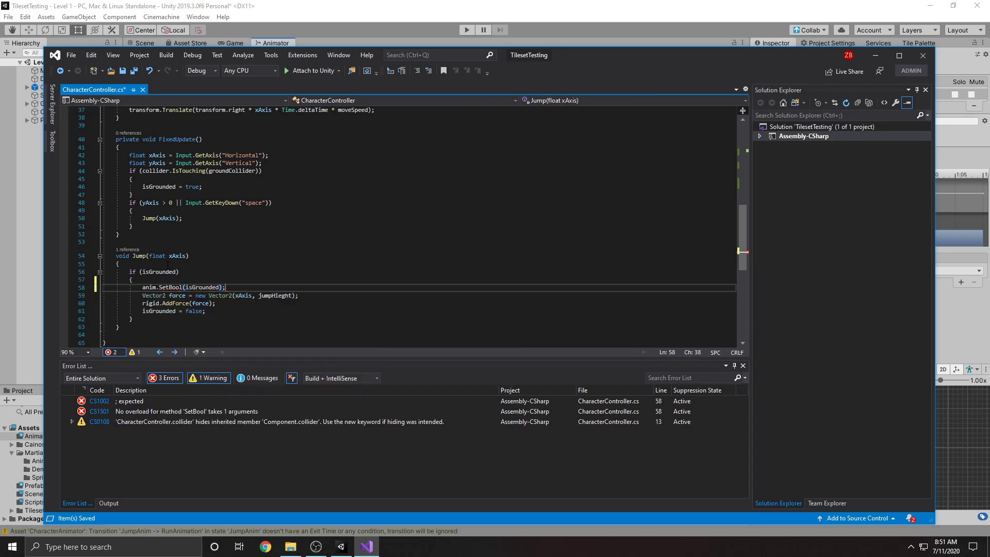
Move the anim.SetBool line below isGrounded = false; inside the Jump method's if block
key("shift+Home")
key("shift+Home")
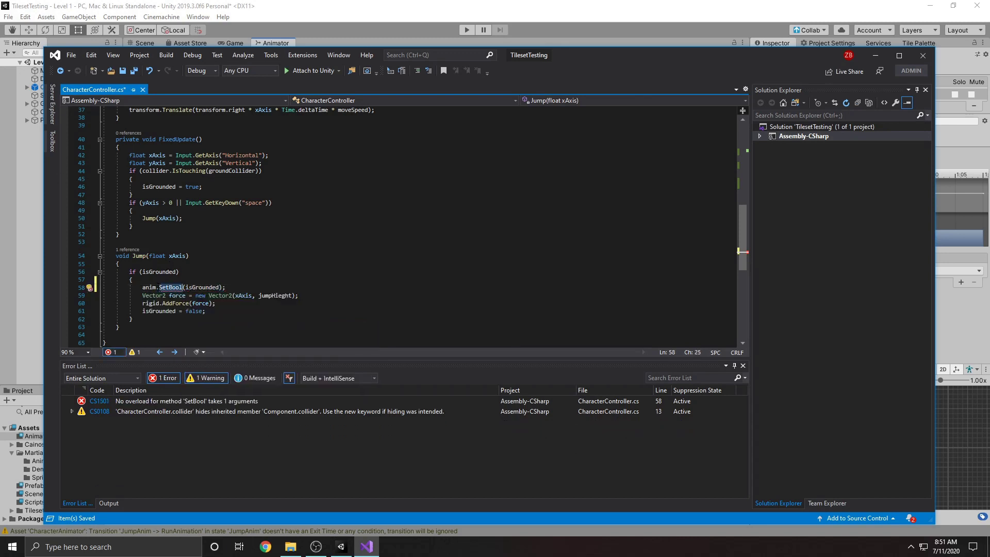
key("ctrl+x")
key("Delete")
key("Down")
key("Down")
key("End")
key("Return")
type("\\")
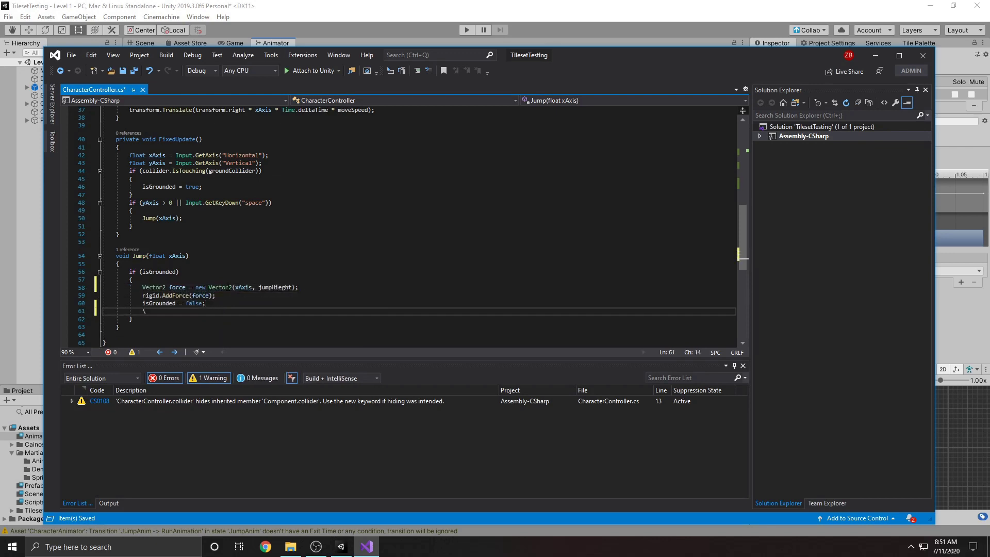
key("BackSpace")
key("ctrl+v")
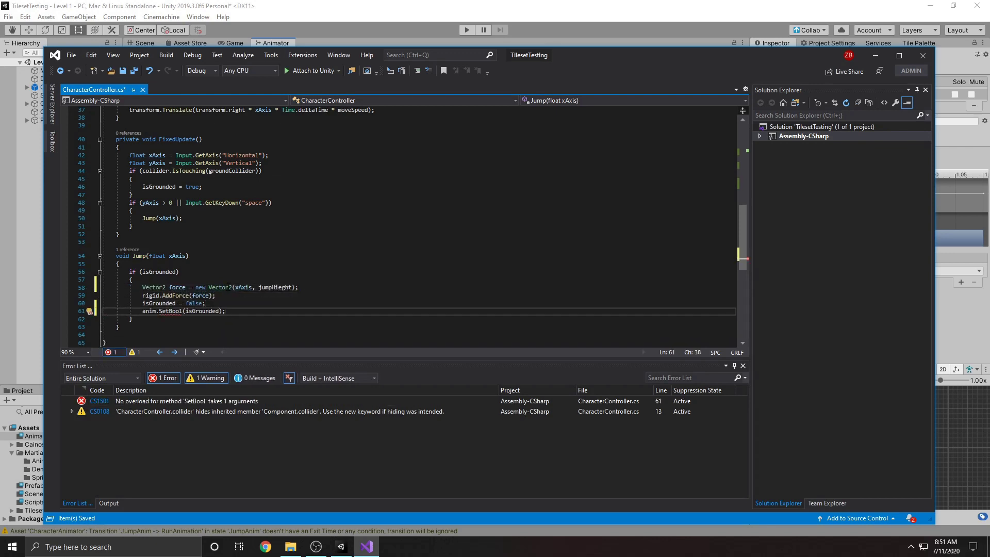
Enclose isGrounded in double quotes inside the Jump method's anim.SetBool call
key("Left")
key("Left")
type("\"")
key("Left")
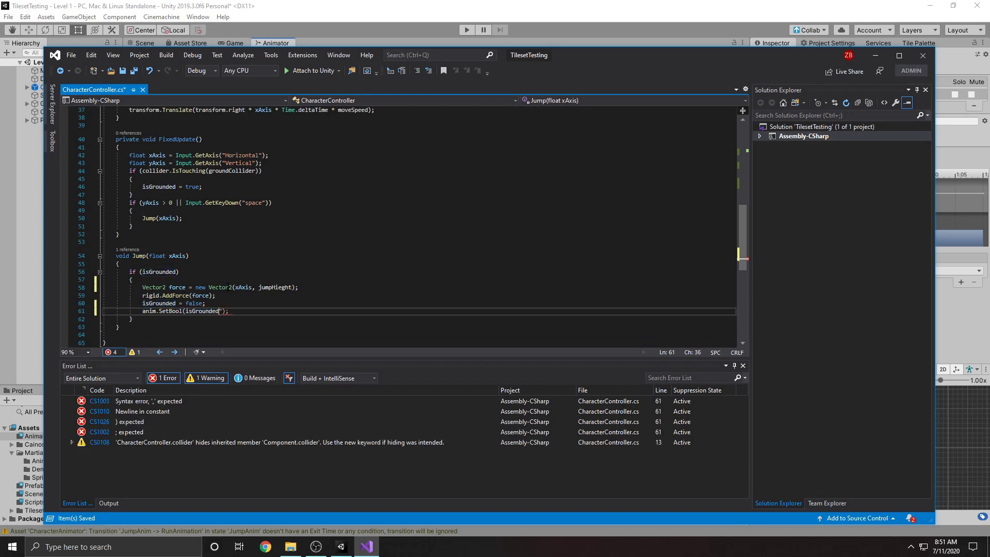
key("ctrl+Left")
type("\"")
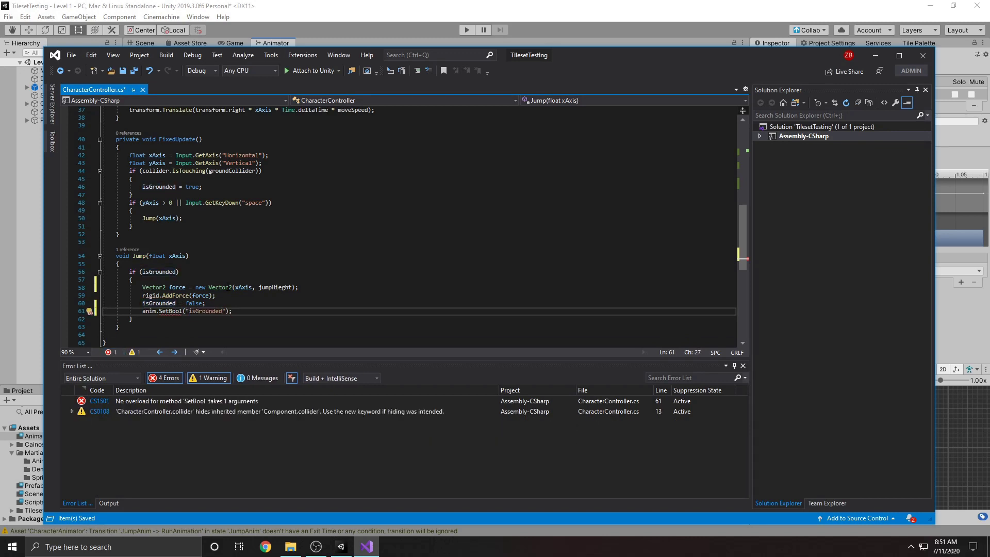
Check the Animator parameter names, complete the call as anim.SetBool("isJumping", isGrounded); and save the script
left_click_drag(640, 63, 644, 71)
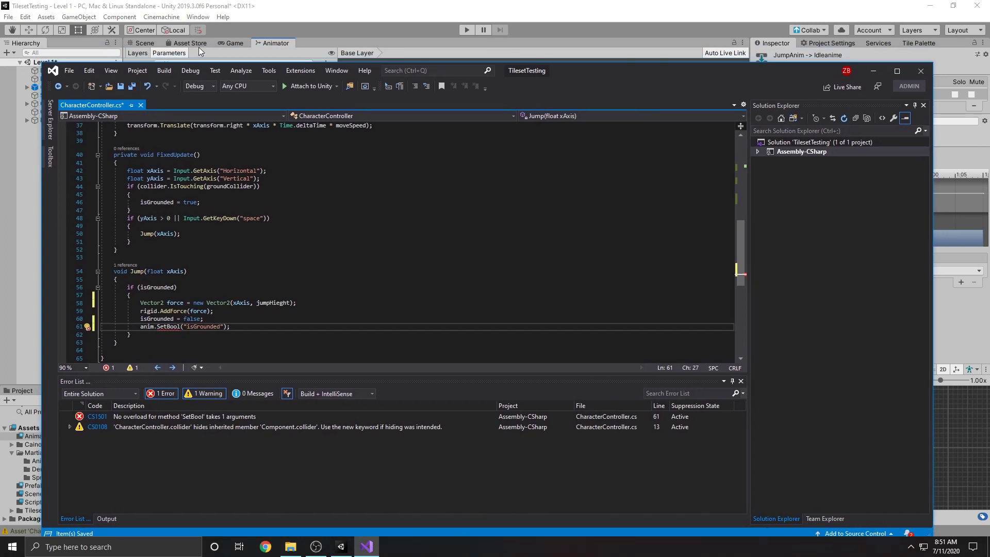
left_click_drag(527, 78, 523, 106)
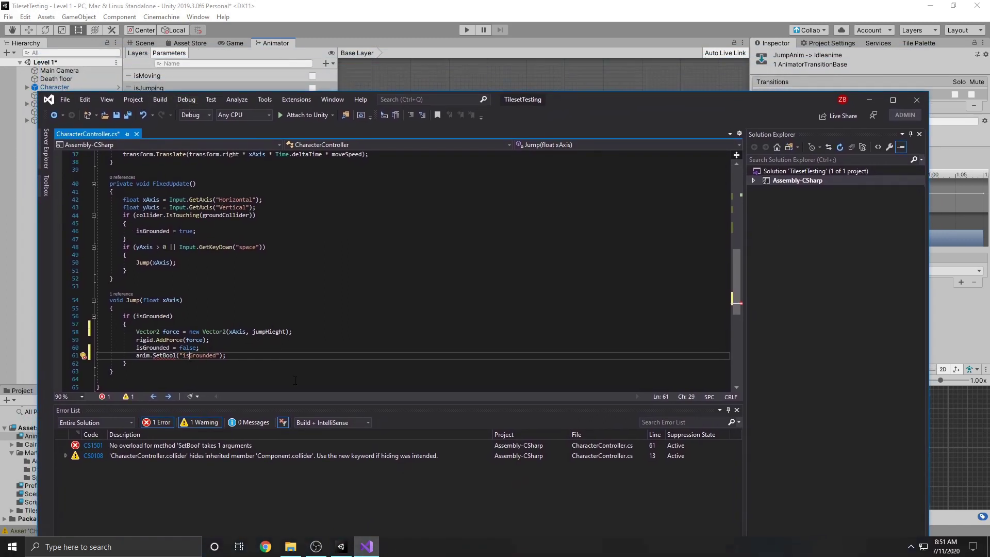
key("Delete")
key("Delete")
type("umping\", isGrounded)")
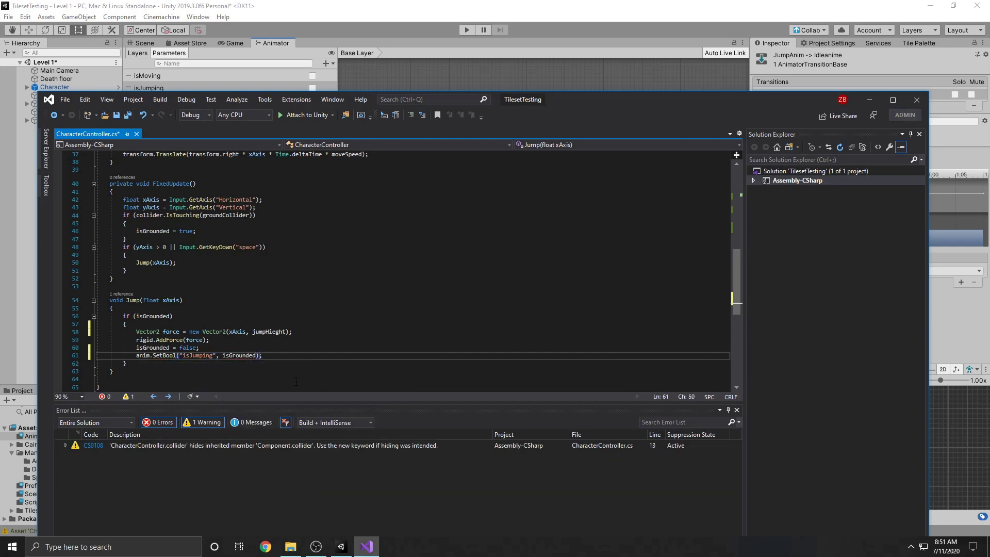
key("ctrl+s")
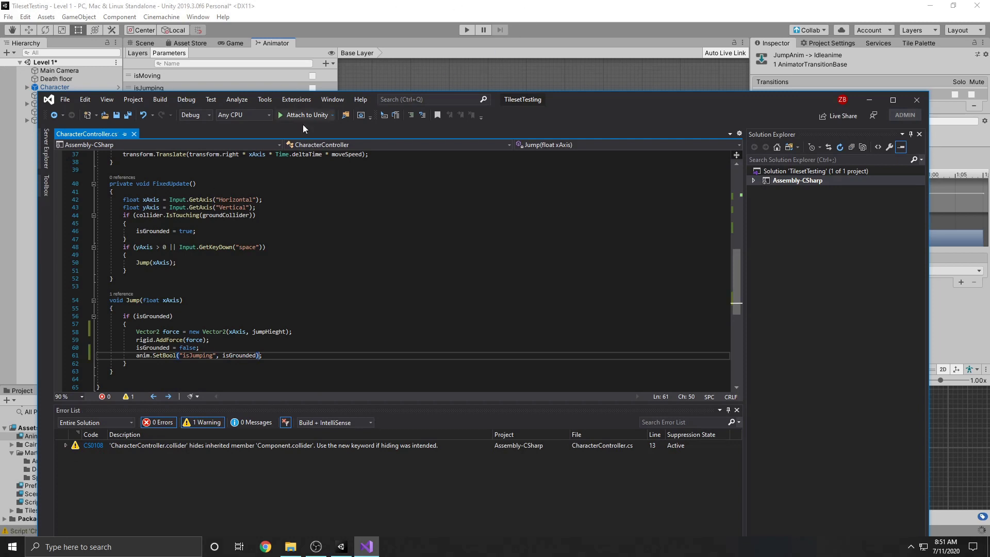
Return to Unity and playtest the level, running and jumping in both directions to check the animations, and stop the game
left_click_drag(676, 98, 691, 52)
left_click(691, 43)
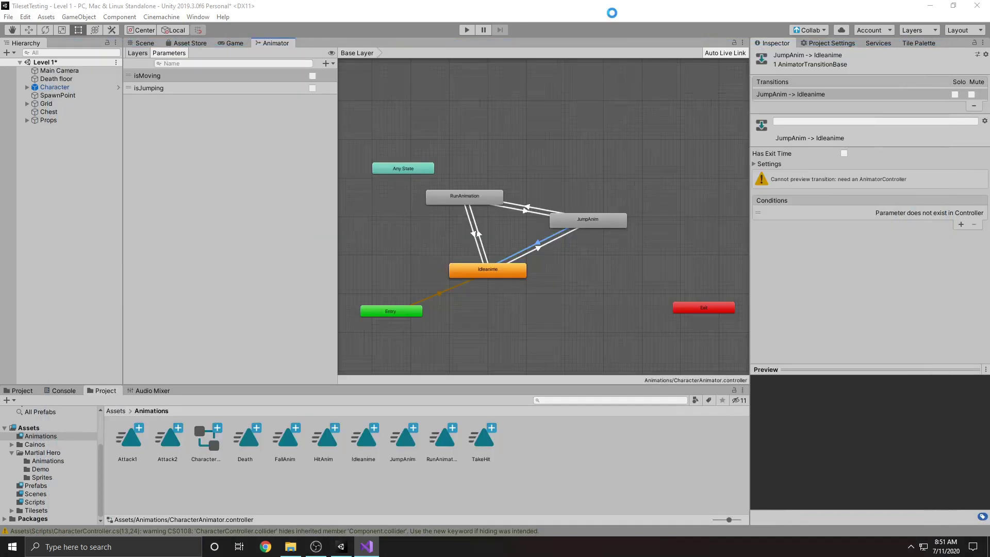
left_click(465, 30)
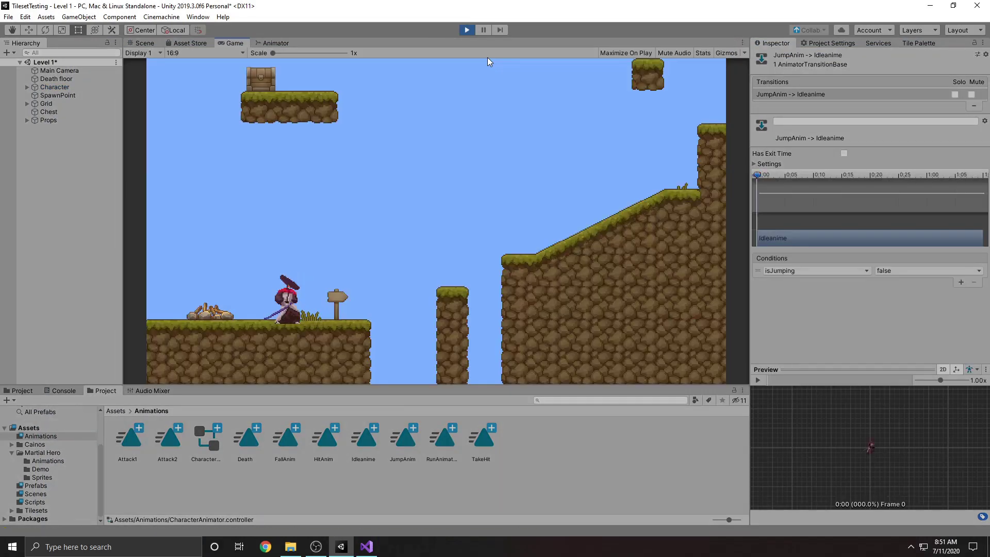
key("Right")
key("space")
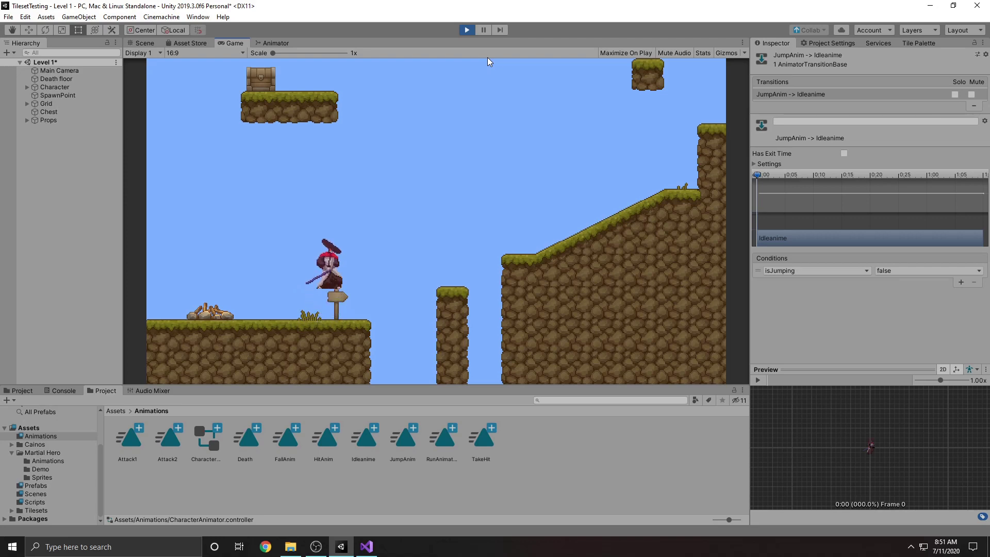
key("Left")
key("Right")
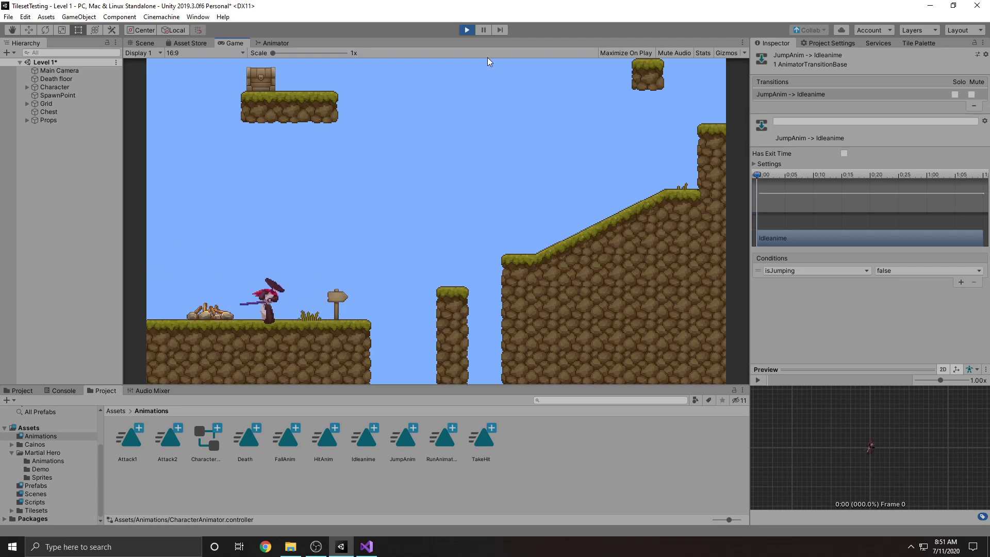
key("space")
key("Left")
key("space")
key("Right")
key("space")
key("space")
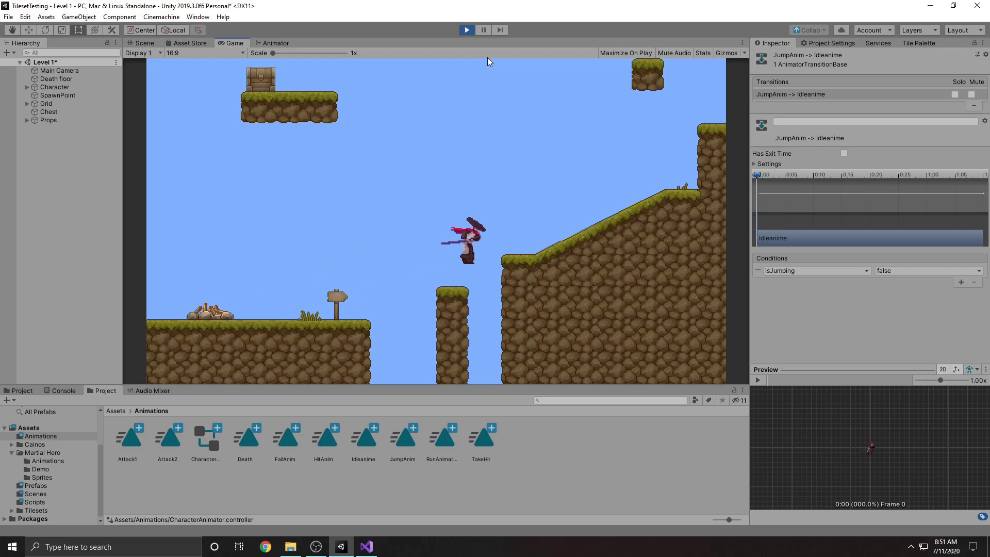
key("Left")
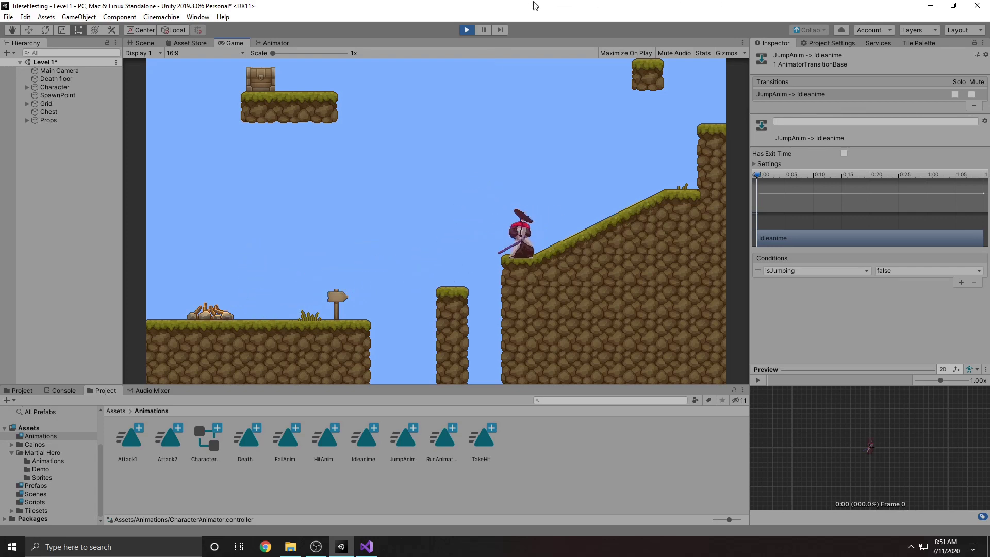
left_click(466, 29)
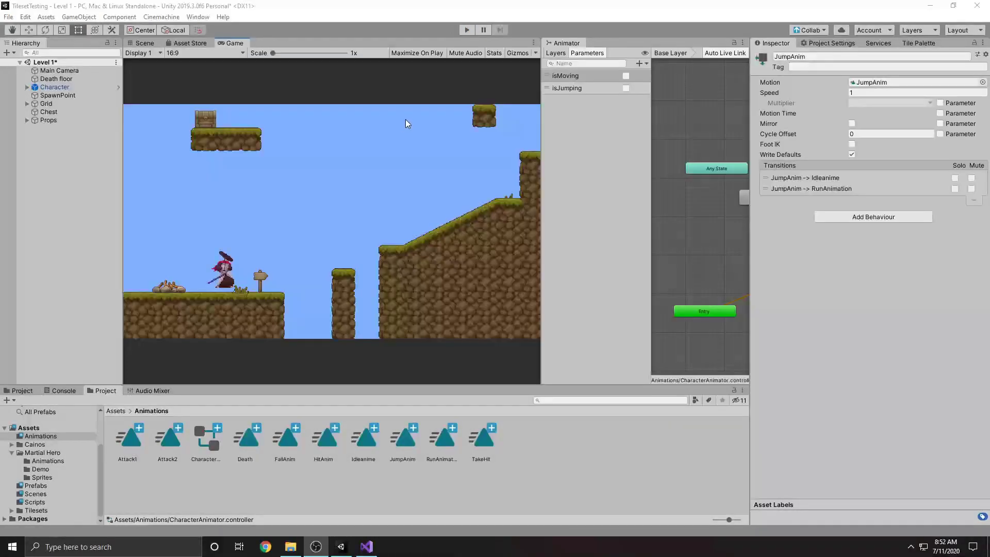
Resize the Game view, Animator, its parameter list and the Inspector so the whole state graph shows beside the game
left_click(661, 130)
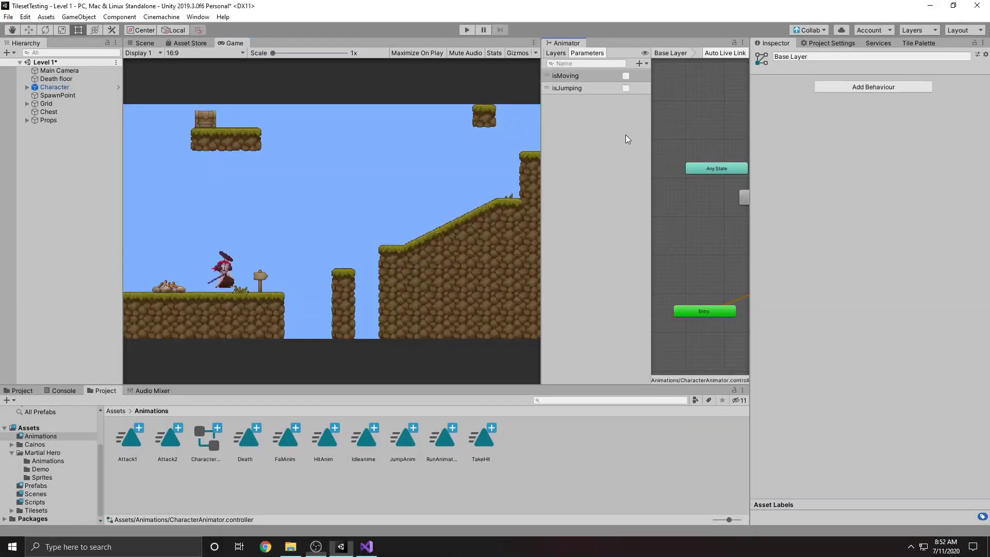
left_click_drag(651, 135, 585, 142)
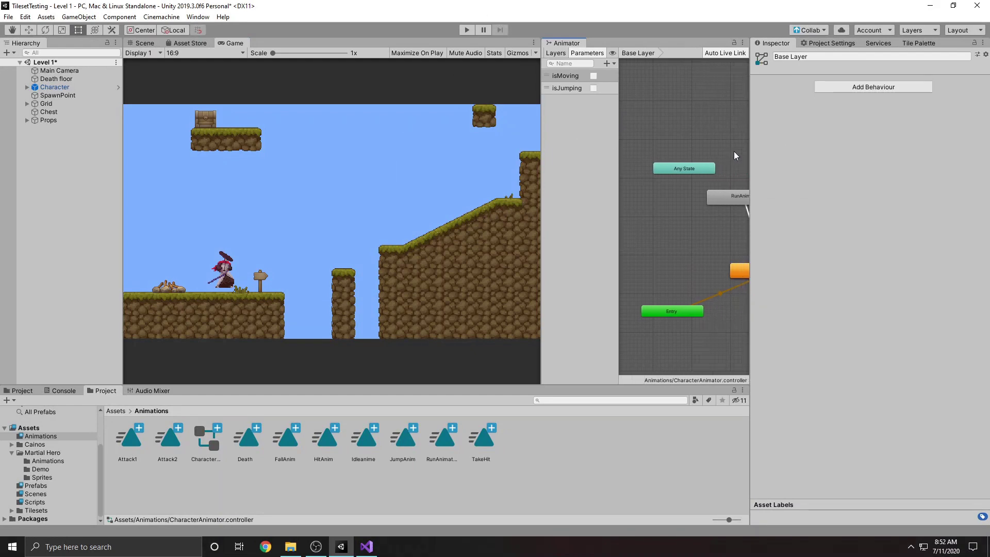
left_click_drag(752, 139, 927, 149)
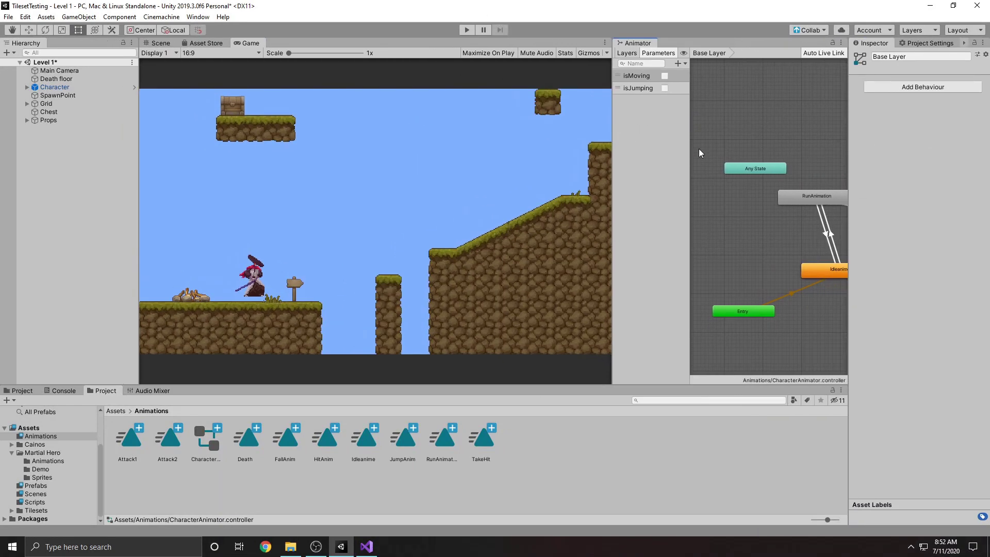
left_click_drag(614, 143, 470, 141)
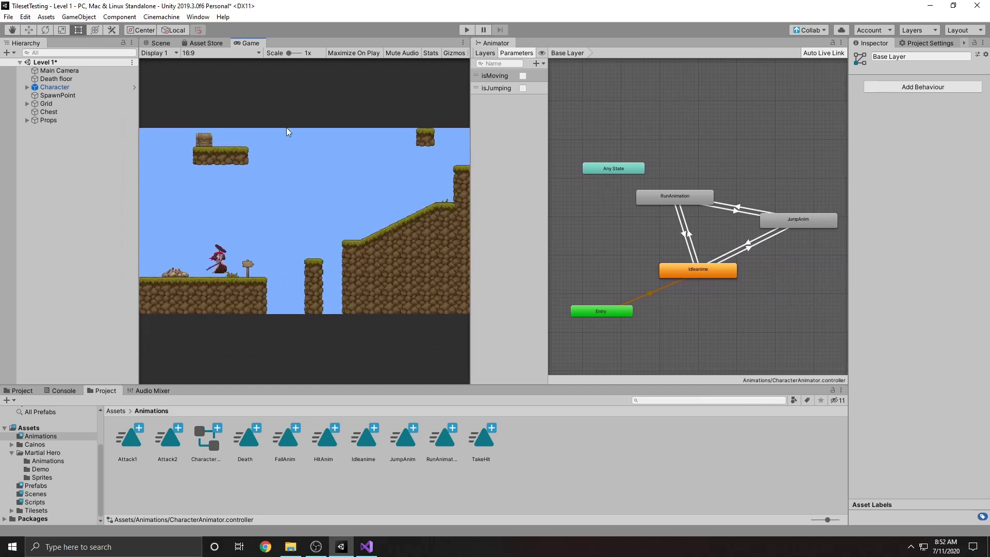
Start the game, narrow the Animator parameter list and run the character both ways to watch the idle and run states
left_click(467, 30)
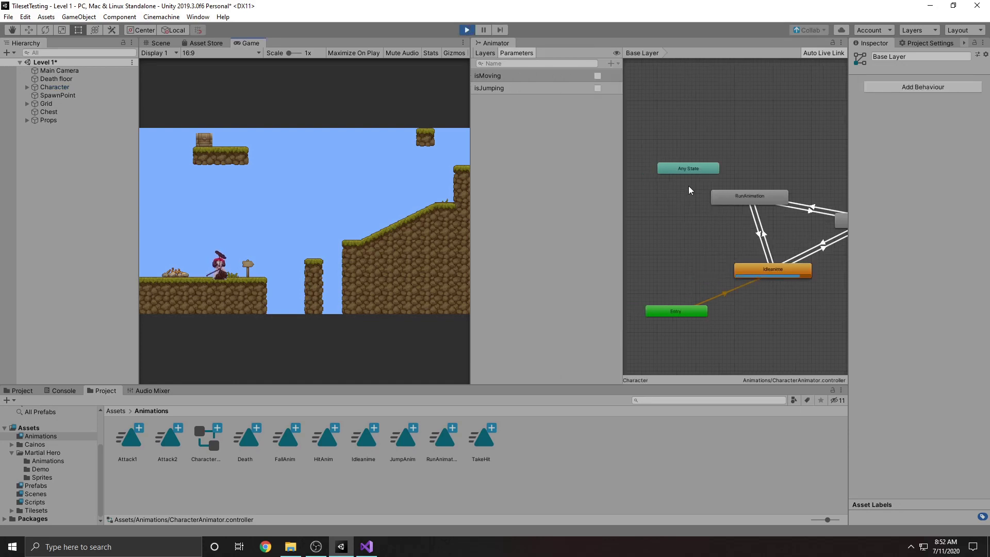
left_click_drag(622, 156, 536, 165)
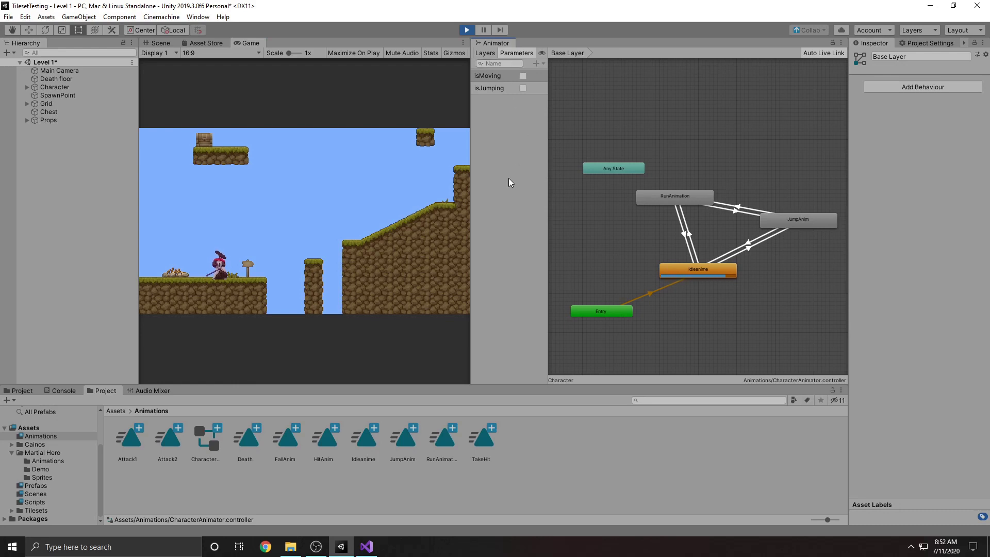
left_click(330, 229)
key("Right")
key("Left")
key("Right")
key("Left")
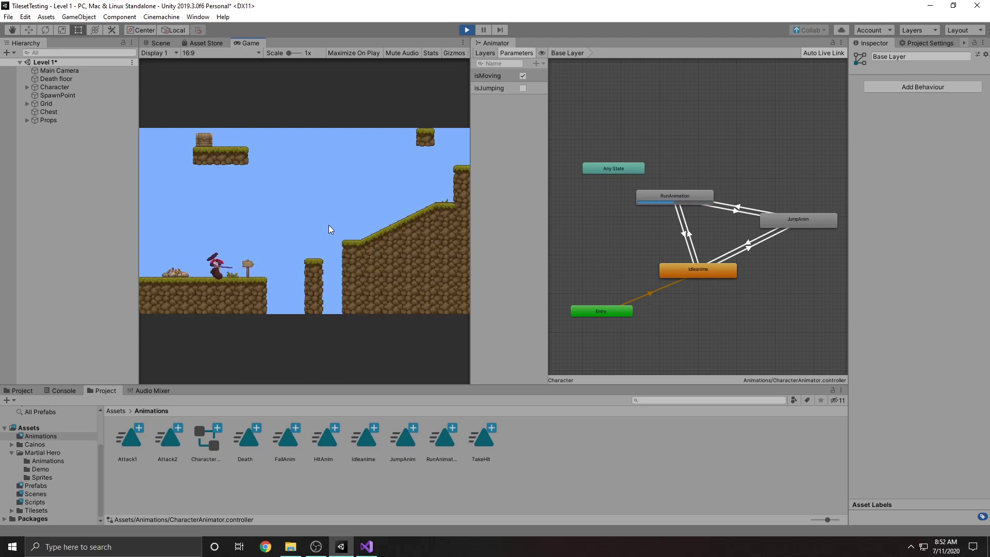
Jump the character in both directions while watching isJumping, check the Idleanime to JumpAnim transition's condition, and stop the game
key("Right")
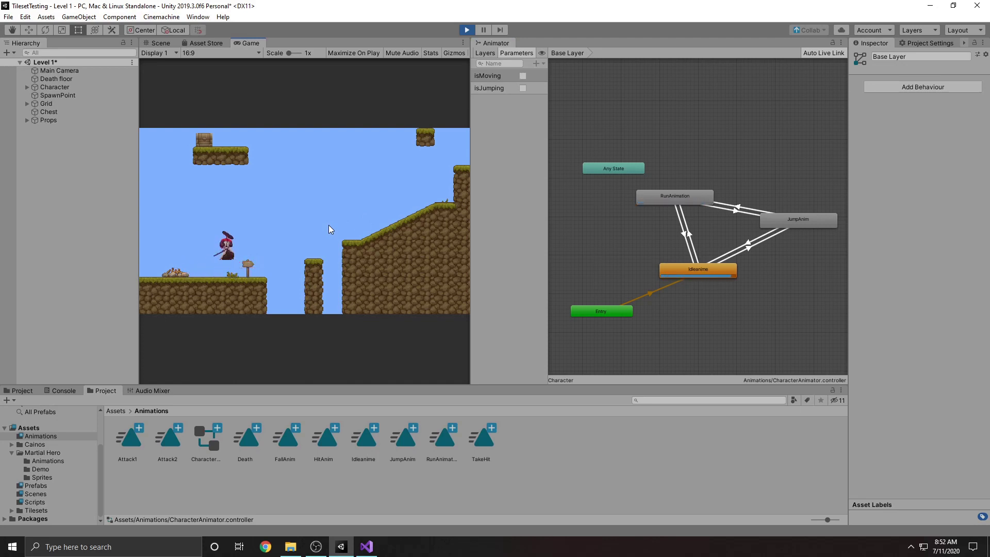
key("Right")
key("Left")
key("Right")
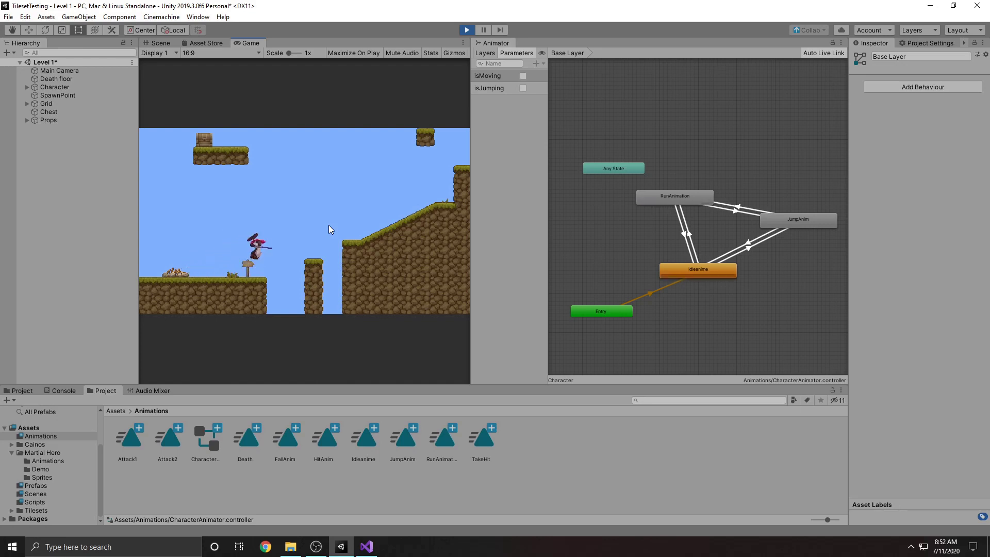
key("Left")
key("Right")
key("space")
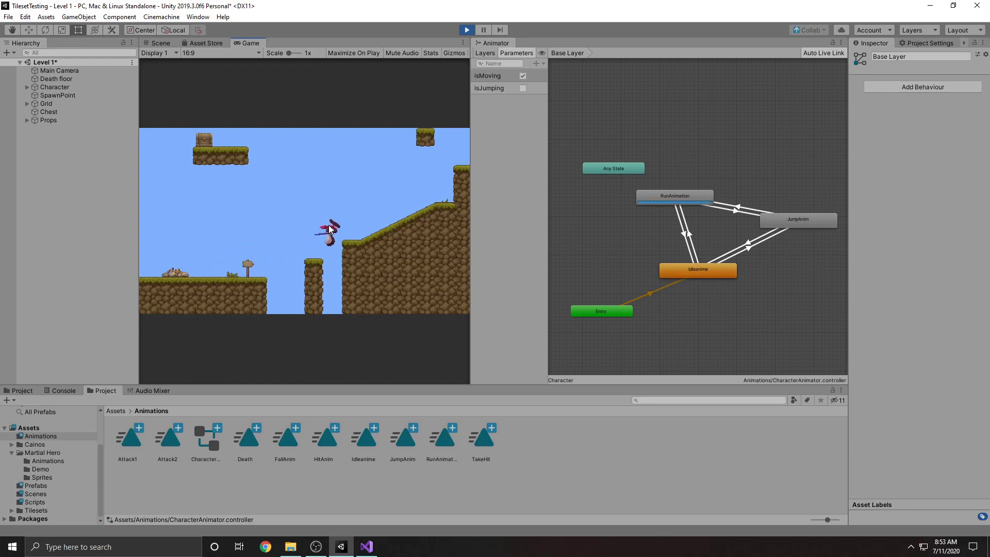
key("Left")
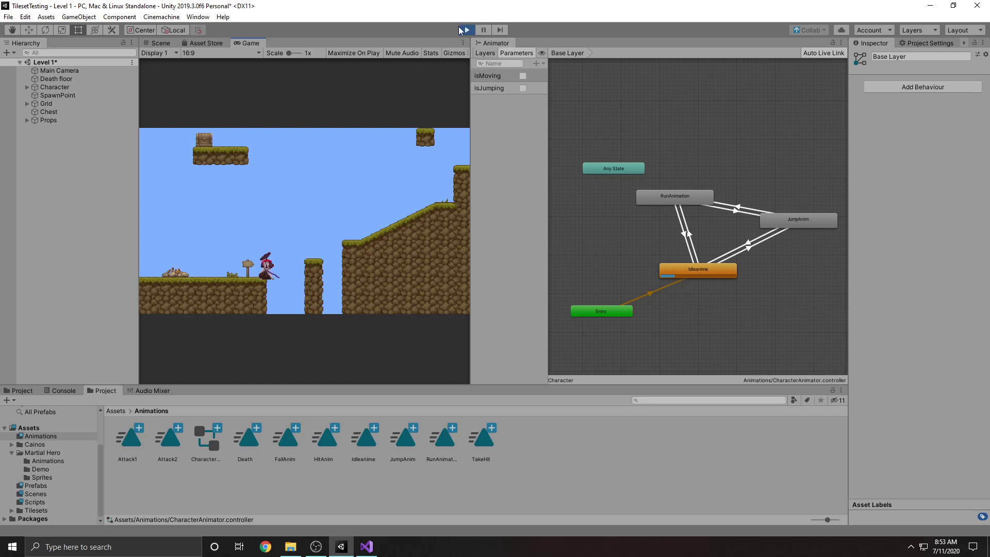
left_click(747, 249)
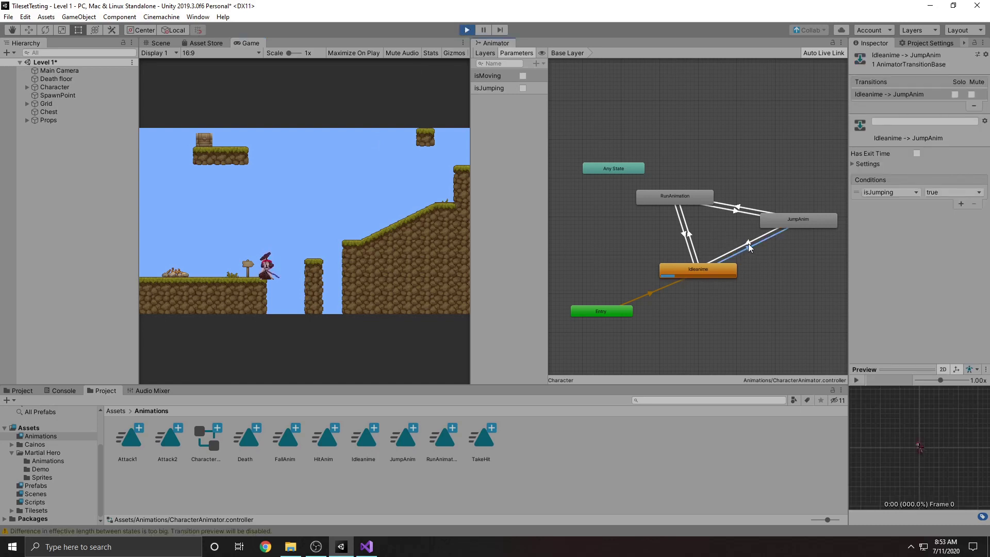
left_click(467, 30)
Switch to Visual Studio, change the Jump method's call to anim.SetBool("isJumping", !isGrounded); and save the script
left_click(366, 547)
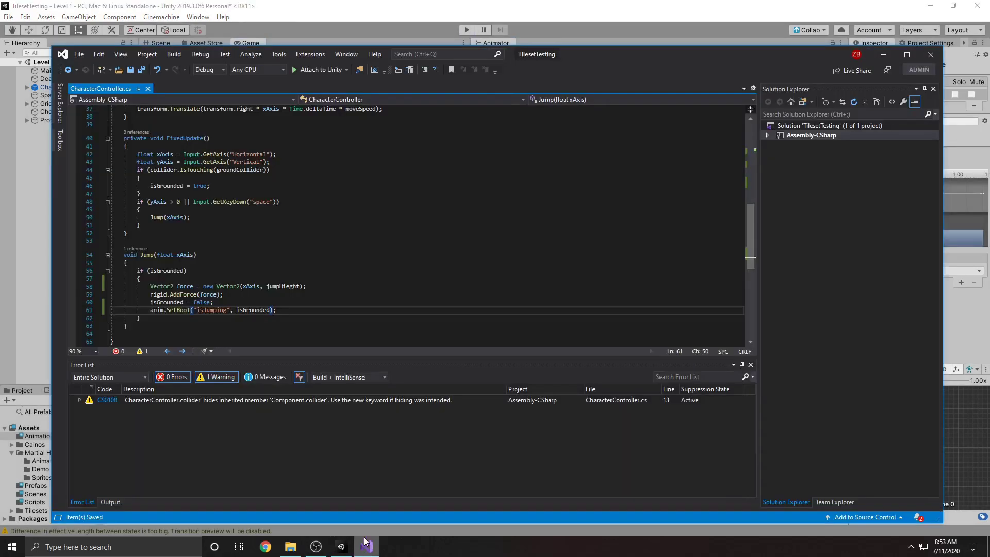
double_click(258, 311)
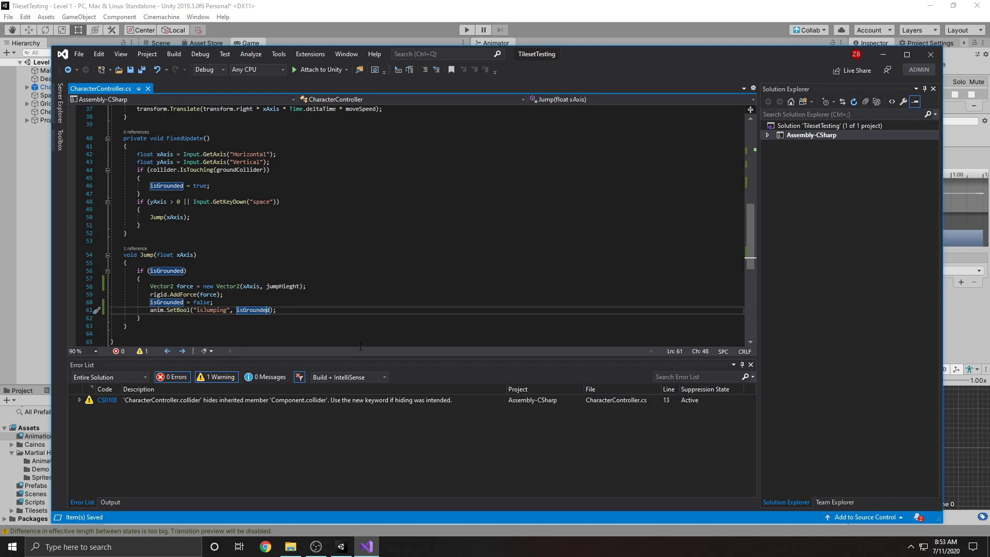
type("!")
key("ctrl+s")
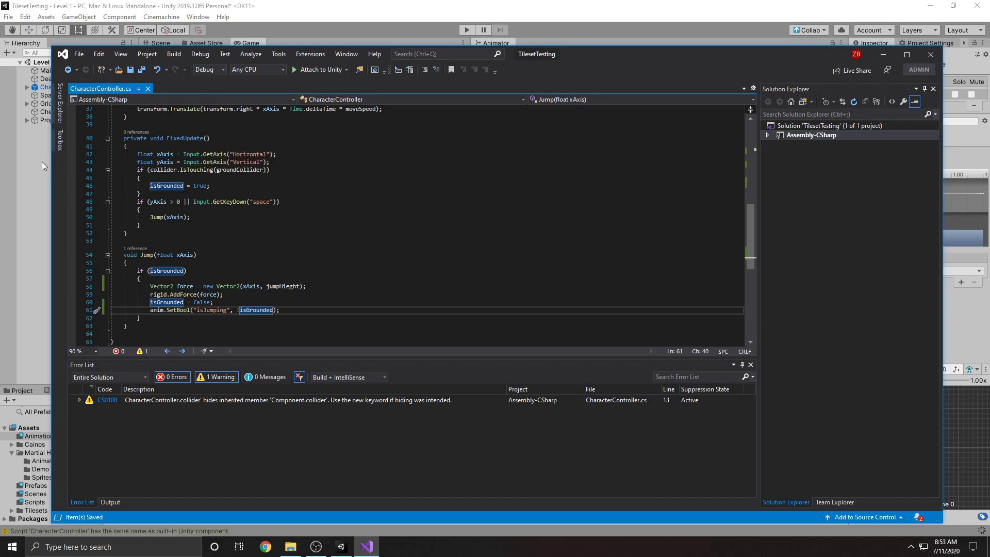
Return to Unity, start the game and shrink the Hierarchy, Game view and parameter list to show the state graph
left_click(513, 20)
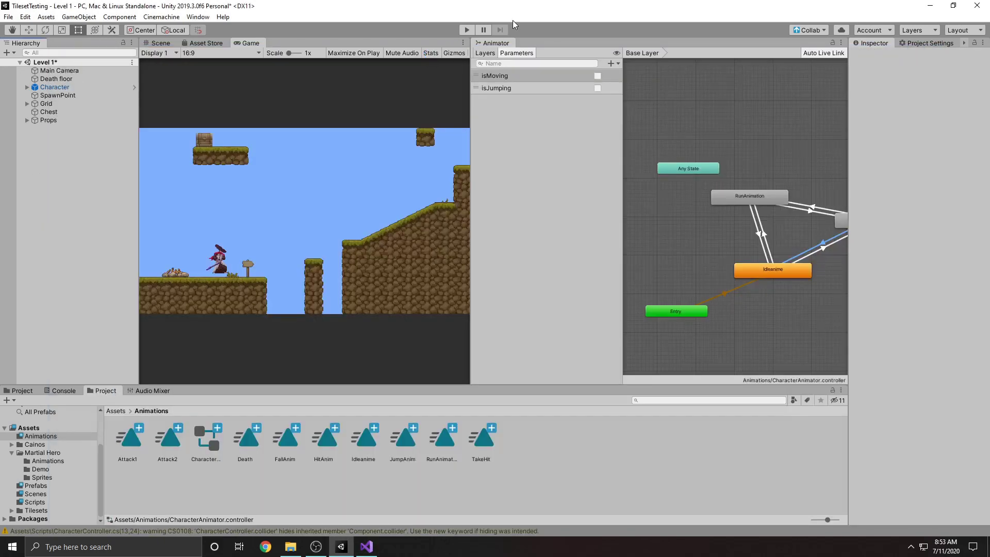
left_click(463, 27)
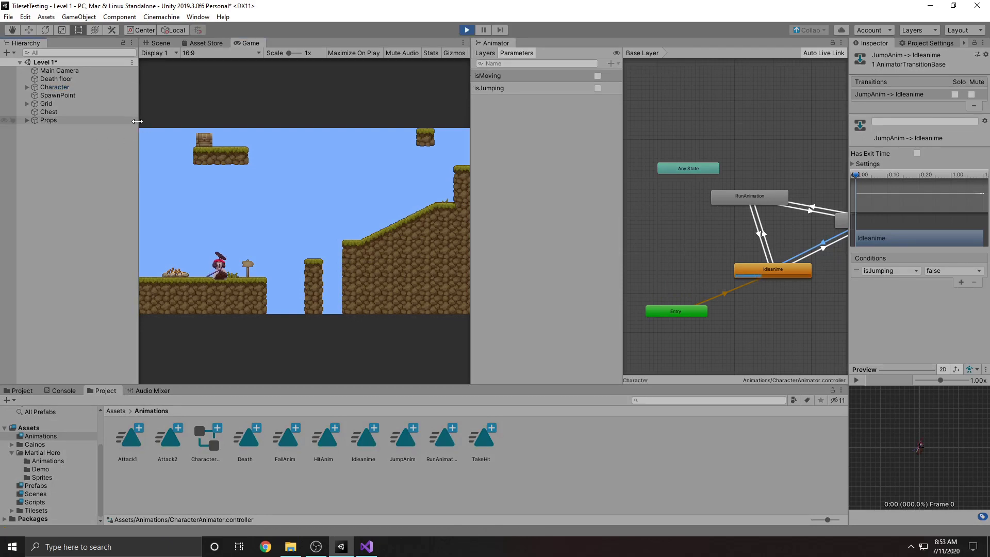
left_click_drag(138, 121, 103, 122)
left_click_drag(470, 235, 403, 237)
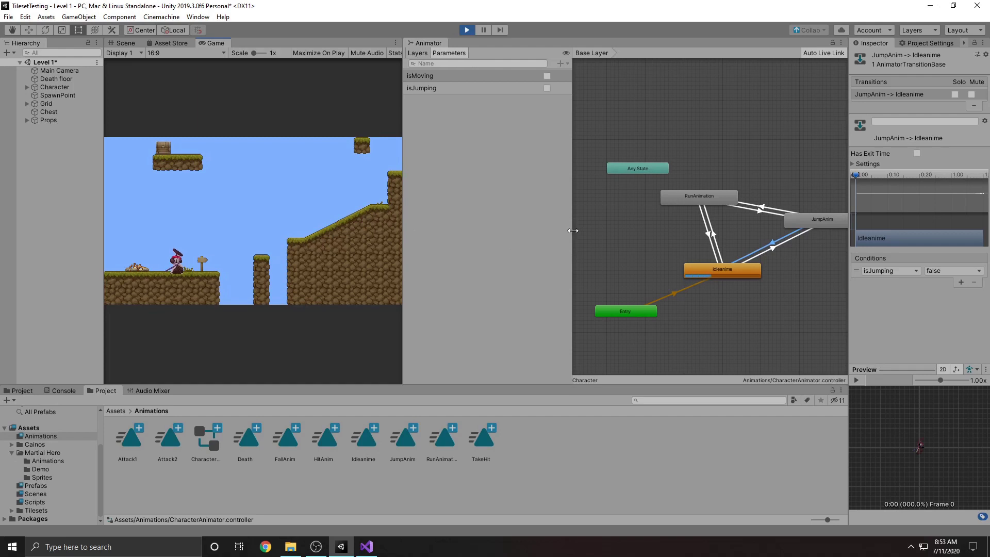
left_click_drag(566, 228, 453, 240)
Jump and move the character both ways to check the isJumping parameter and the JumpAnim state, and stop the game
key("space")
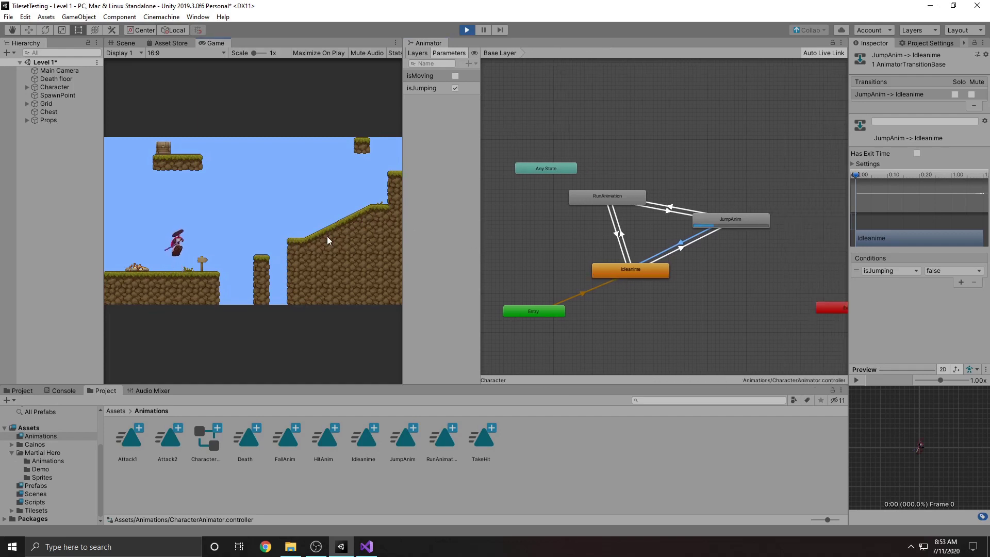
key("Left")
key("Right")
key("space")
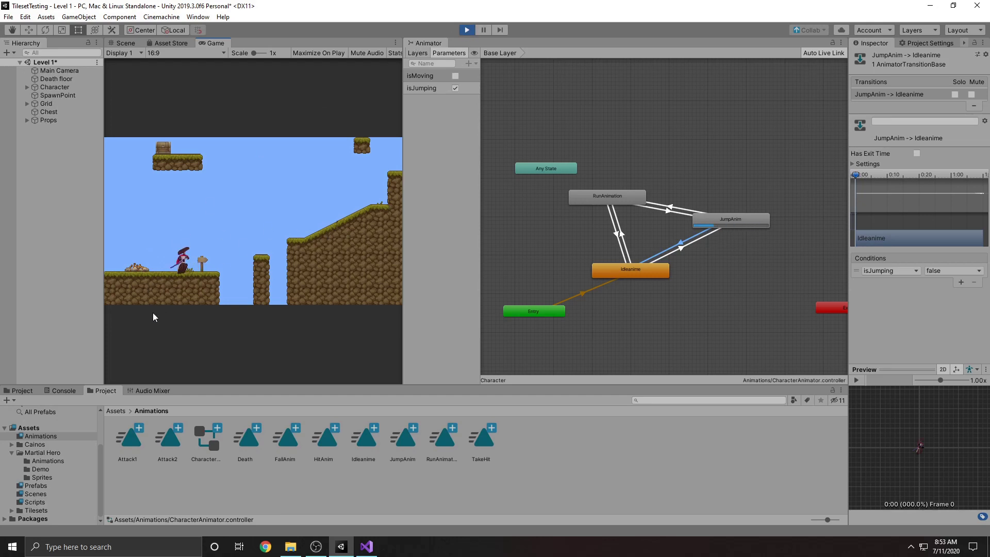
left_click(470, 31)
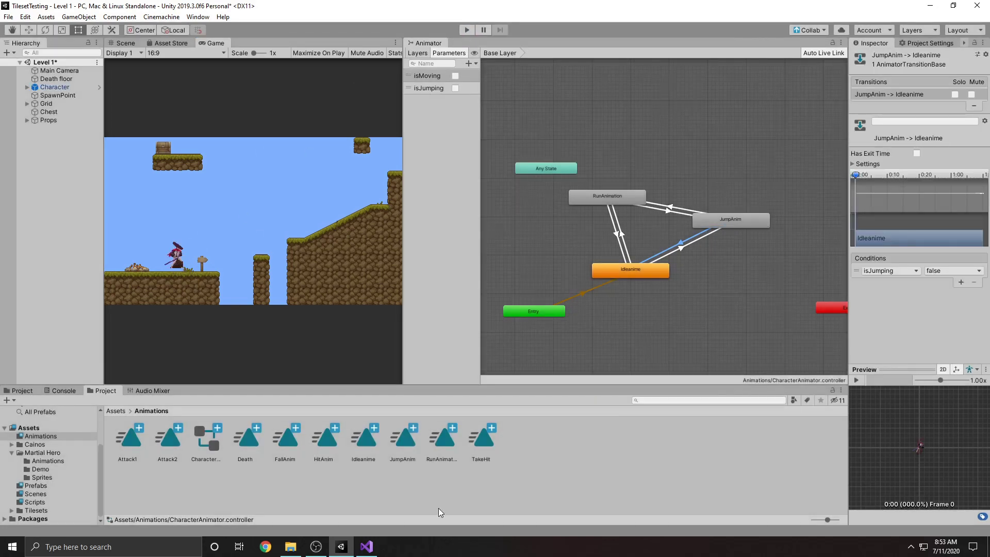
Switch to Visual Studio, review where isGrounded is used, and insert a new line below isGrounded = true; in FixedUpdate
left_click(367, 549)
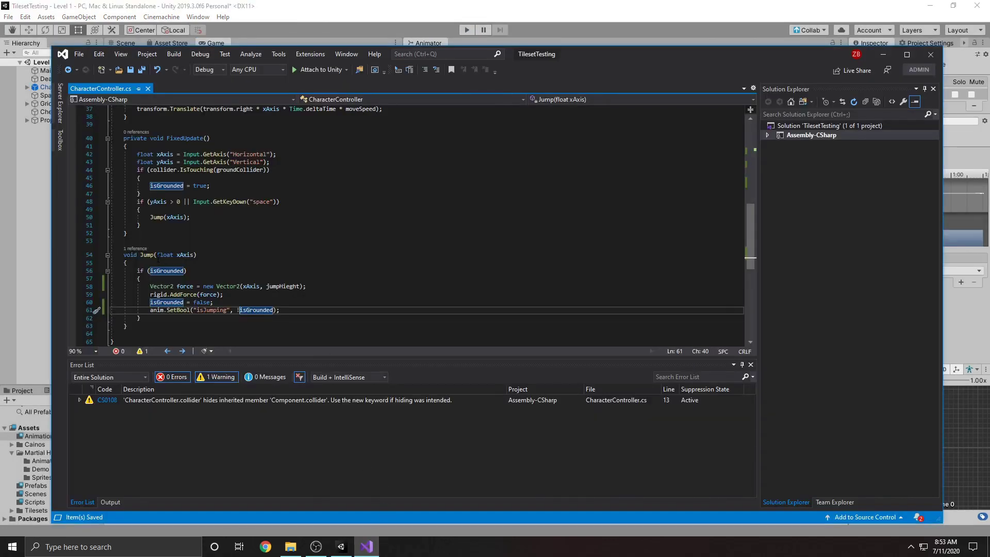
scroll(157, 261, "down", 1)
left_click(156, 293)
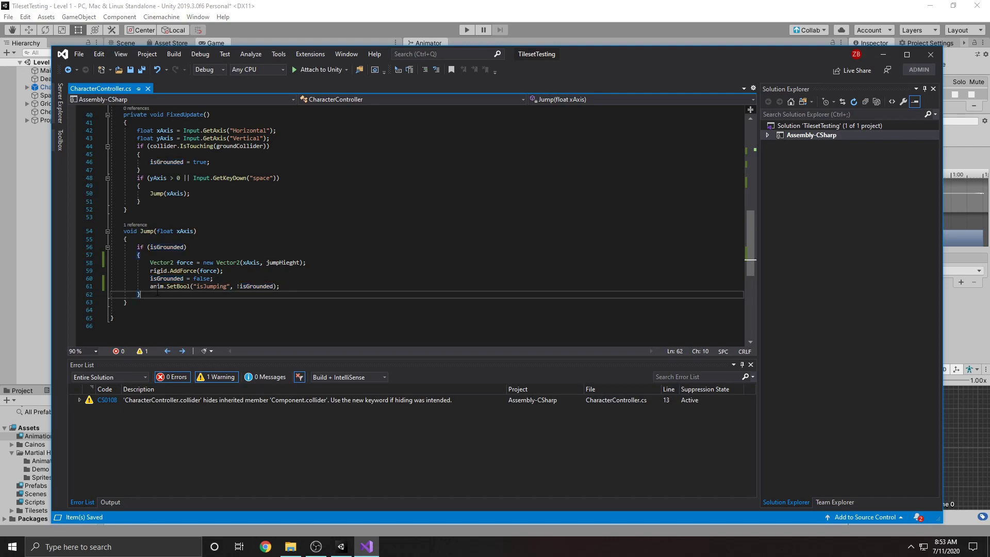
left_click(150, 247)
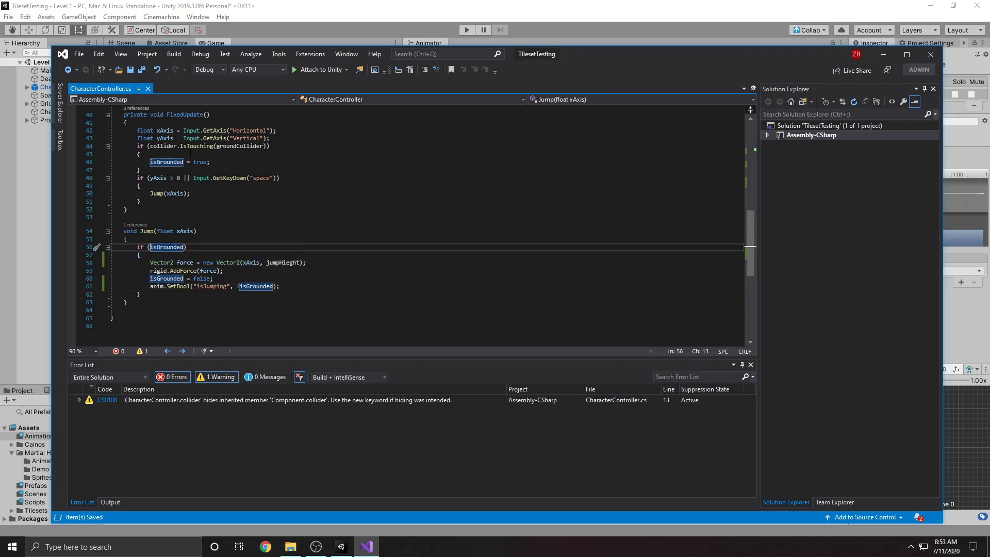
scroll(196, 154, "up", 1)
left_click(164, 186)
scroll(148, 193, "up", 2)
left_click(210, 233)
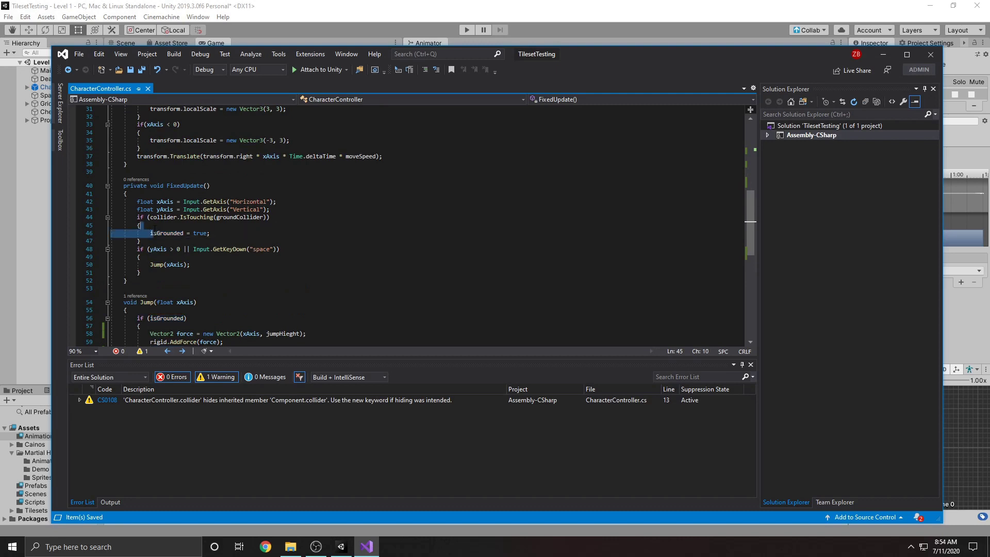
key("Return")
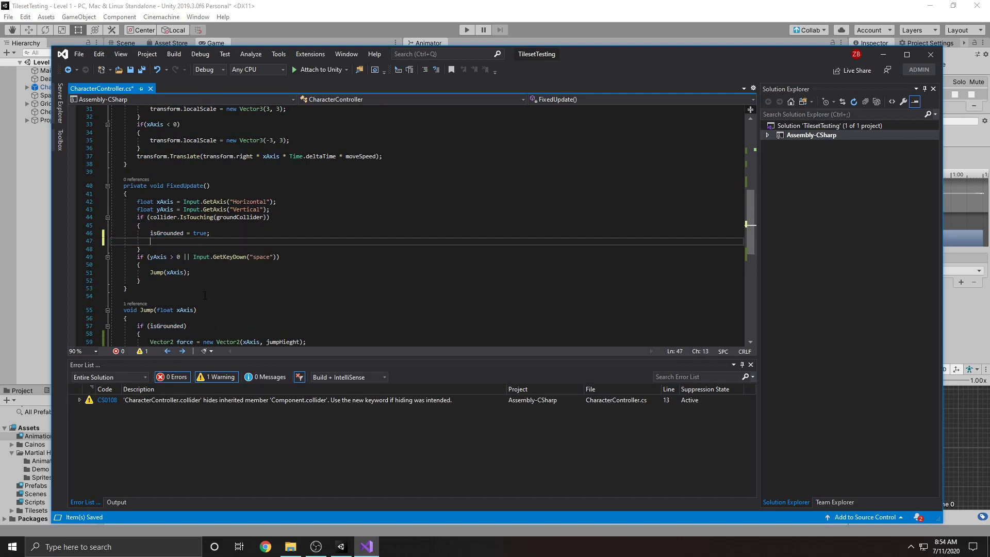
Add anim.SetBool("isJumping", !isGrounded); to FixedUpdate's ground collision check and save the script
type("anim")
key("Escape")
type(".SetBool")
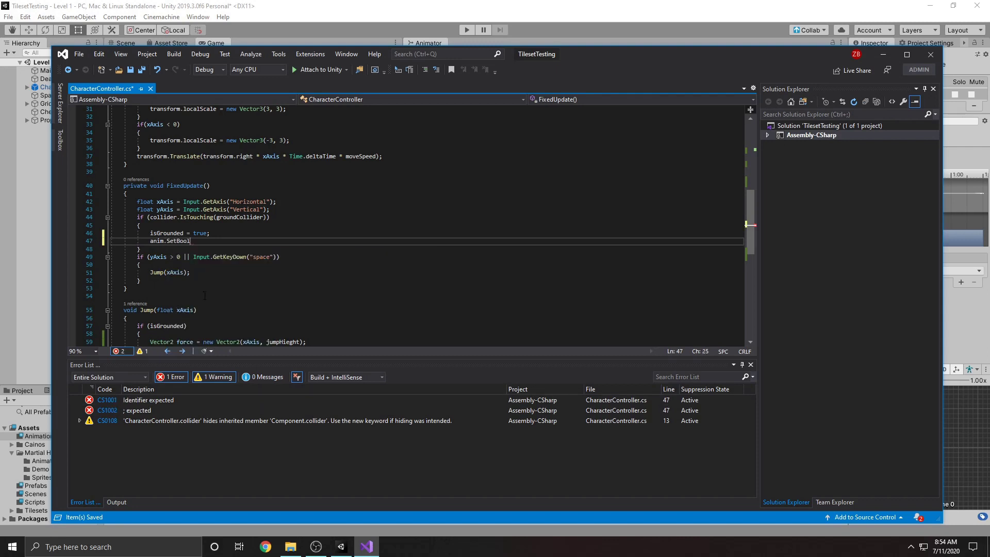
type("(\"")
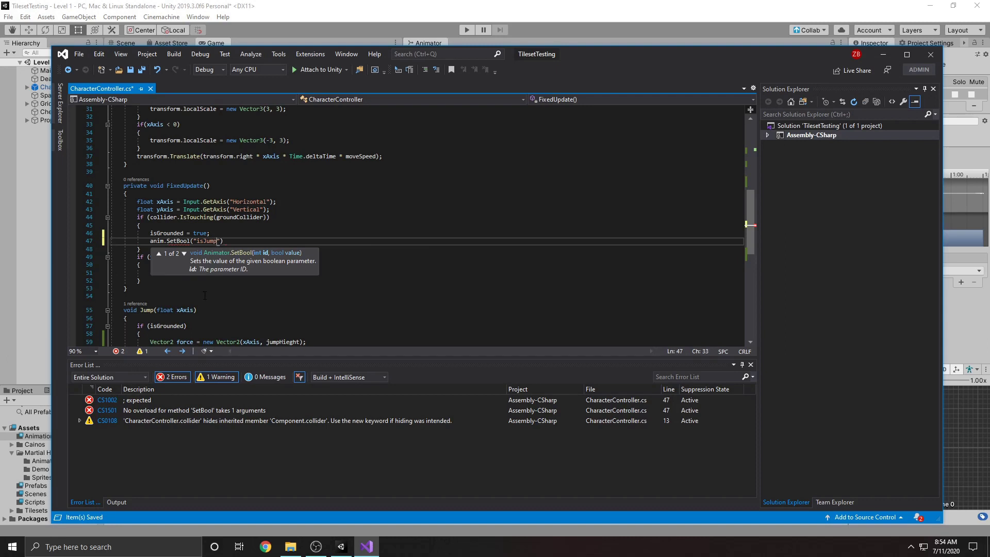
type("isJumping\", isGrounded")
key("Left")
key("Left")
key("Left")
key("Left")
key("Left")
type("!")
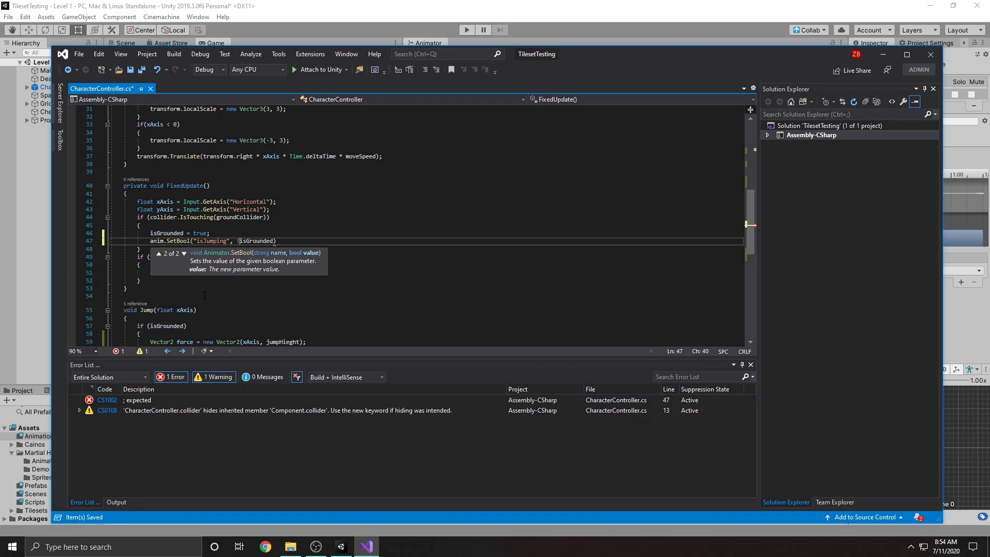
key("End")
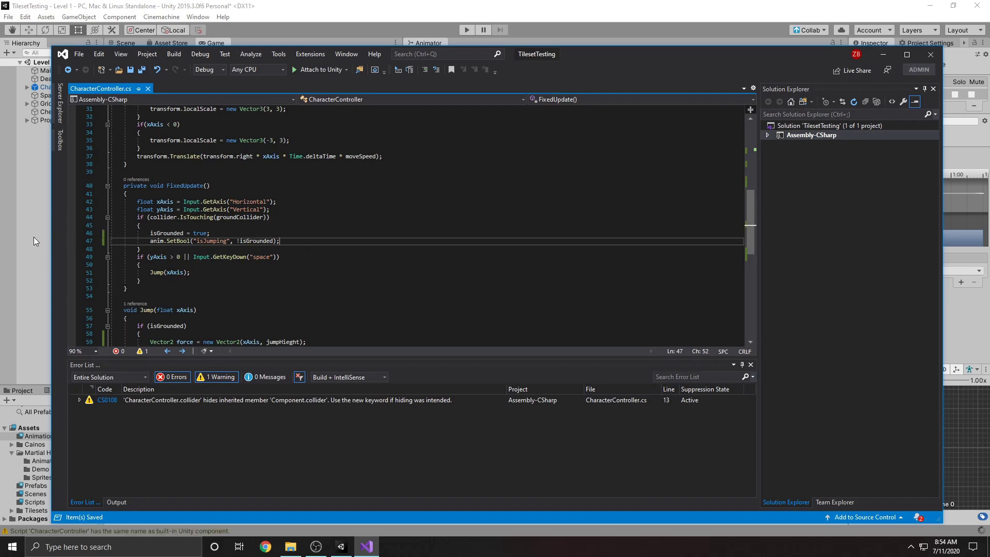
Return to Unity, start the game, run and jump both ways to check the isJumping parameter and JumpAnim state, and stop the game
left_click(382, 9)
left_click(462, 30)
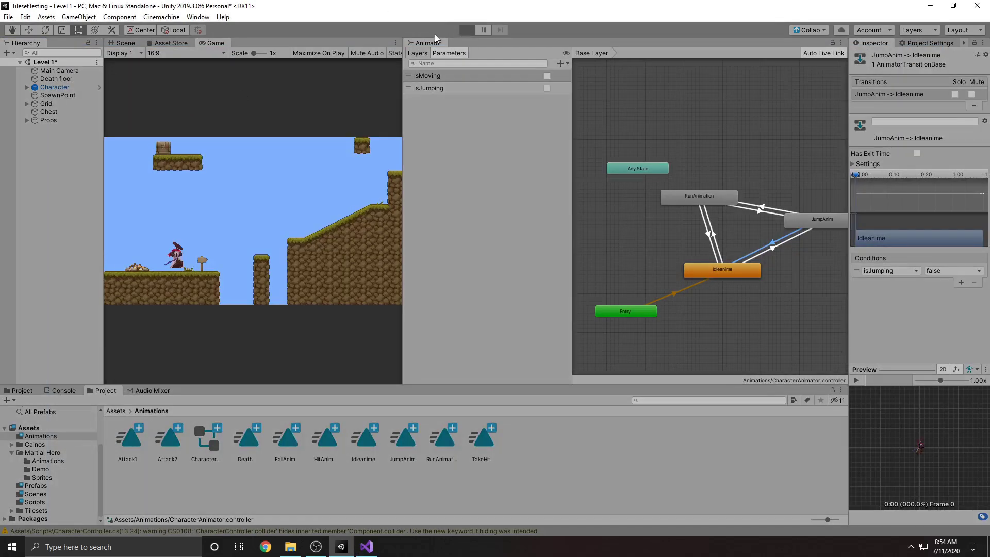
key("Right")
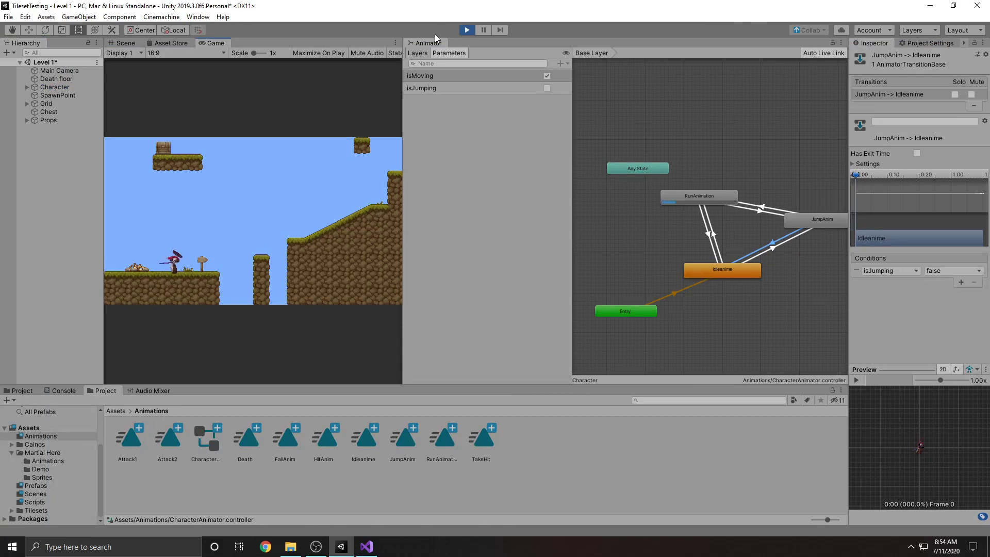
key("space")
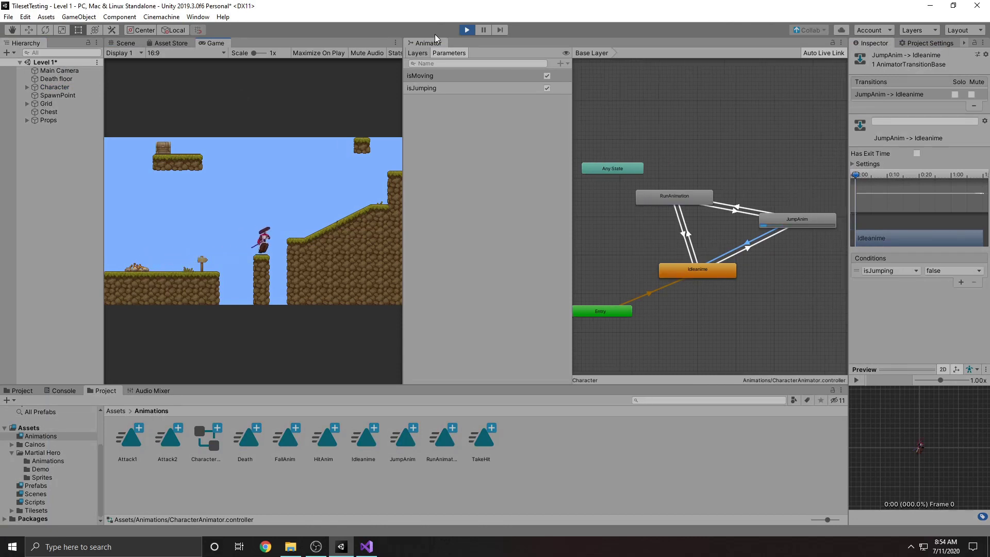
key("Left")
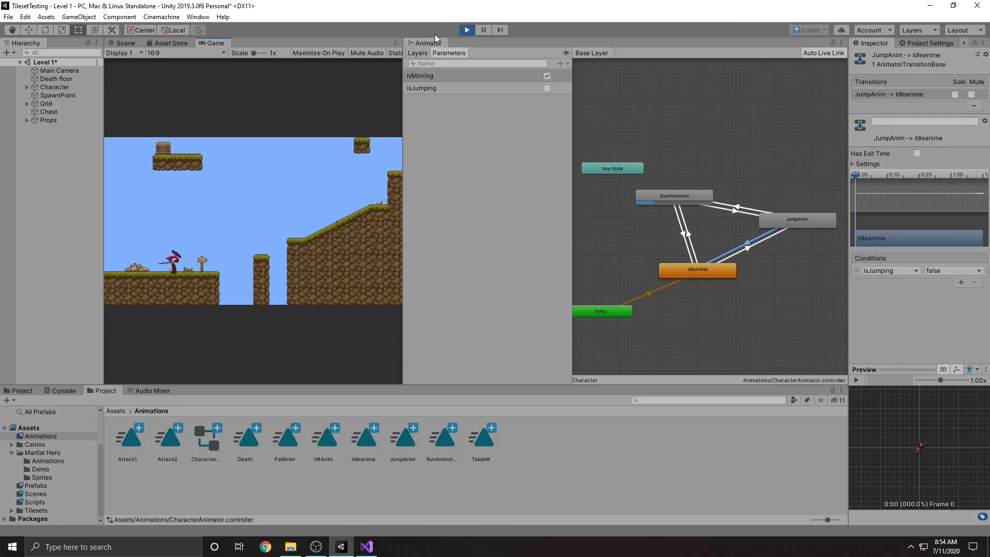
key("Right")
key("space")
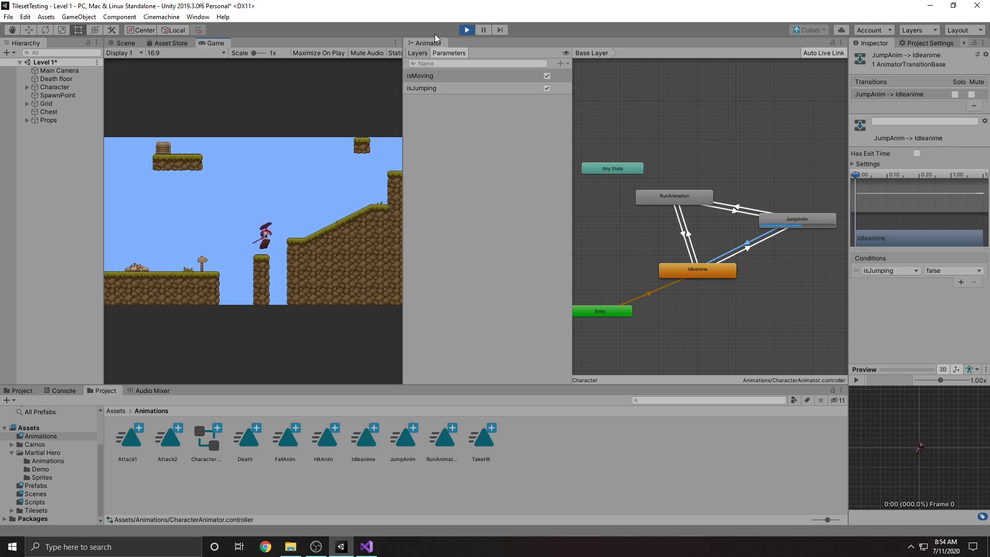
key("Left")
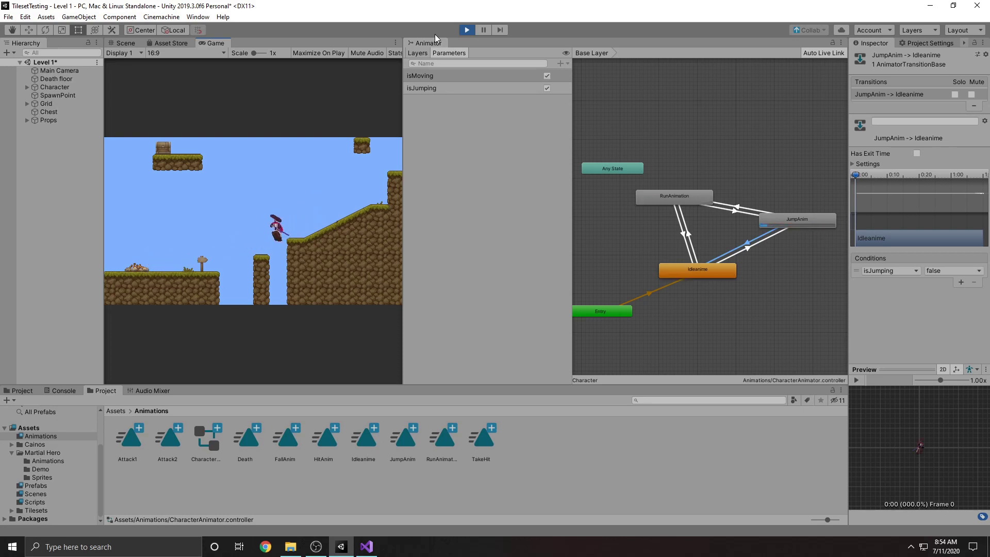
key("Left")
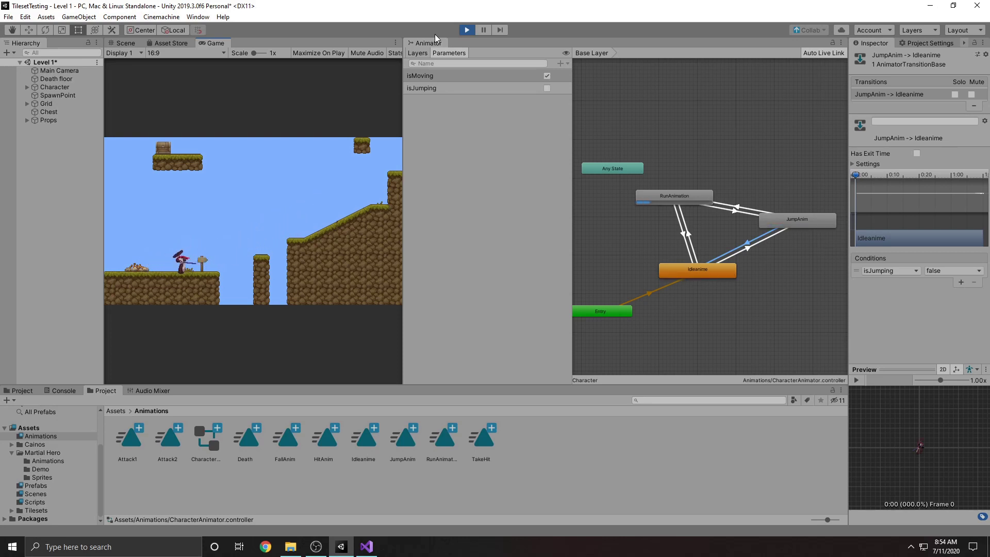
key("Right")
key("space")
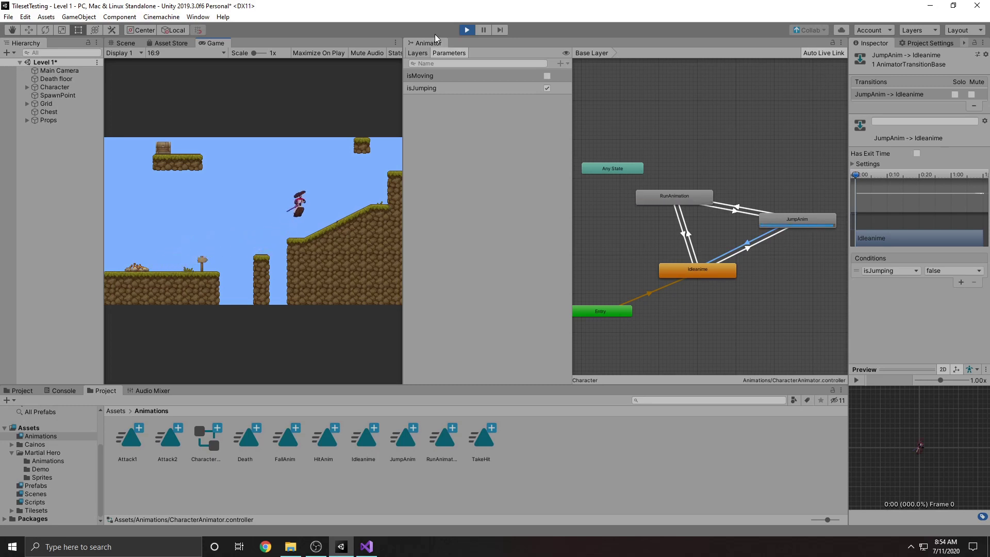
key("Right")
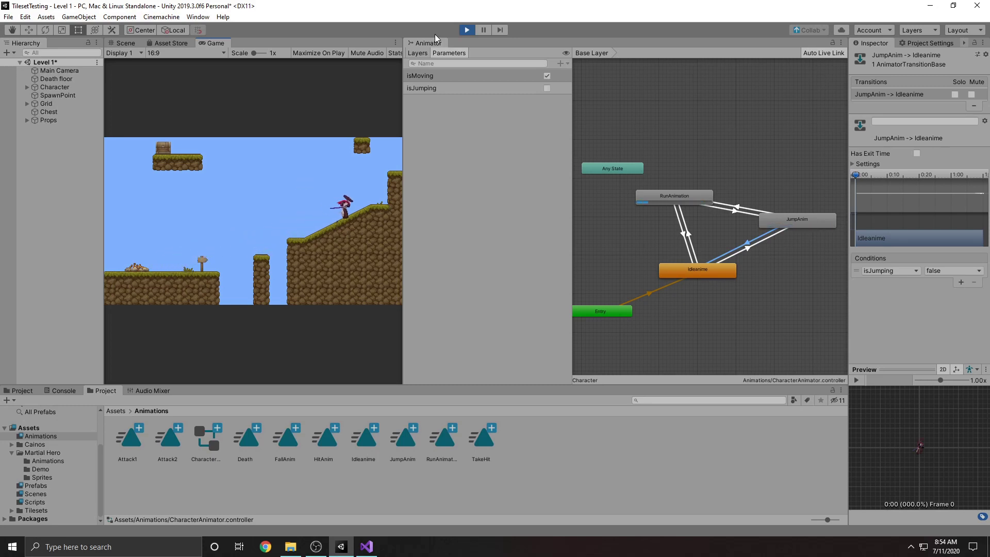
left_click(464, 29)
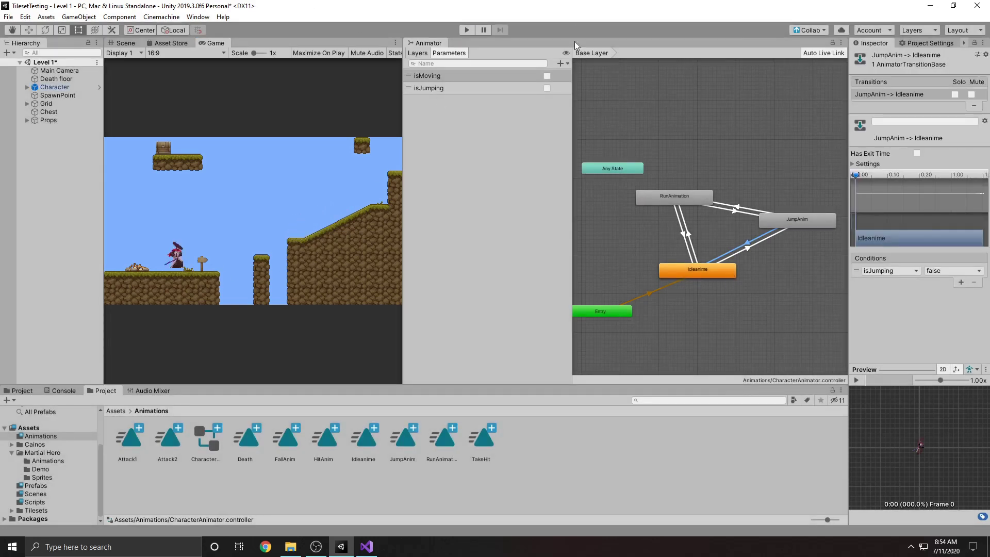
Narrow the parameter list, frame the state graph, and add the Attack1 clip as a new state below Idleanime
left_click(576, 106)
left_click_drag(571, 114, 514, 127)
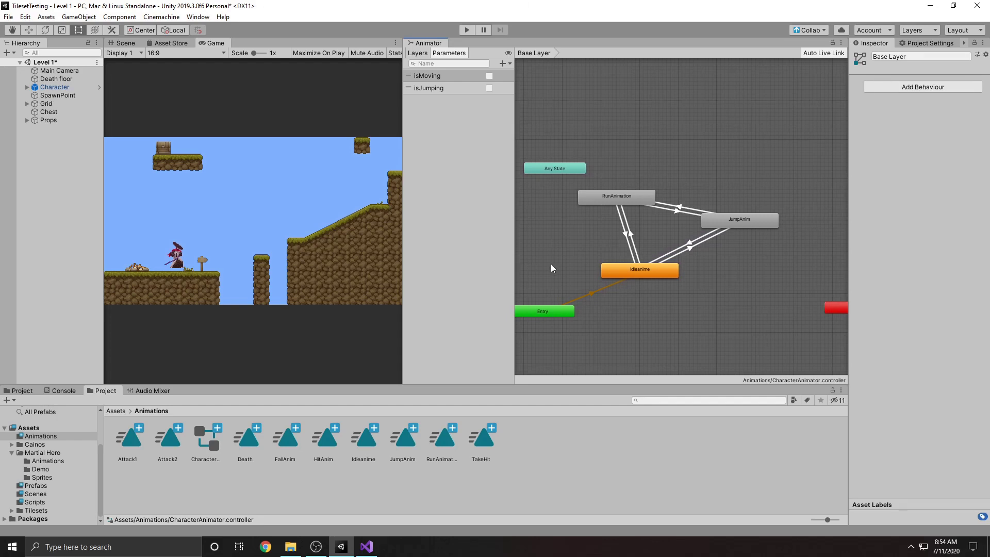
key("a")
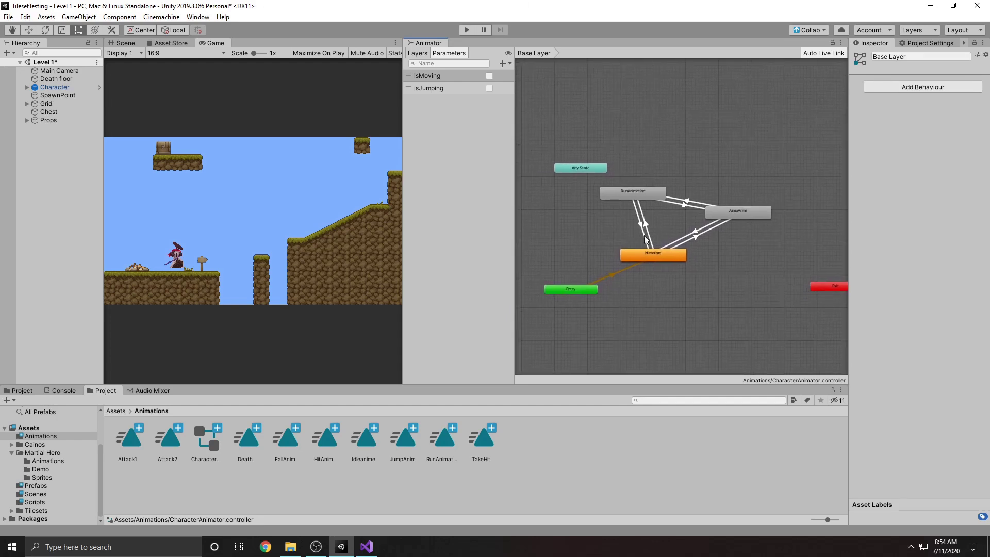
right_click(658, 256)
left_click(643, 317)
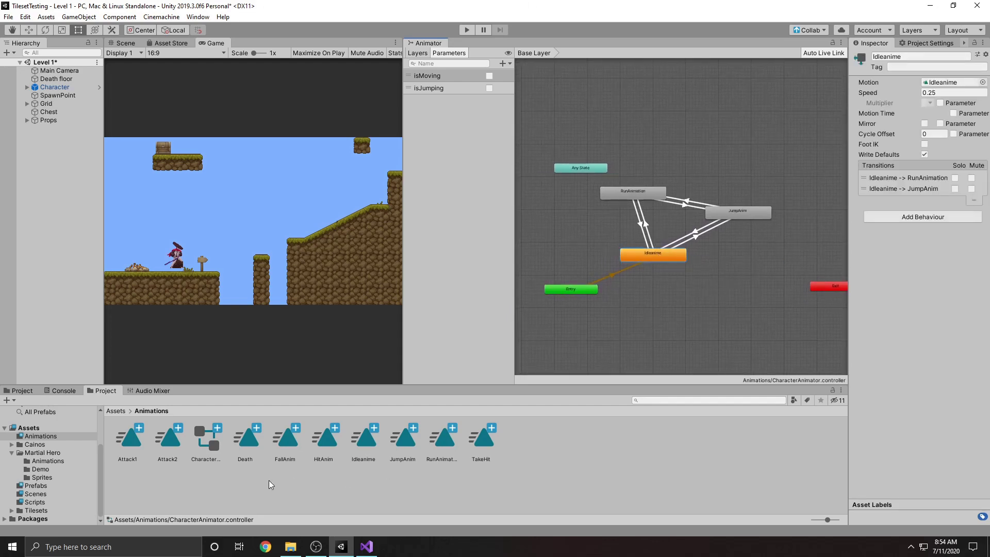
left_click_drag(144, 437, 674, 310)
Create a transition from the Idleanime state to the Attack1 state
right_click(661, 260)
left_click(681, 266)
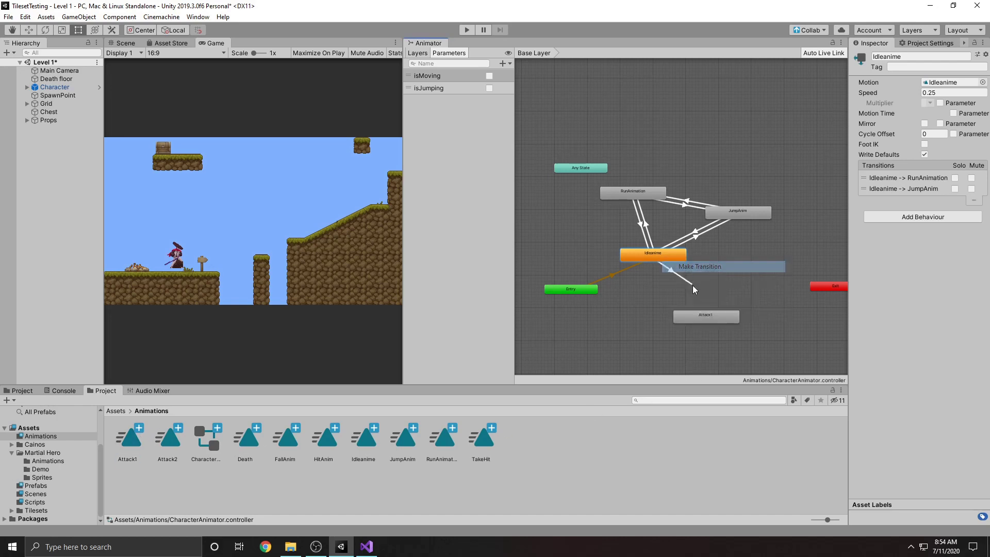
left_click(694, 313)
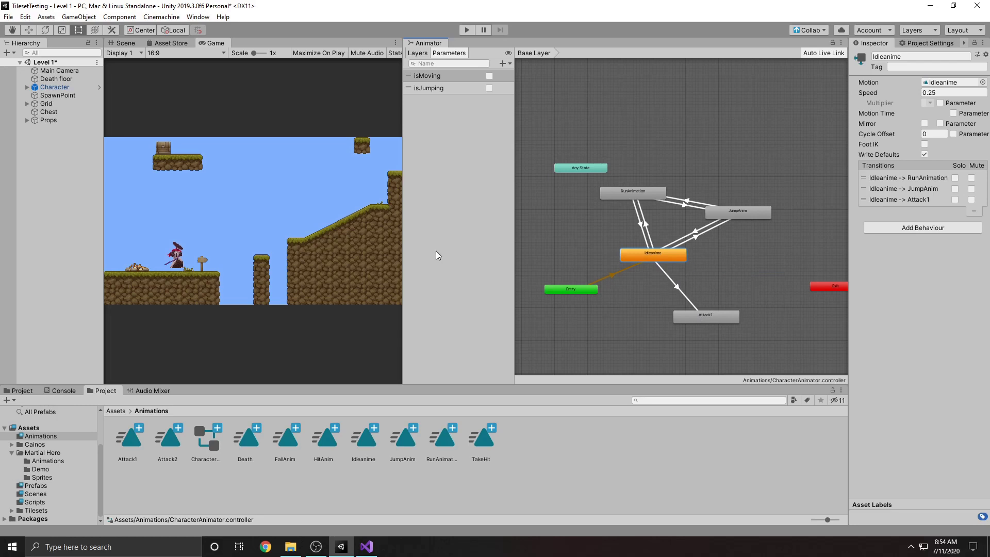
Switch to Visual Studio and go through the Jump and FixedUpdate methods of the CharacterController script
left_click(366, 546)
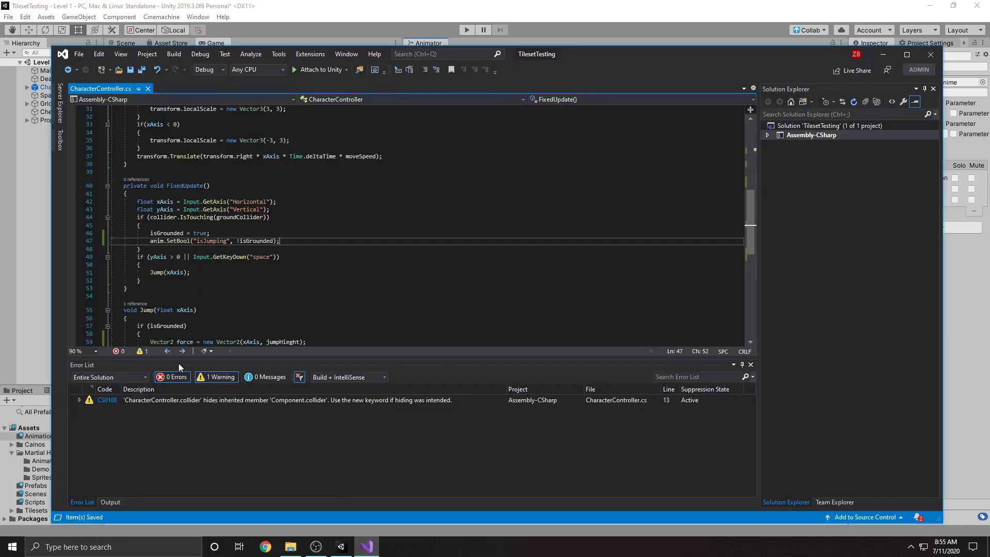
scroll(170, 276, "down", 4)
left_click(148, 289)
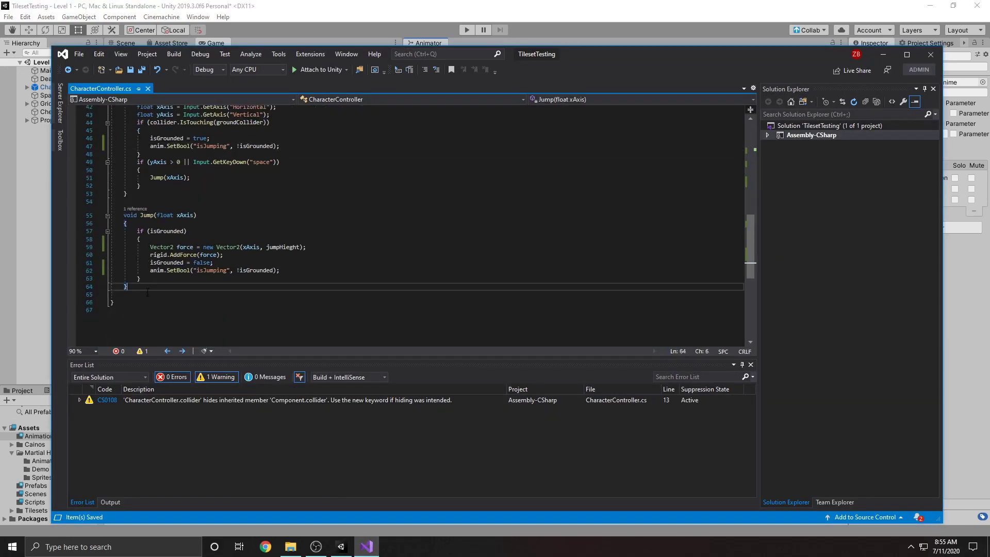
key("Up")
key("Up")
key("Up")
key("Up")
key("Up")
key("Up")
key("Up")
key("Up")
key("Up")
key("Up")
key("Up")
key("Up")
key("Up")
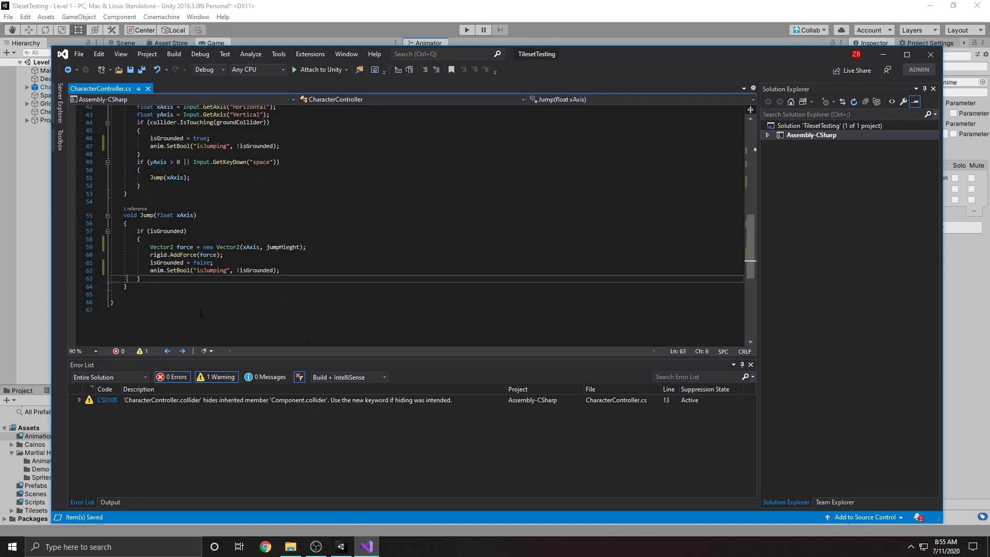
scroll(408, 338, "up", 2)
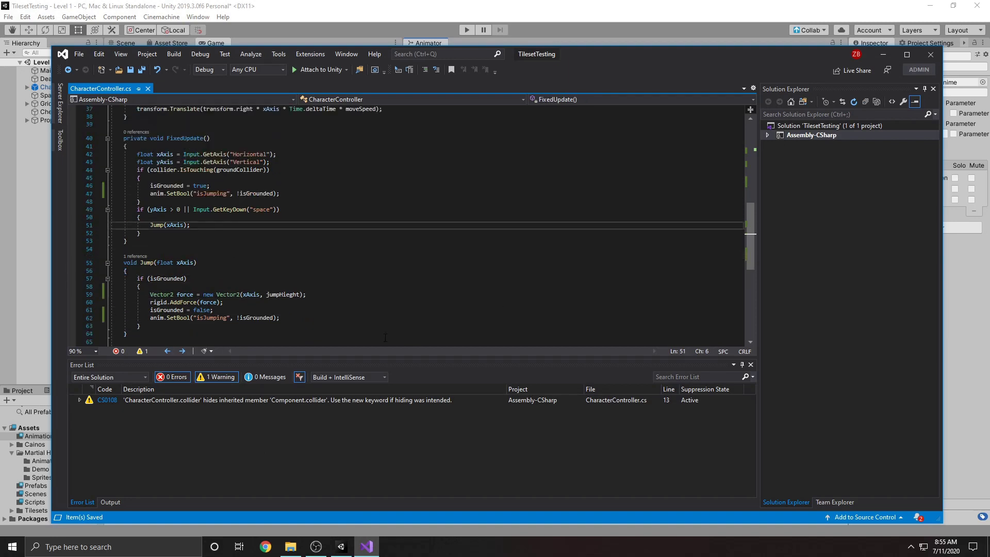
Examine the jump input condition, the Vertical axis line in FixedUpdate, and the isGrounded argument of Jump's isJumping call
left_click_drag(131, 201, 140, 217)
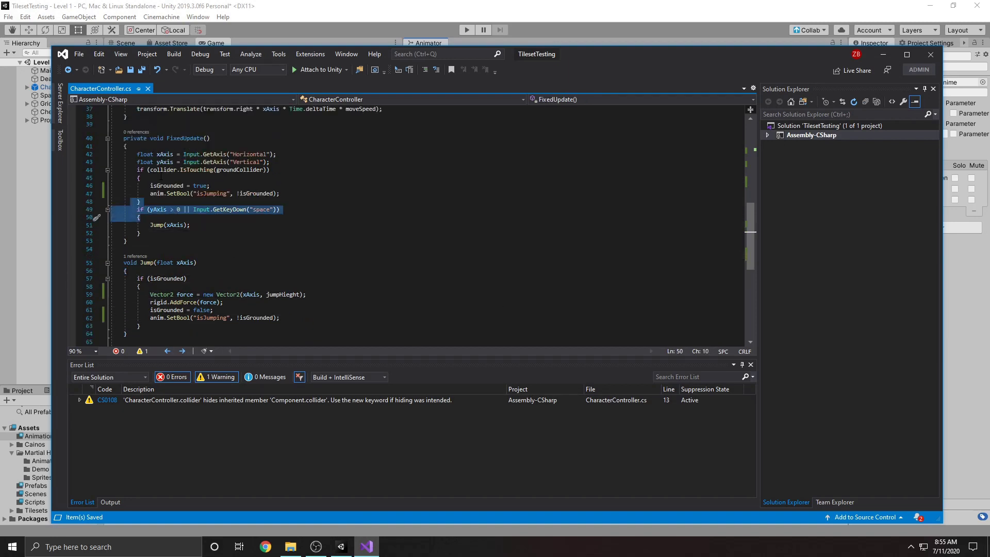
left_click_drag(183, 162, 271, 162)
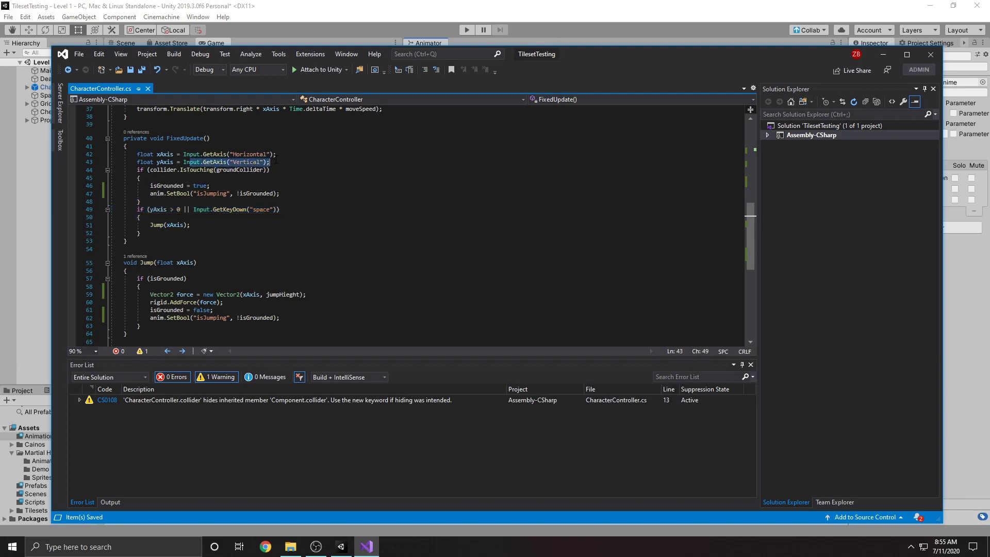
left_click(269, 162)
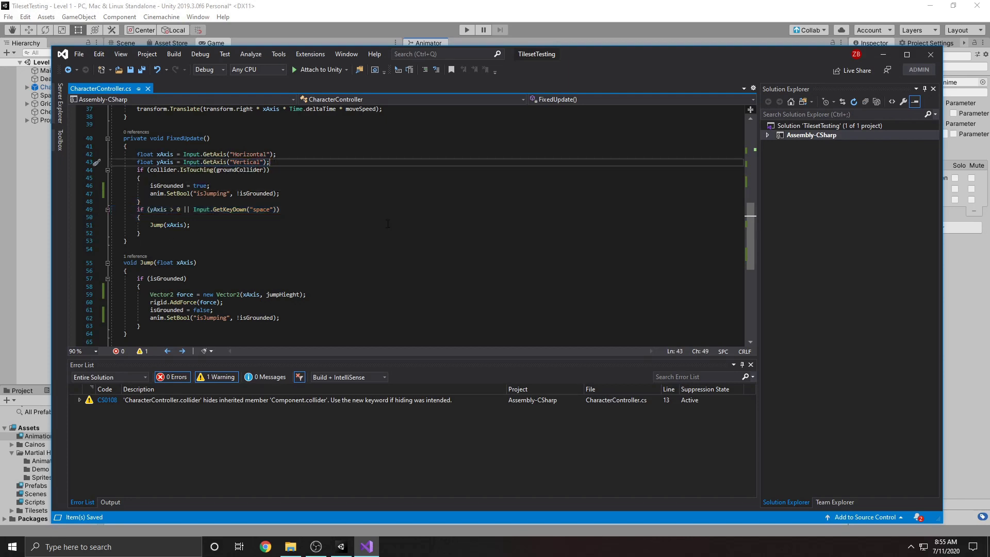
scroll(179, 256, "down", 1)
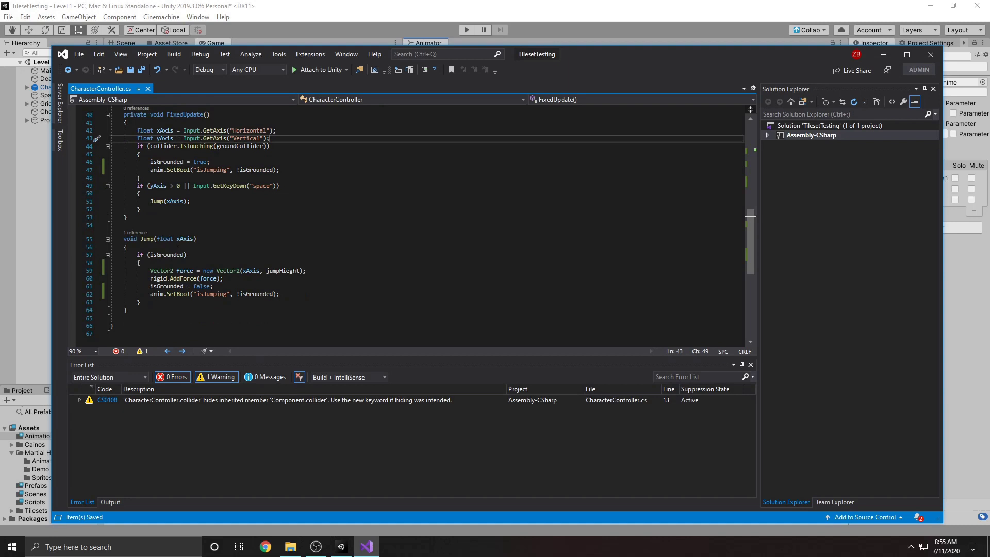
left_click_drag(150, 294, 277, 284)
double_click(259, 292)
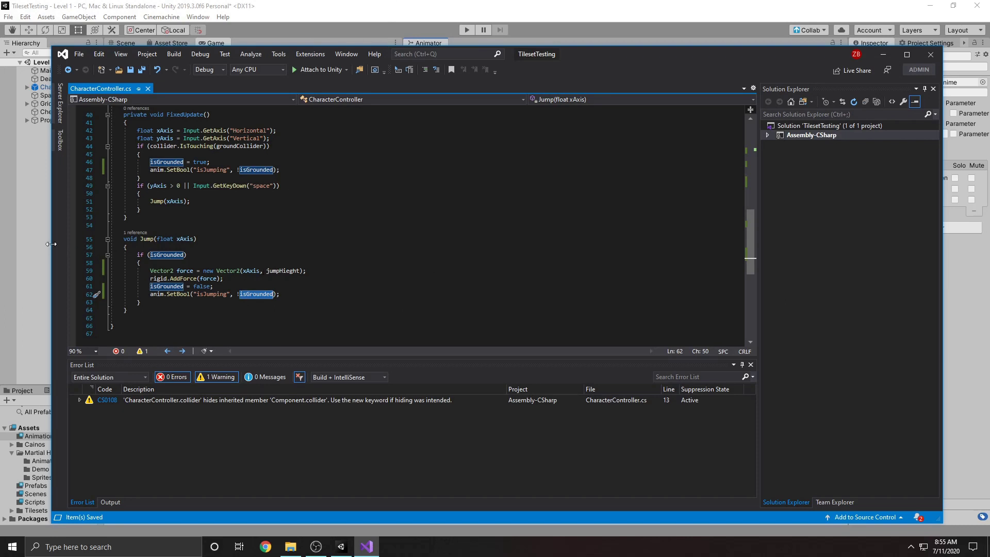
Return to Unity, create a transition from Attack1 back to Idleanime, and select that transition
key("alt+Tab")
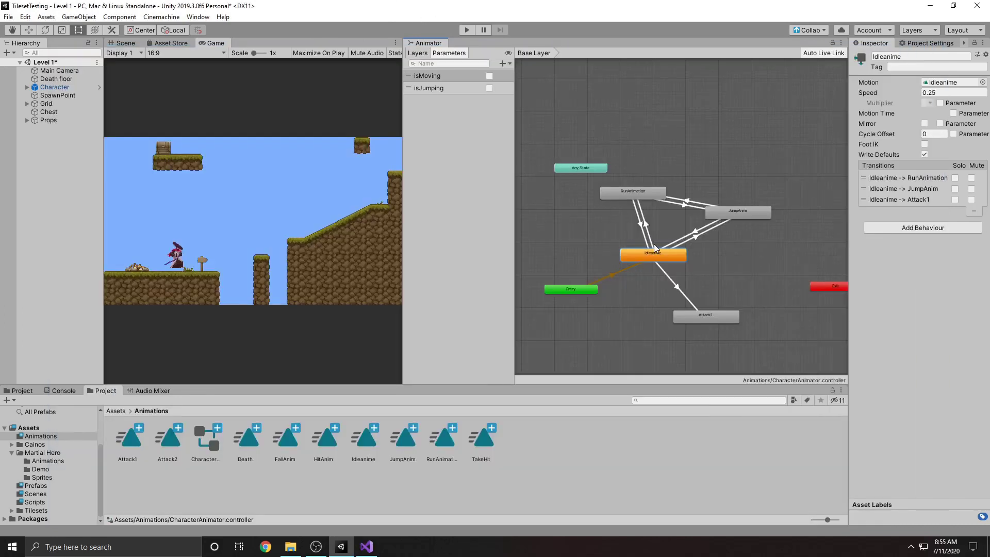
right_click(697, 318)
left_click(728, 328)
left_click(672, 256)
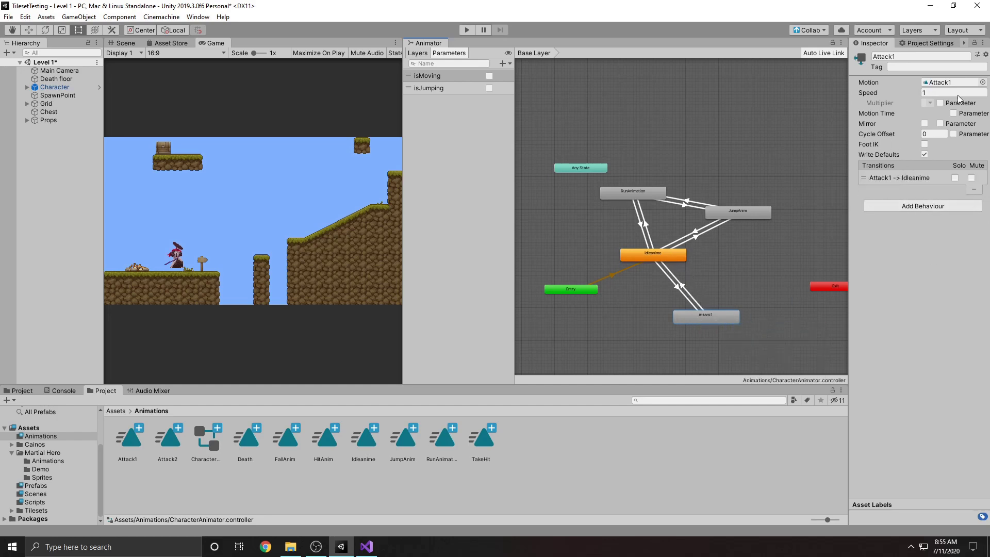
left_click(695, 300)
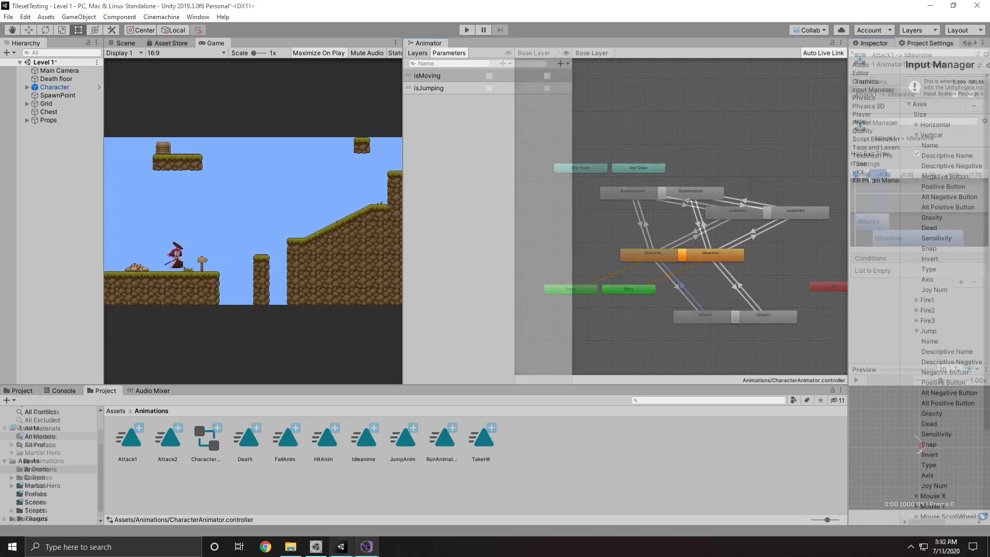